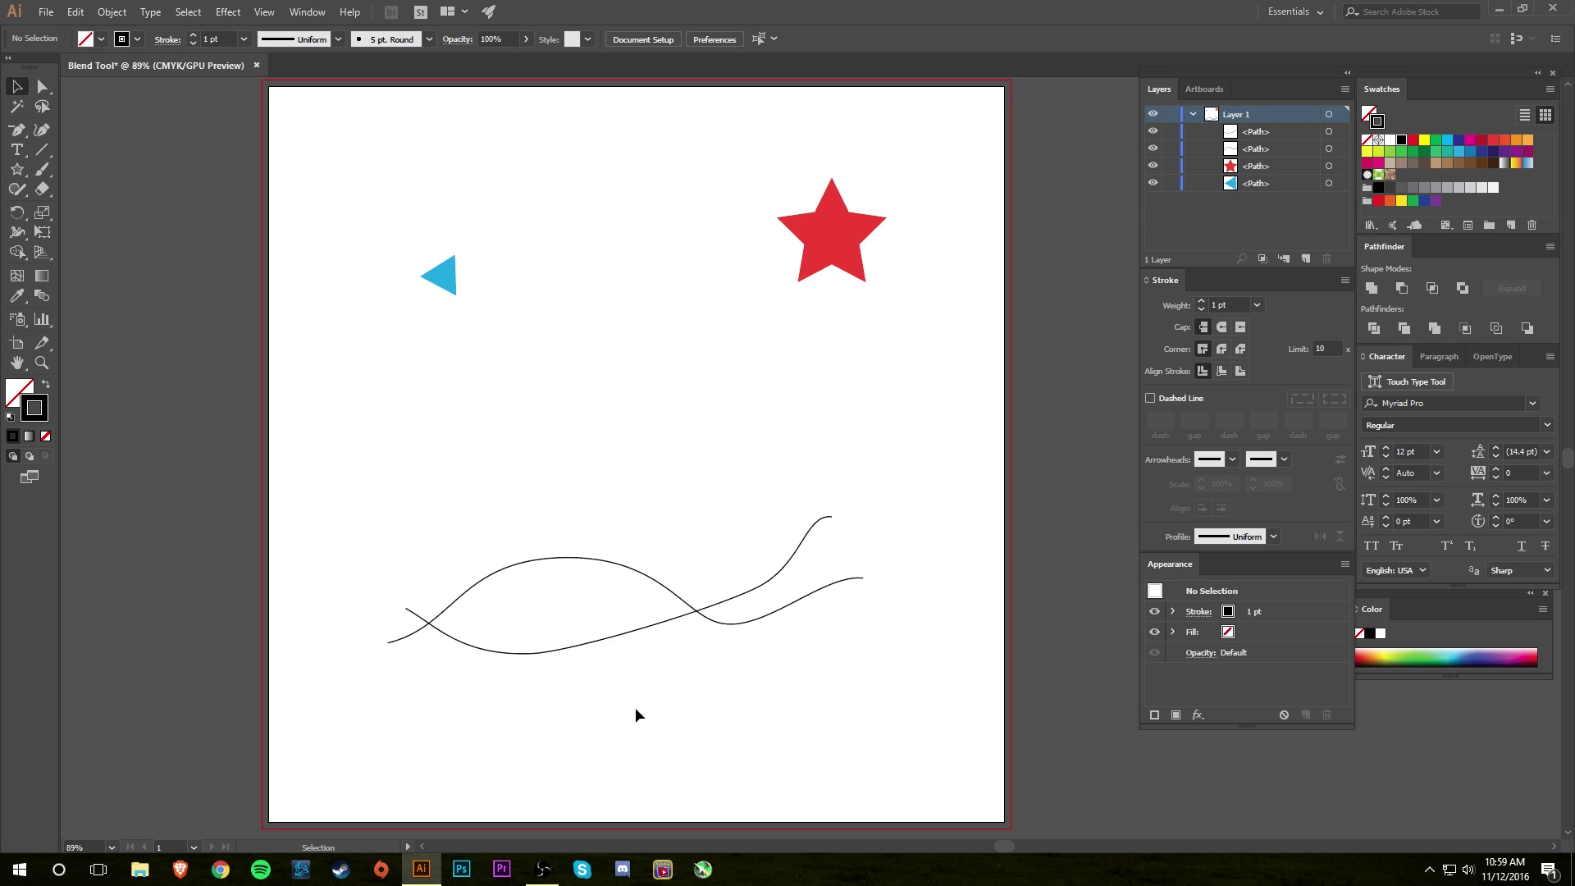
# Step: Marquee-select the two crossing black wavy curves below the triangle and star
pyautogui.moveTo(468, 513); pyautogui.dragTo(715, 667)
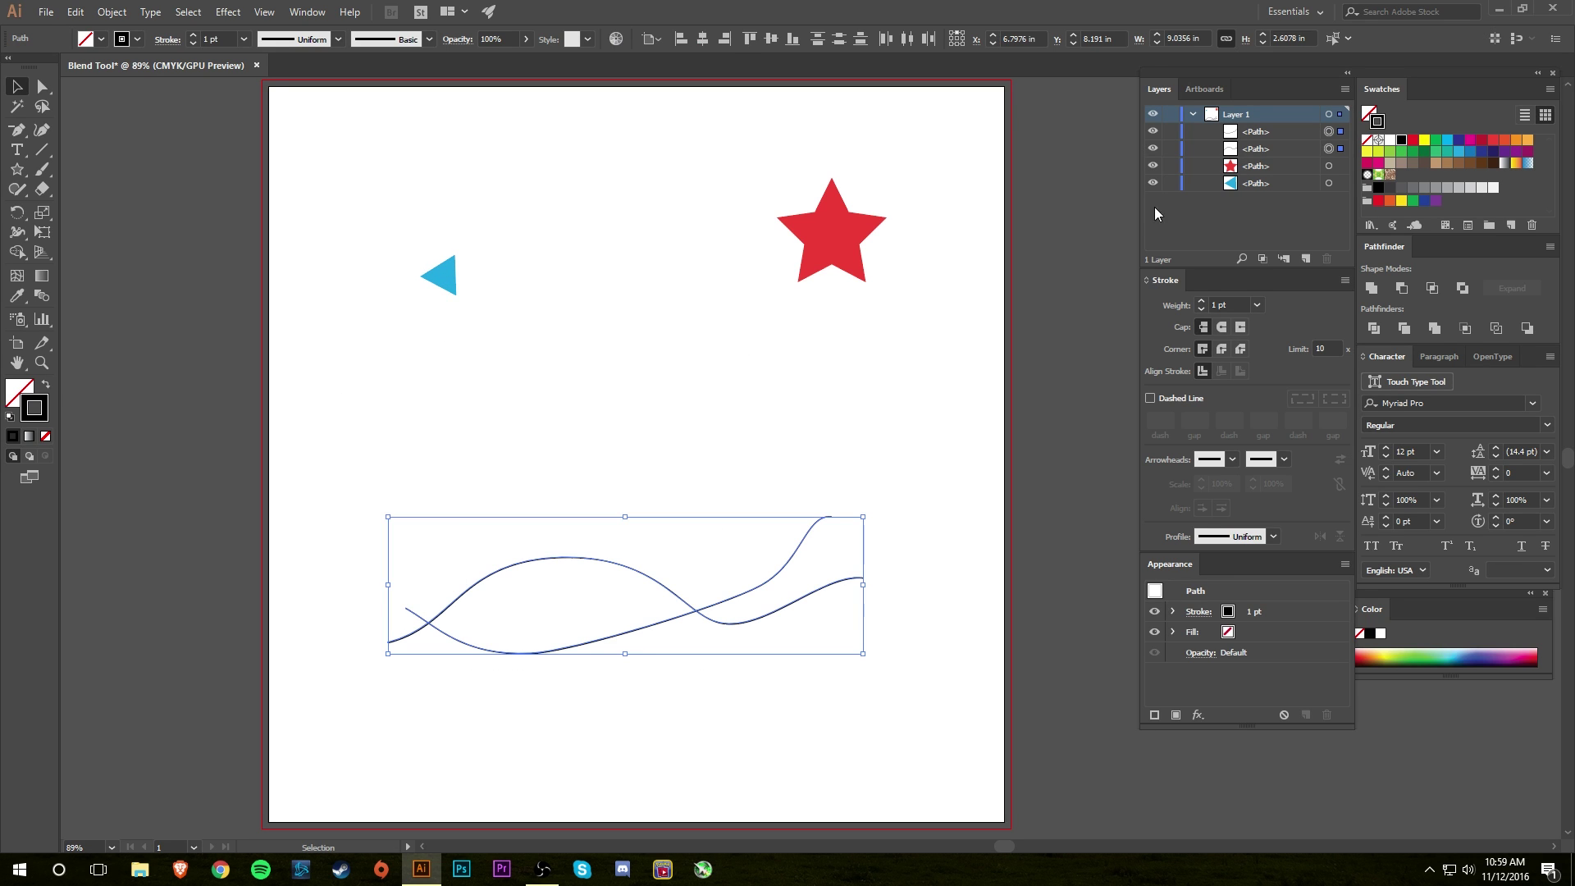
# Step: Hide the two wavy lines in Layers and select the blue triangle and red star
pyautogui.click(1152, 148)
pyautogui.moveTo(617, 389); pyautogui.dragTo(604, 418)
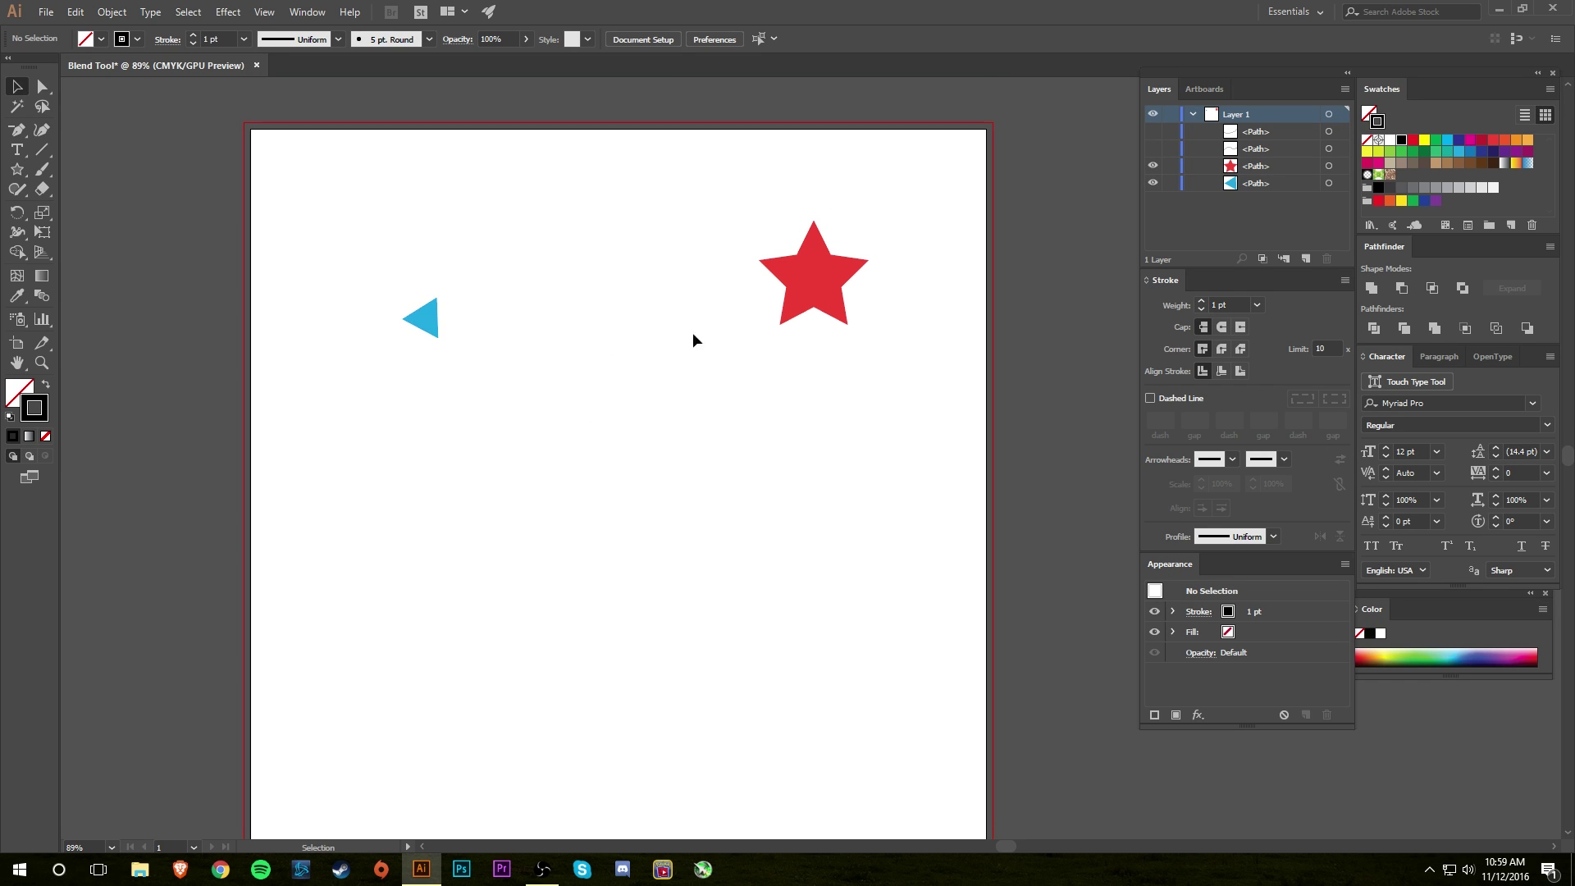
pyautogui.moveTo(357, 265); pyautogui.dragTo(884, 361)
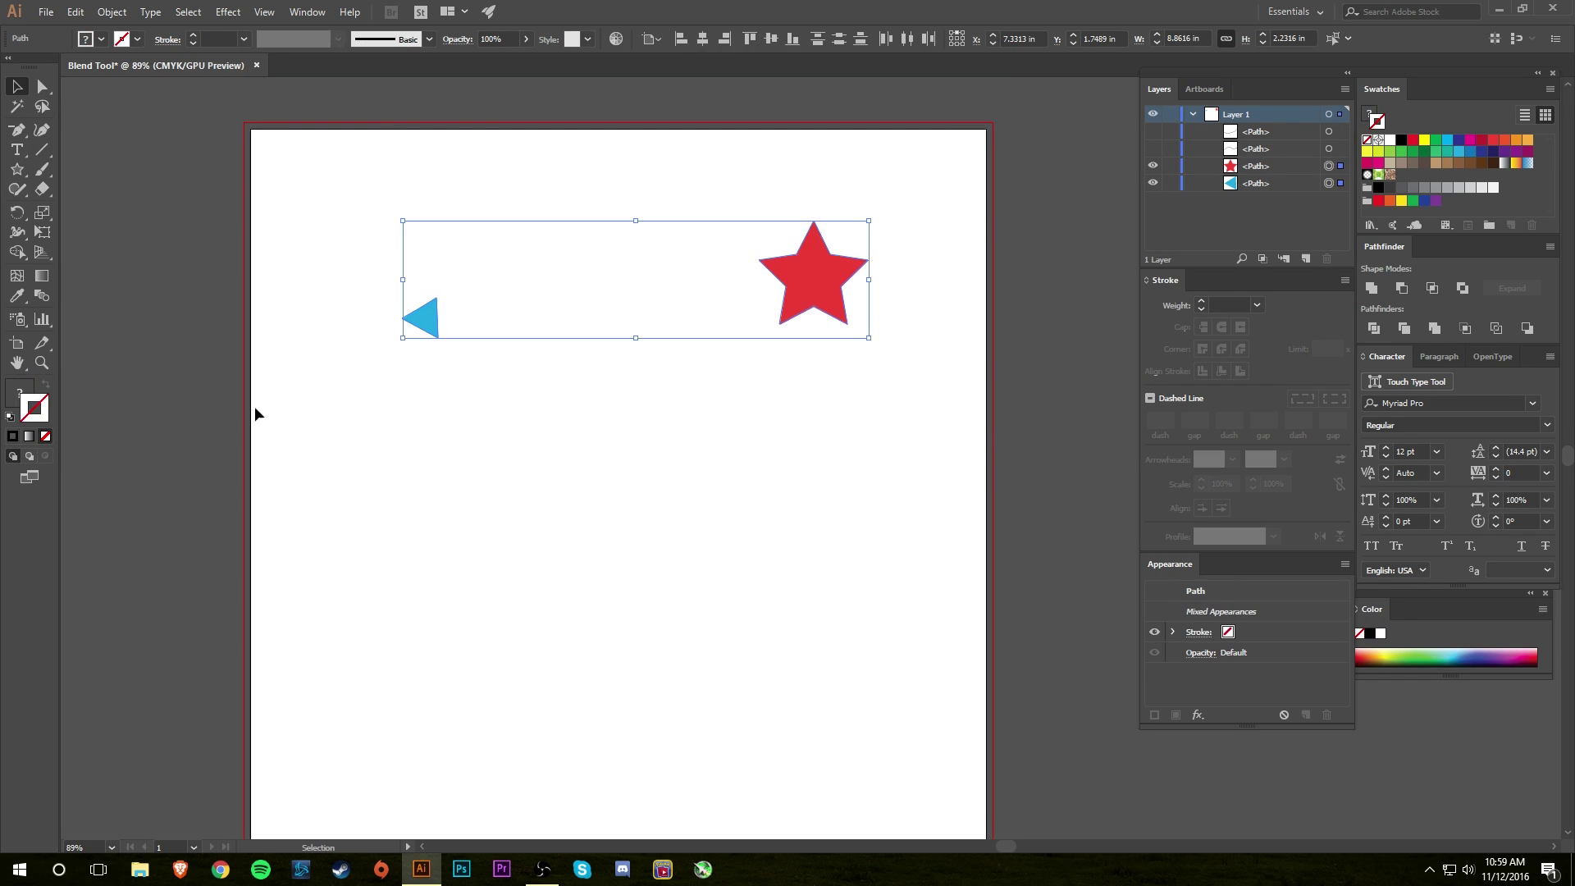
# Step: Blend the blue triangle into the red star and bring up Blend Options
pyautogui.click(43, 295)
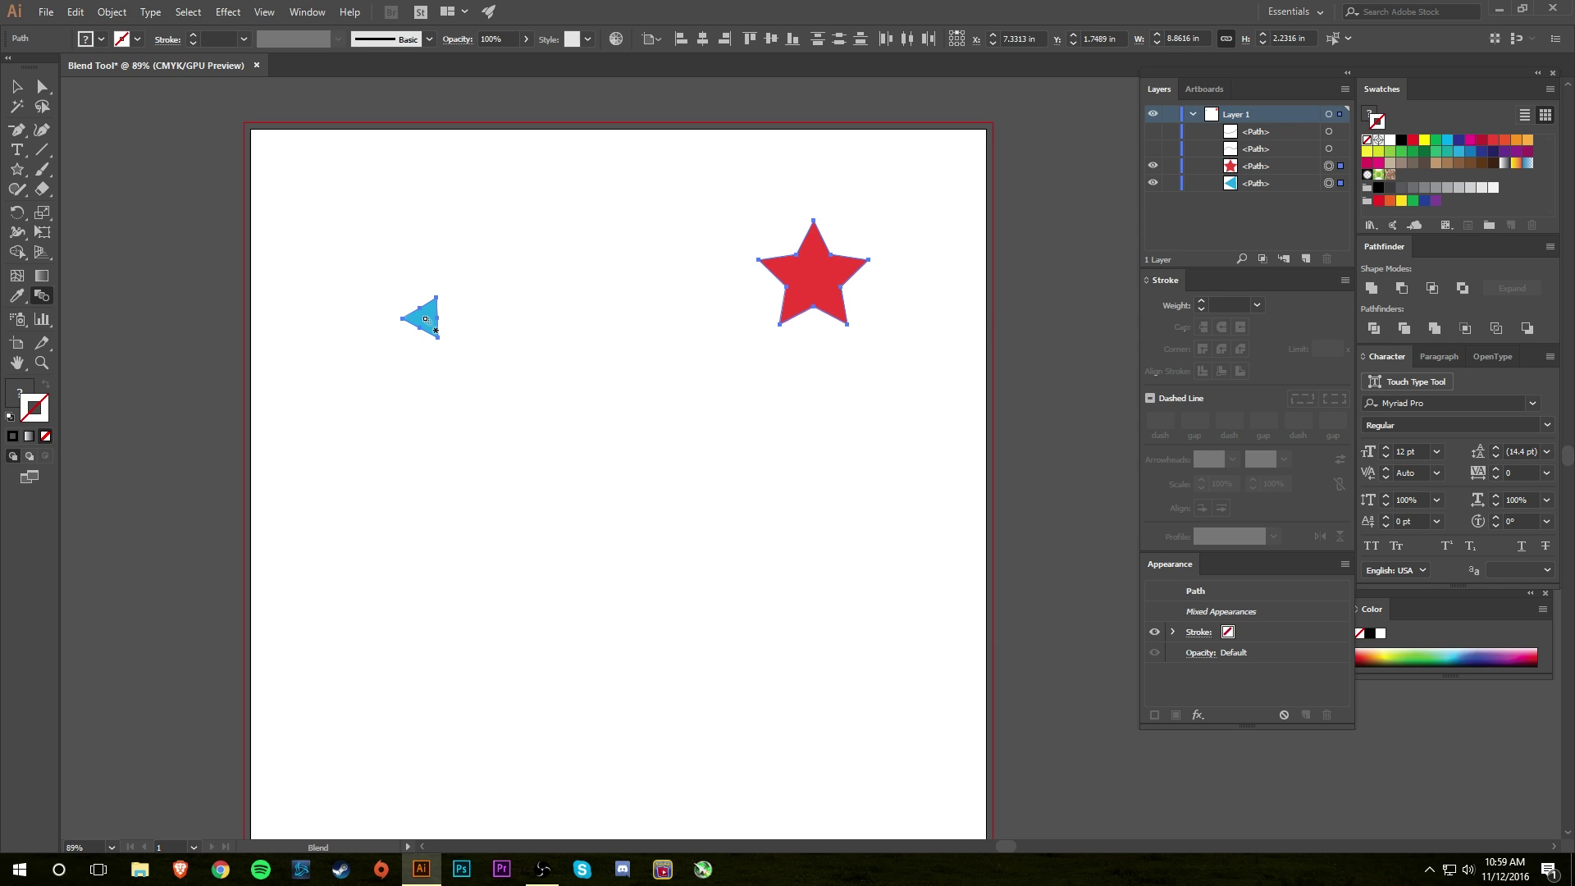
pyautogui.click(819, 278)
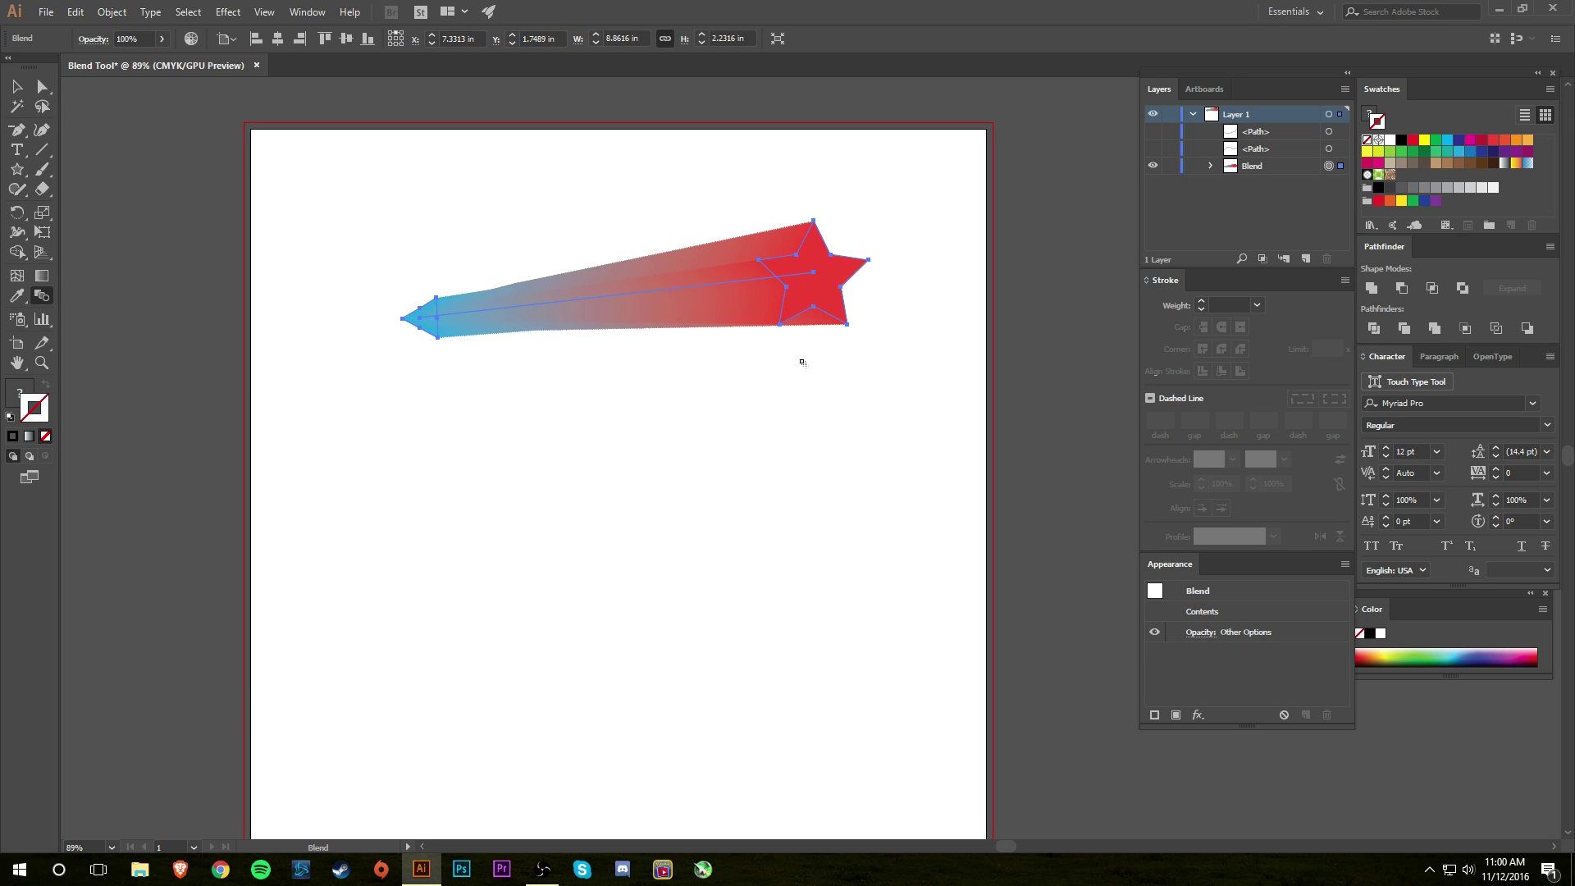
pyautogui.doubleClick(42, 296)
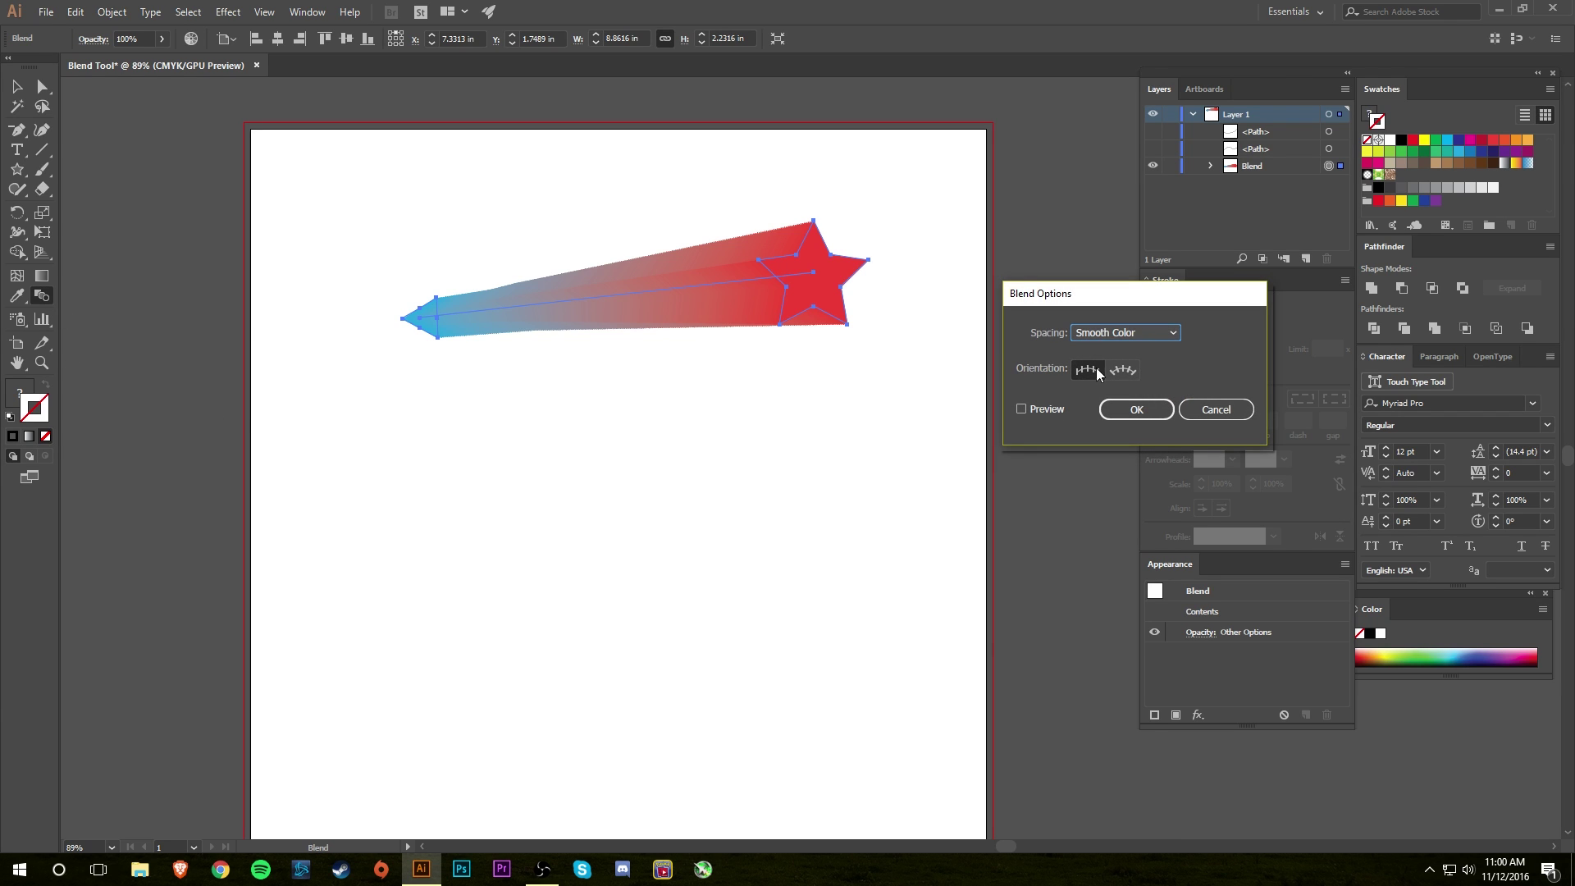
# Step: Set the triangle-to-star blend to Specified Steps spacing with 150 steps, previewed and confirmed
pyautogui.click(1224, 402)
pyautogui.click(111, 11)
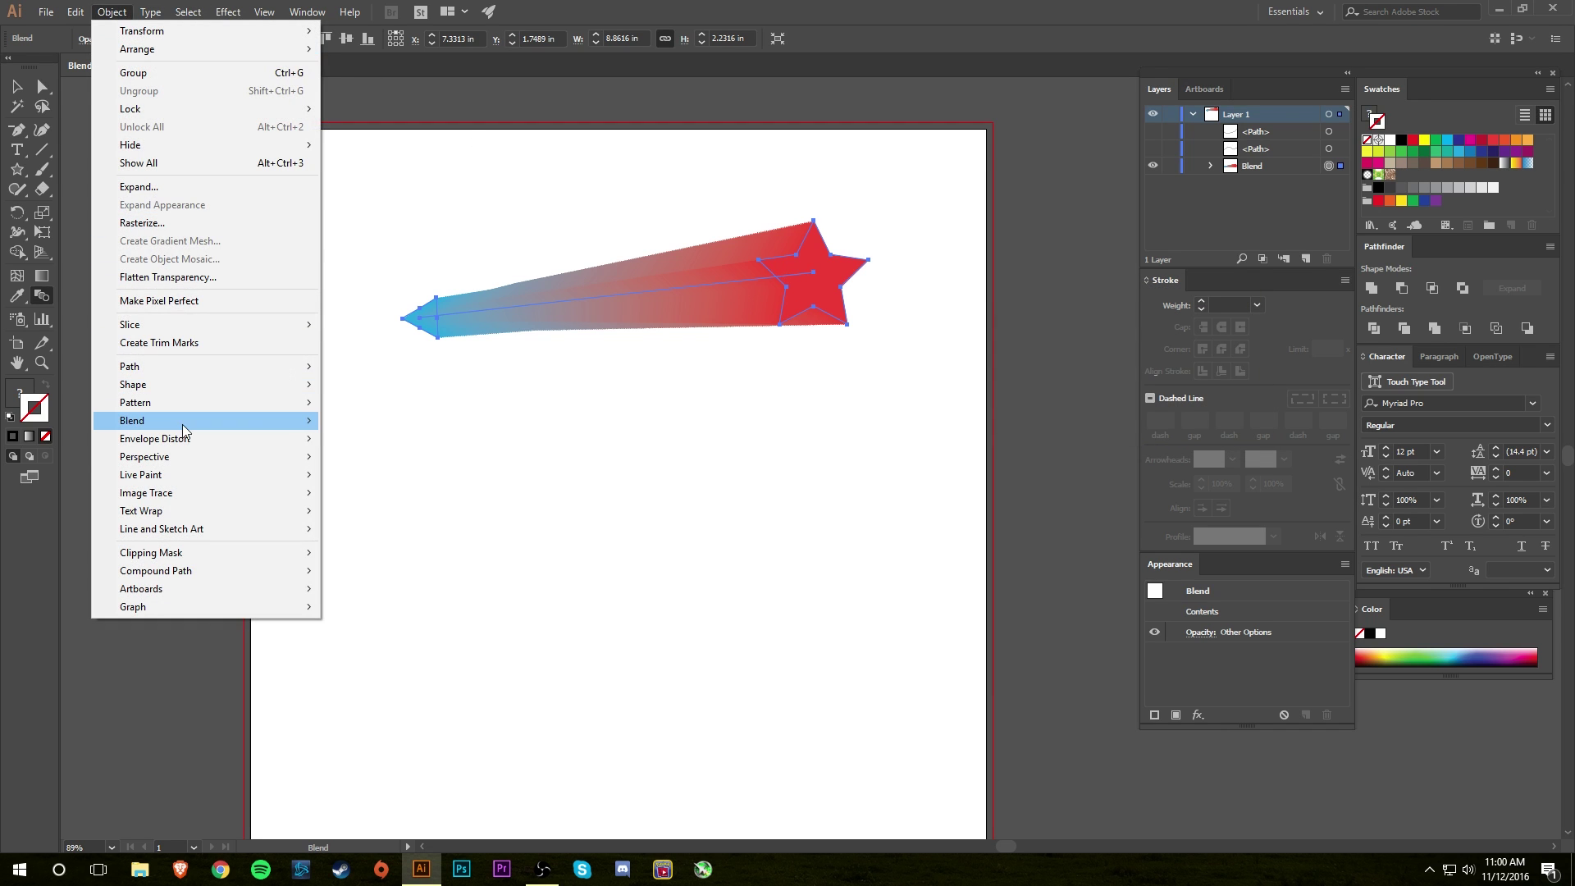
pyautogui.moveTo(234, 421)
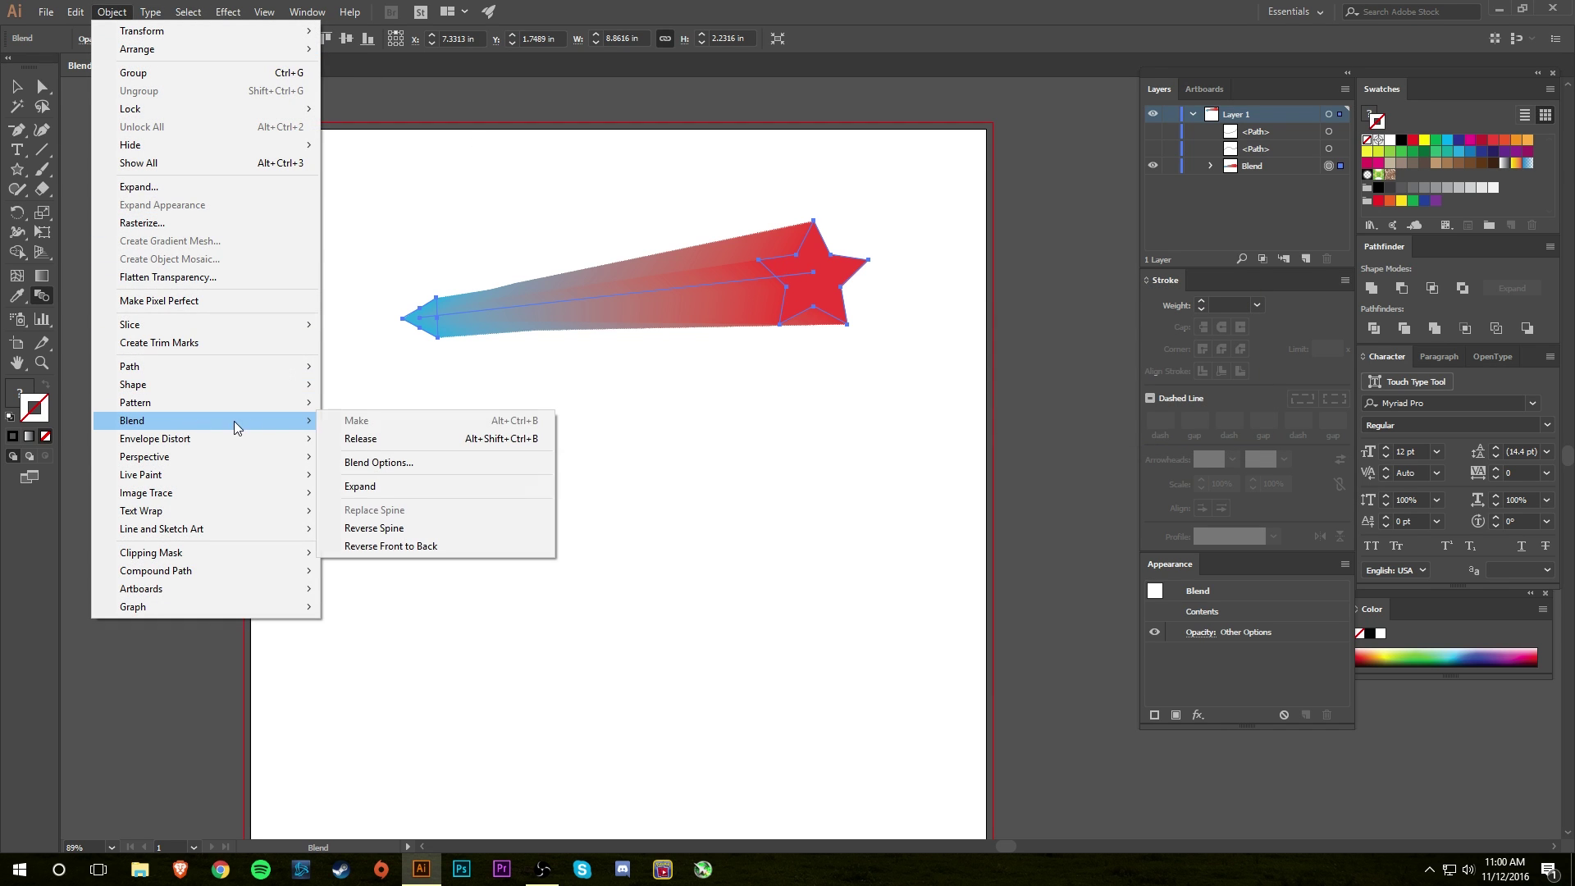
pyautogui.click(394, 462)
pyautogui.click(1145, 332)
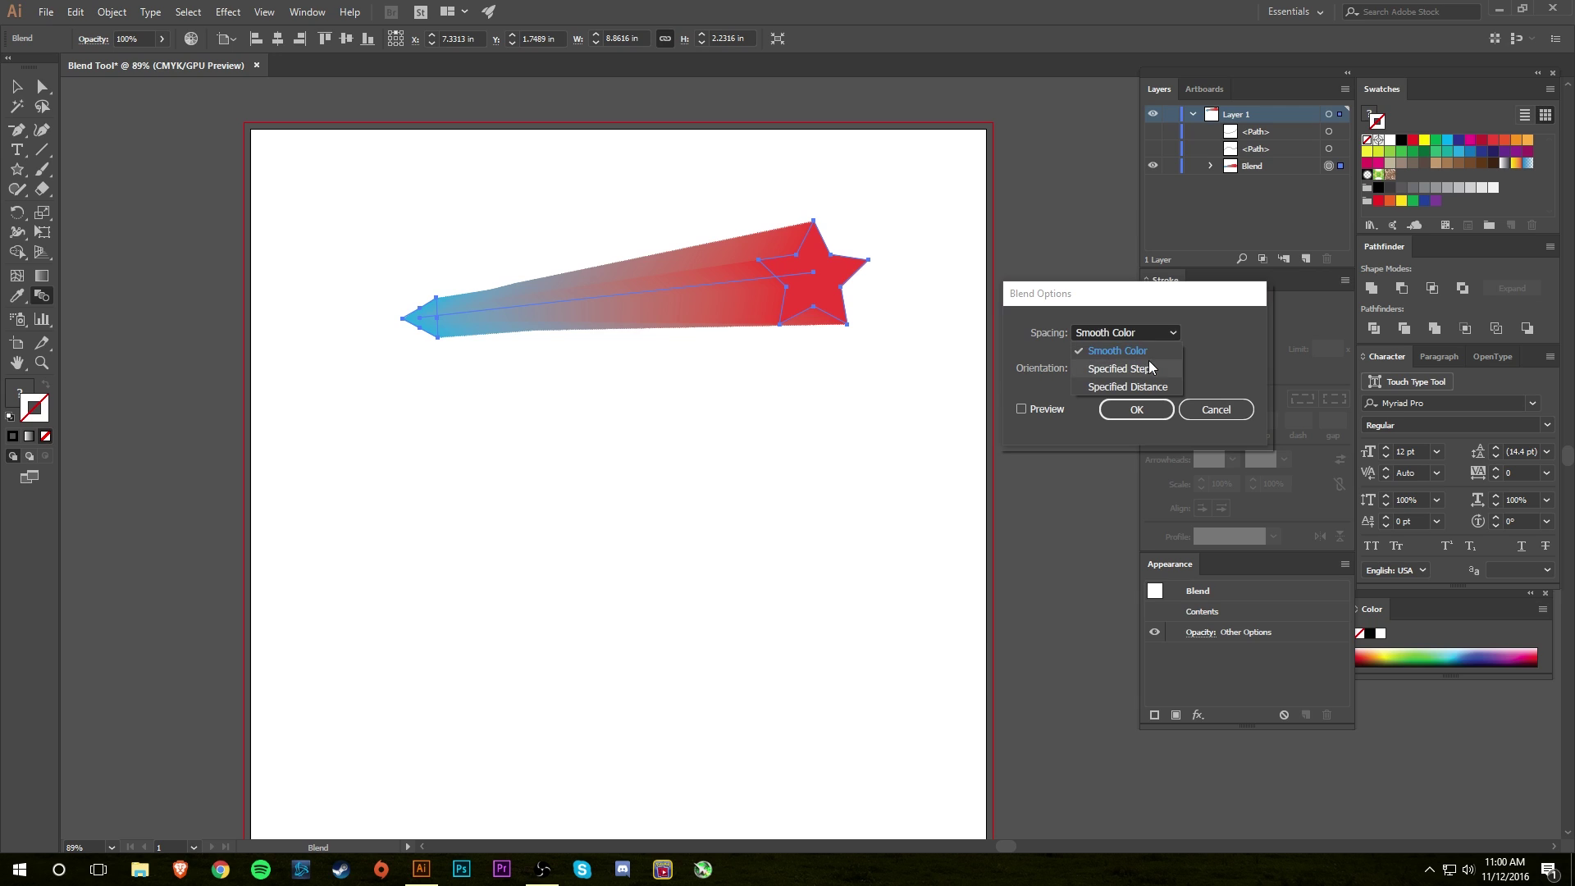
pyautogui.click(1149, 367)
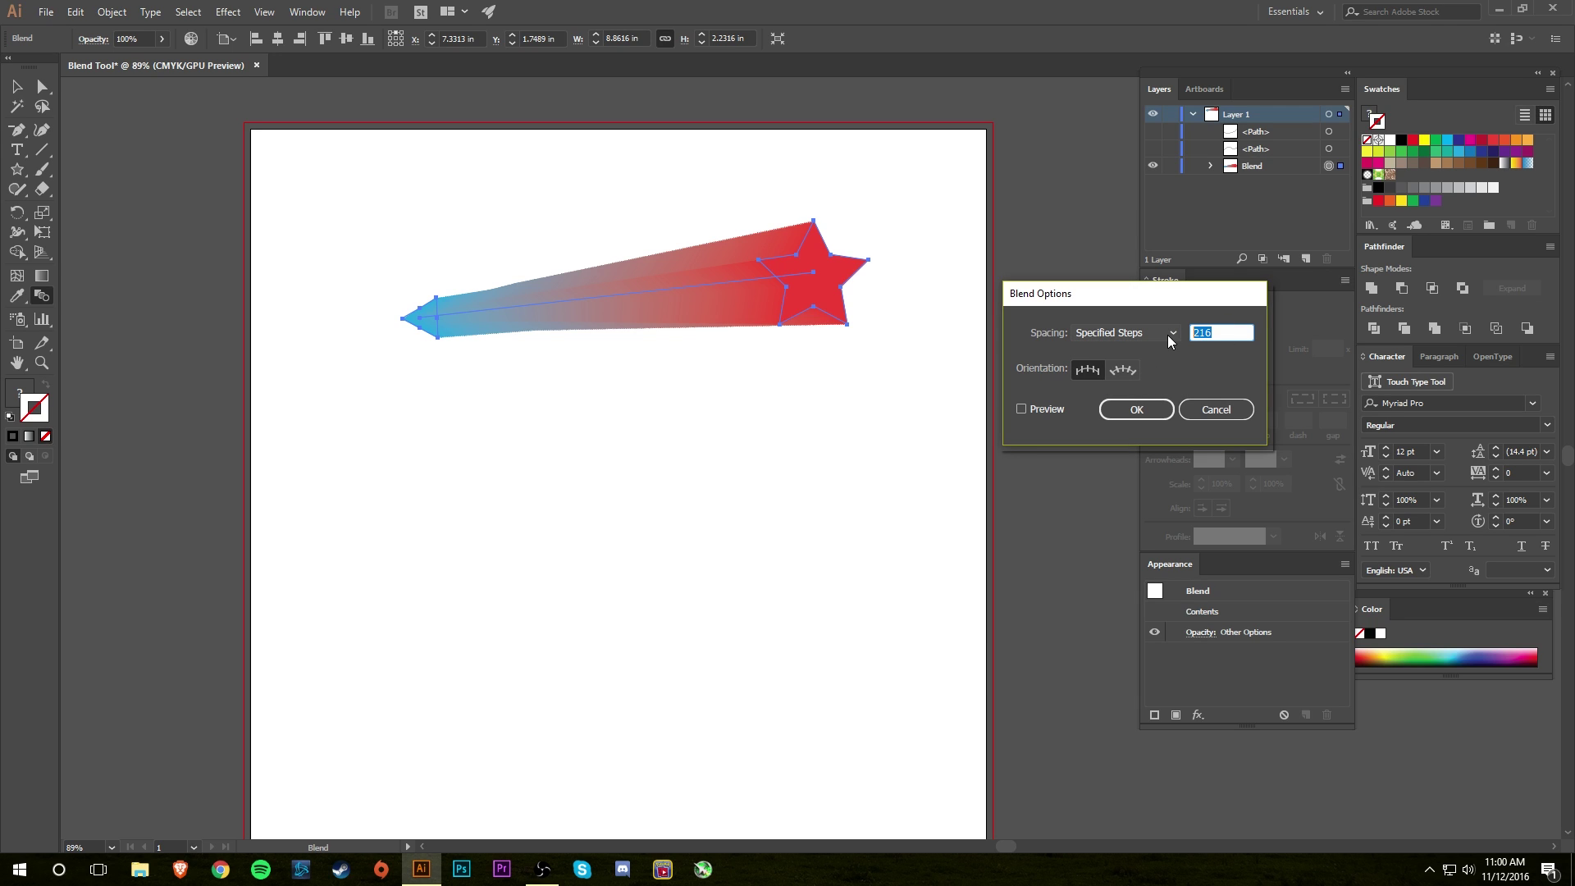
pyautogui.write('150')
pyautogui.click(1021, 408)
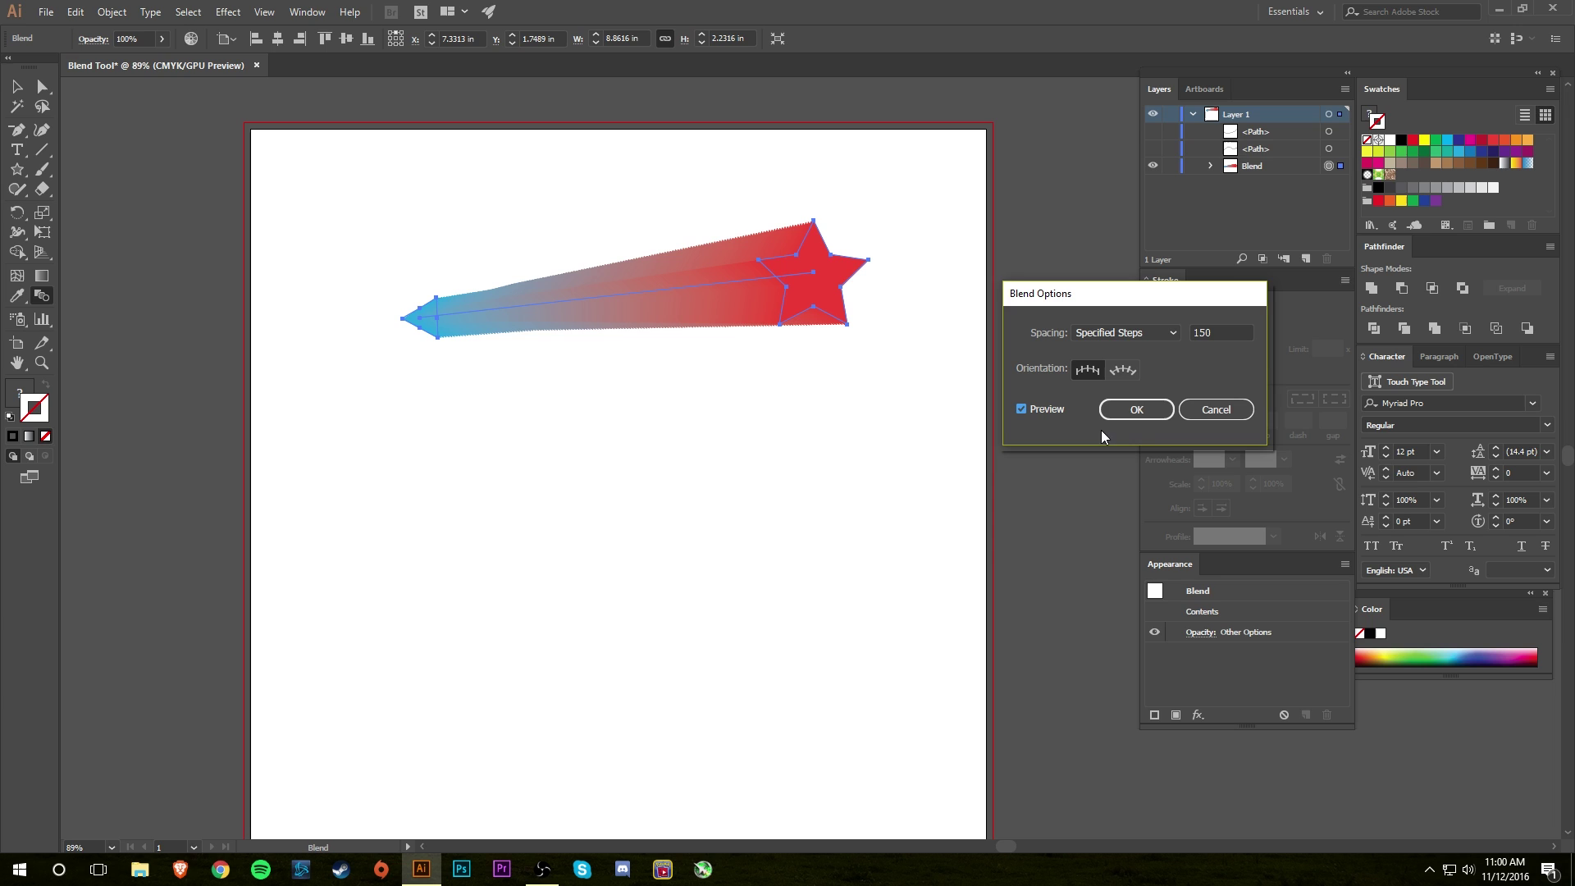
pyautogui.click(1148, 412)
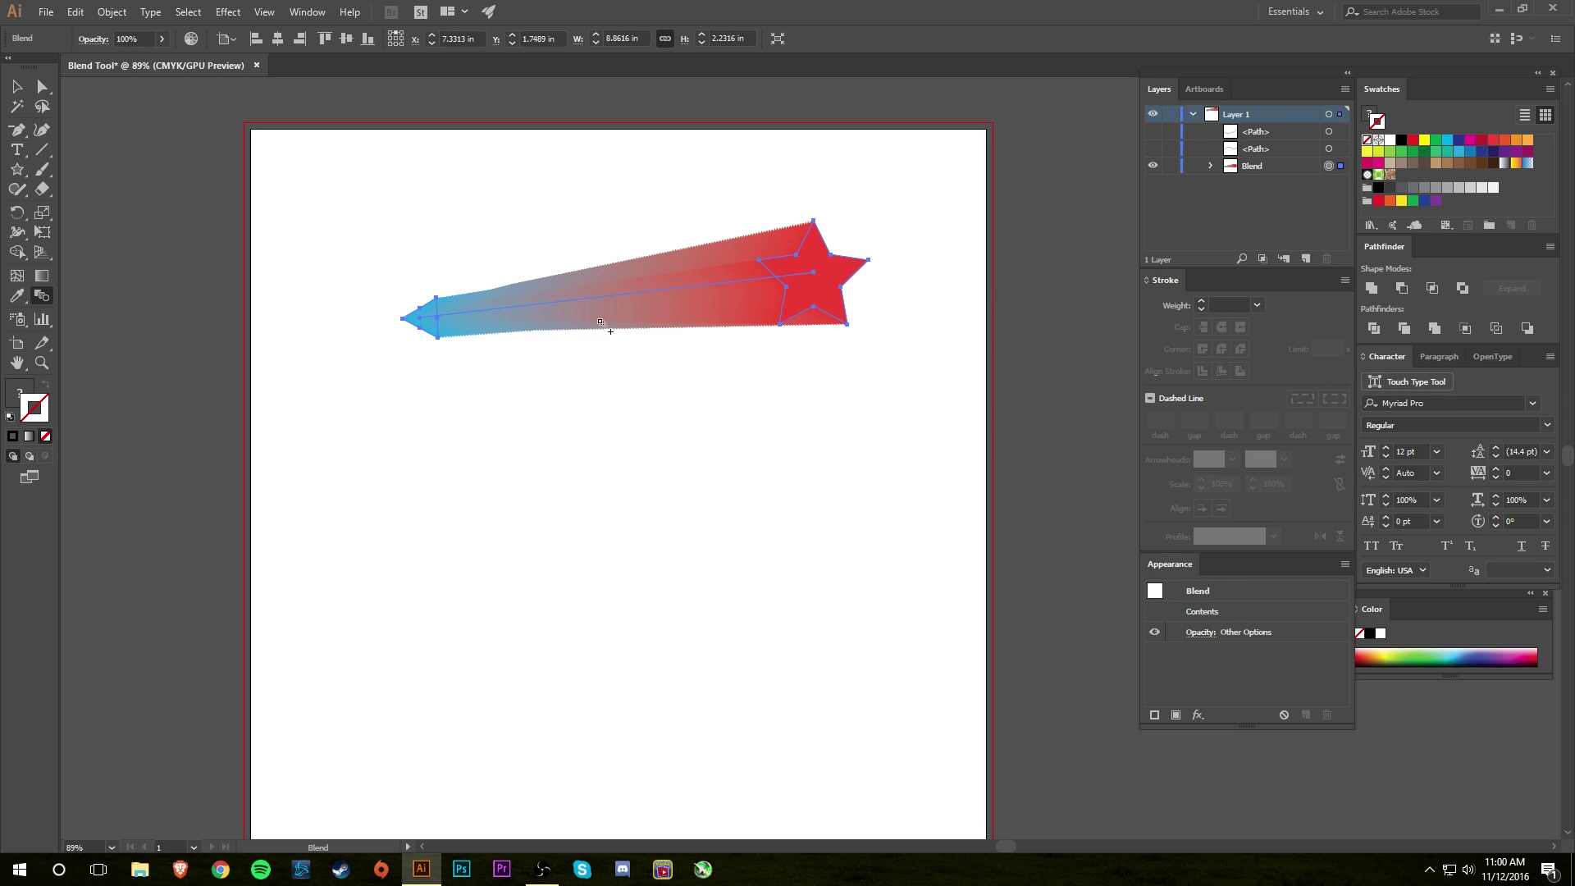
pyautogui.click(17, 87)
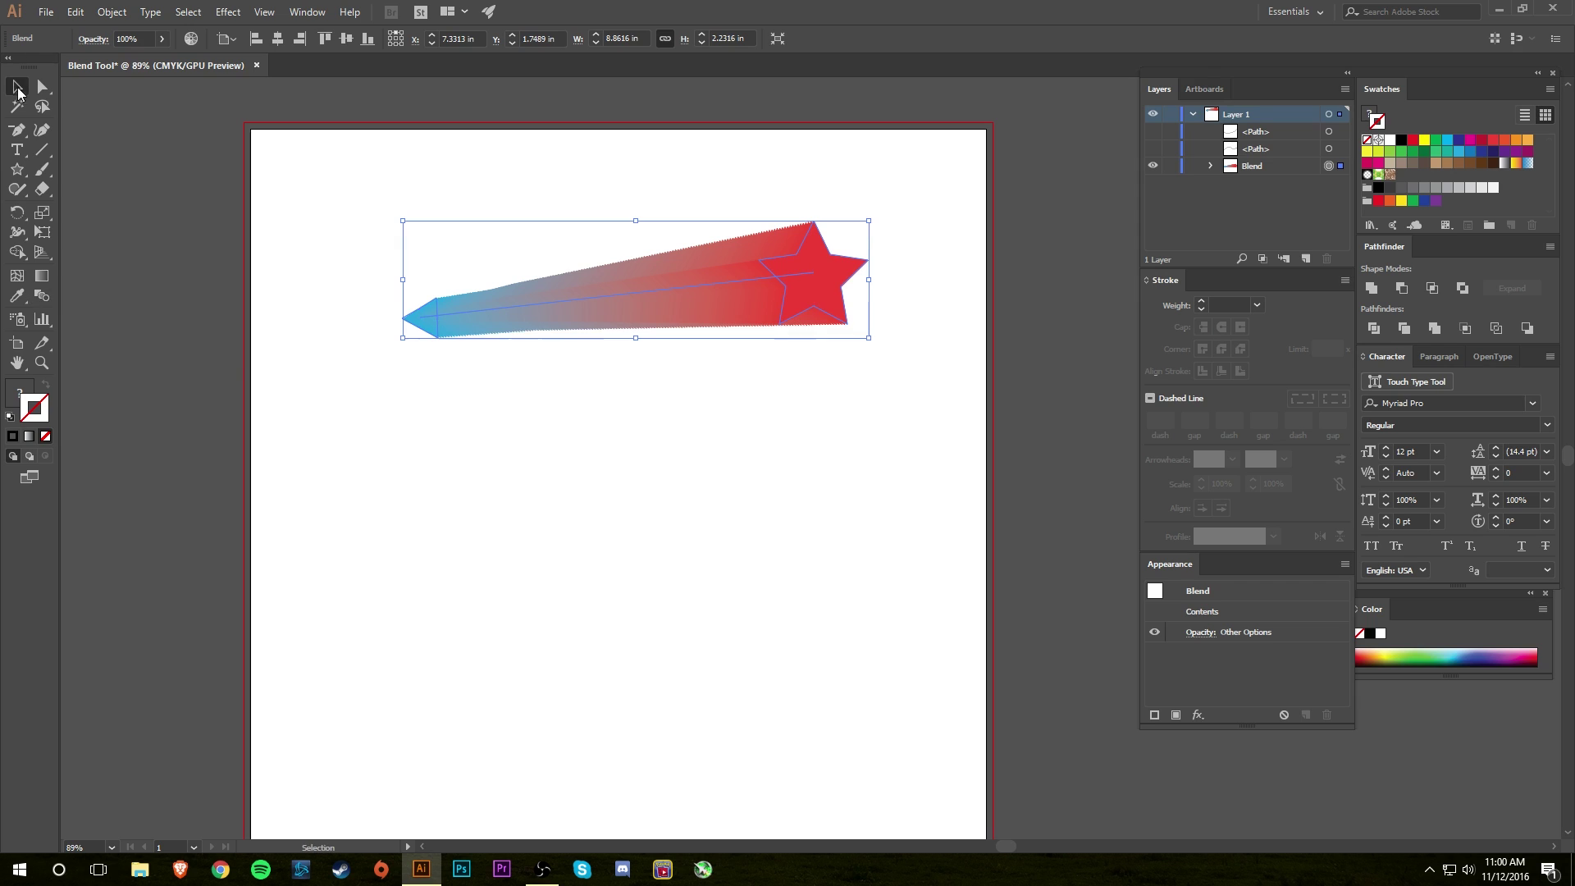
# Step: Isolate the blend and give the red star a white stroke
pyautogui.doubleClick(679, 301)
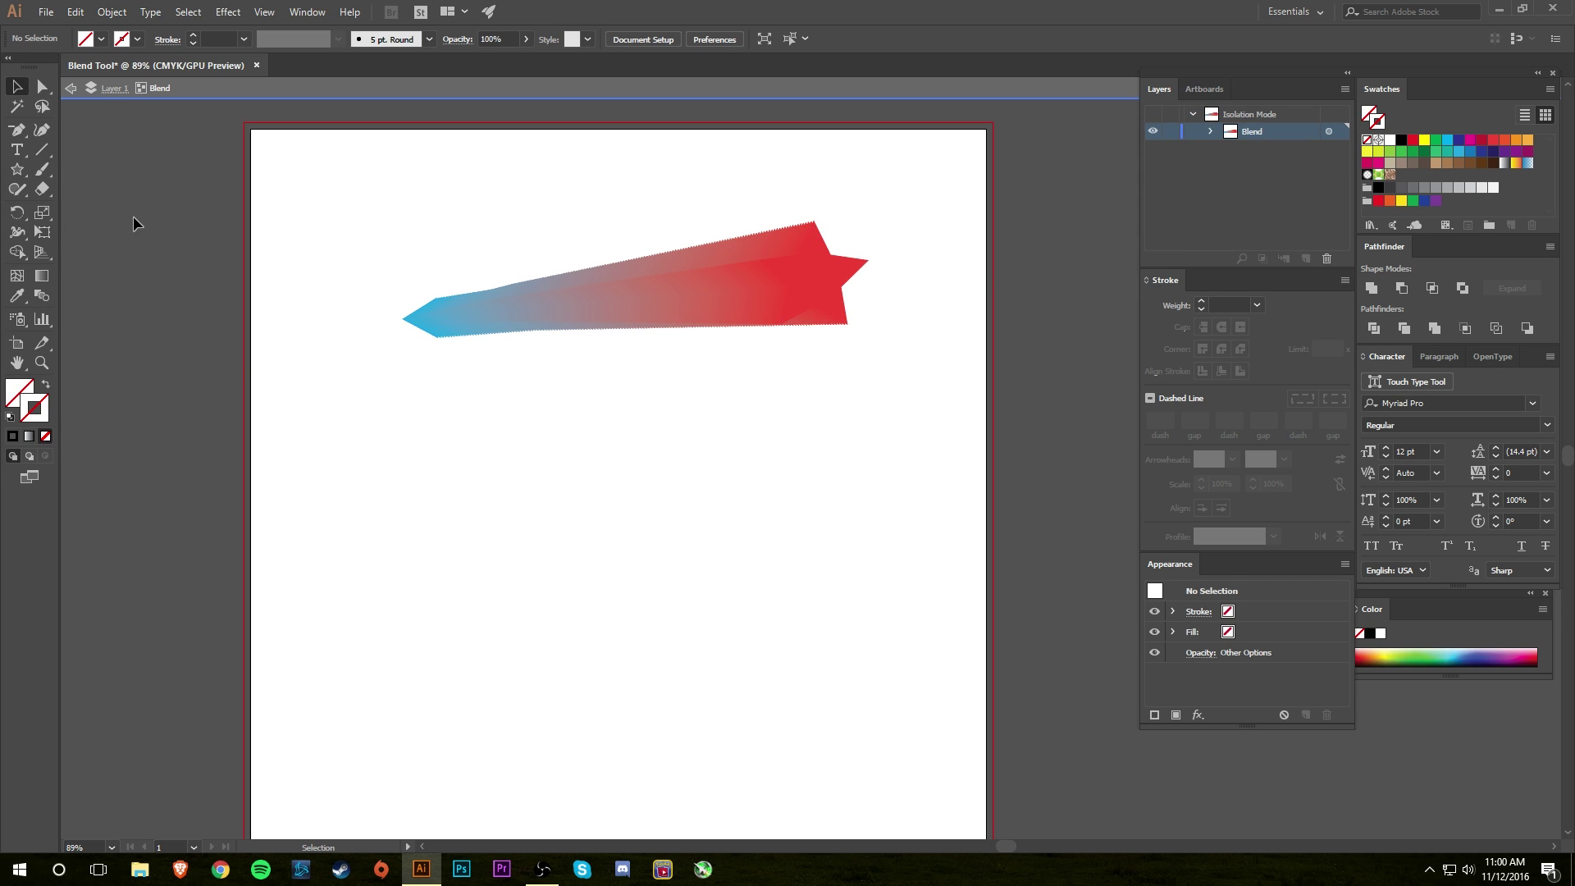
pyautogui.press('a')
pyautogui.click(818, 288)
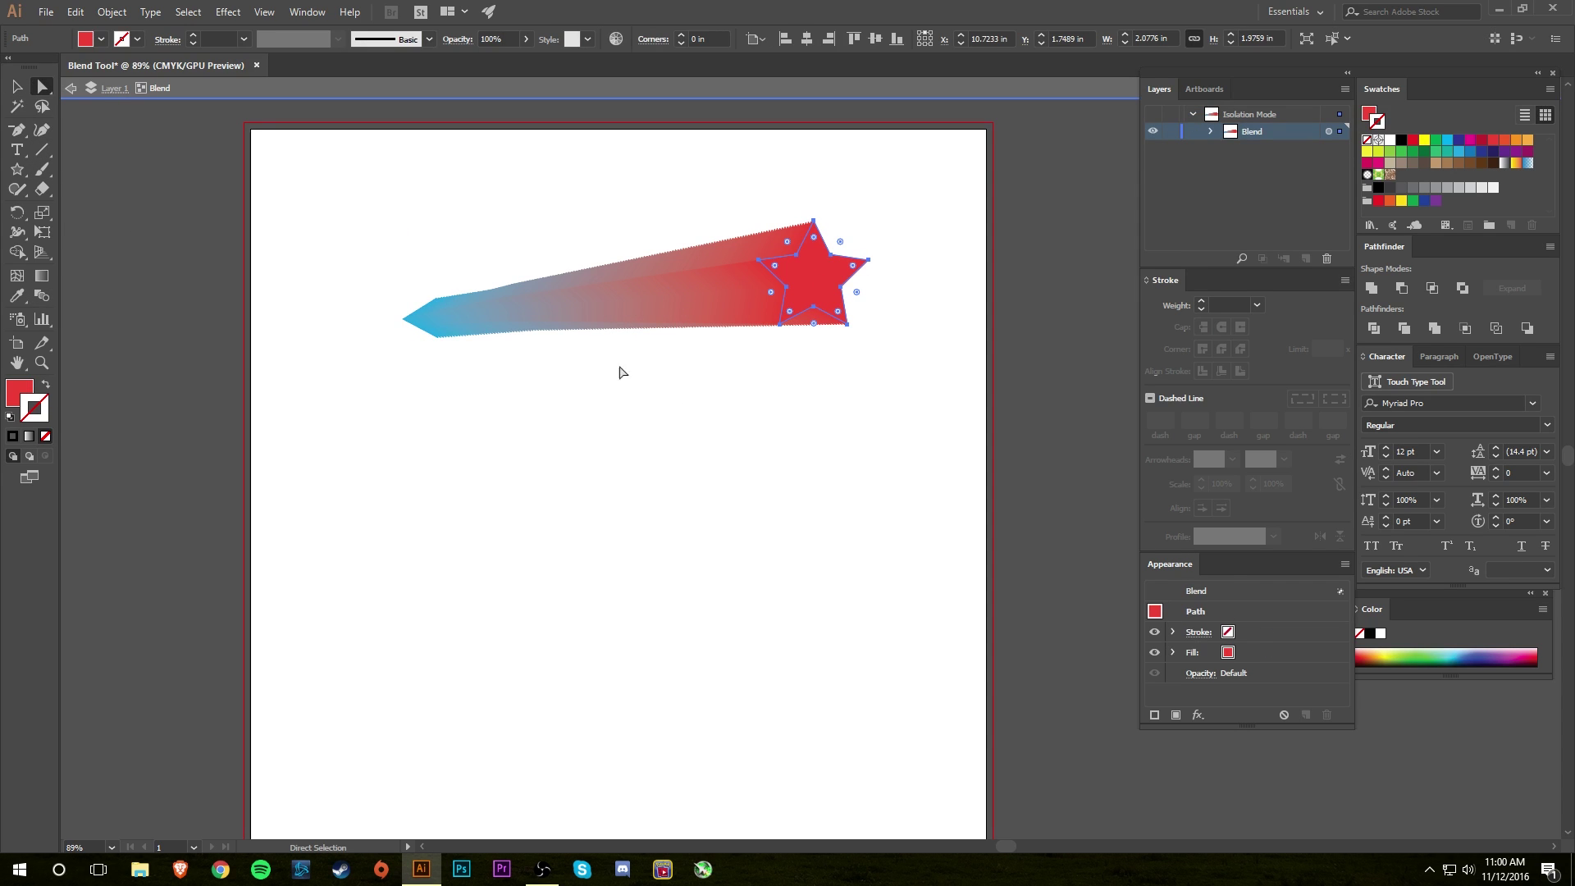
pyautogui.click(1390, 140)
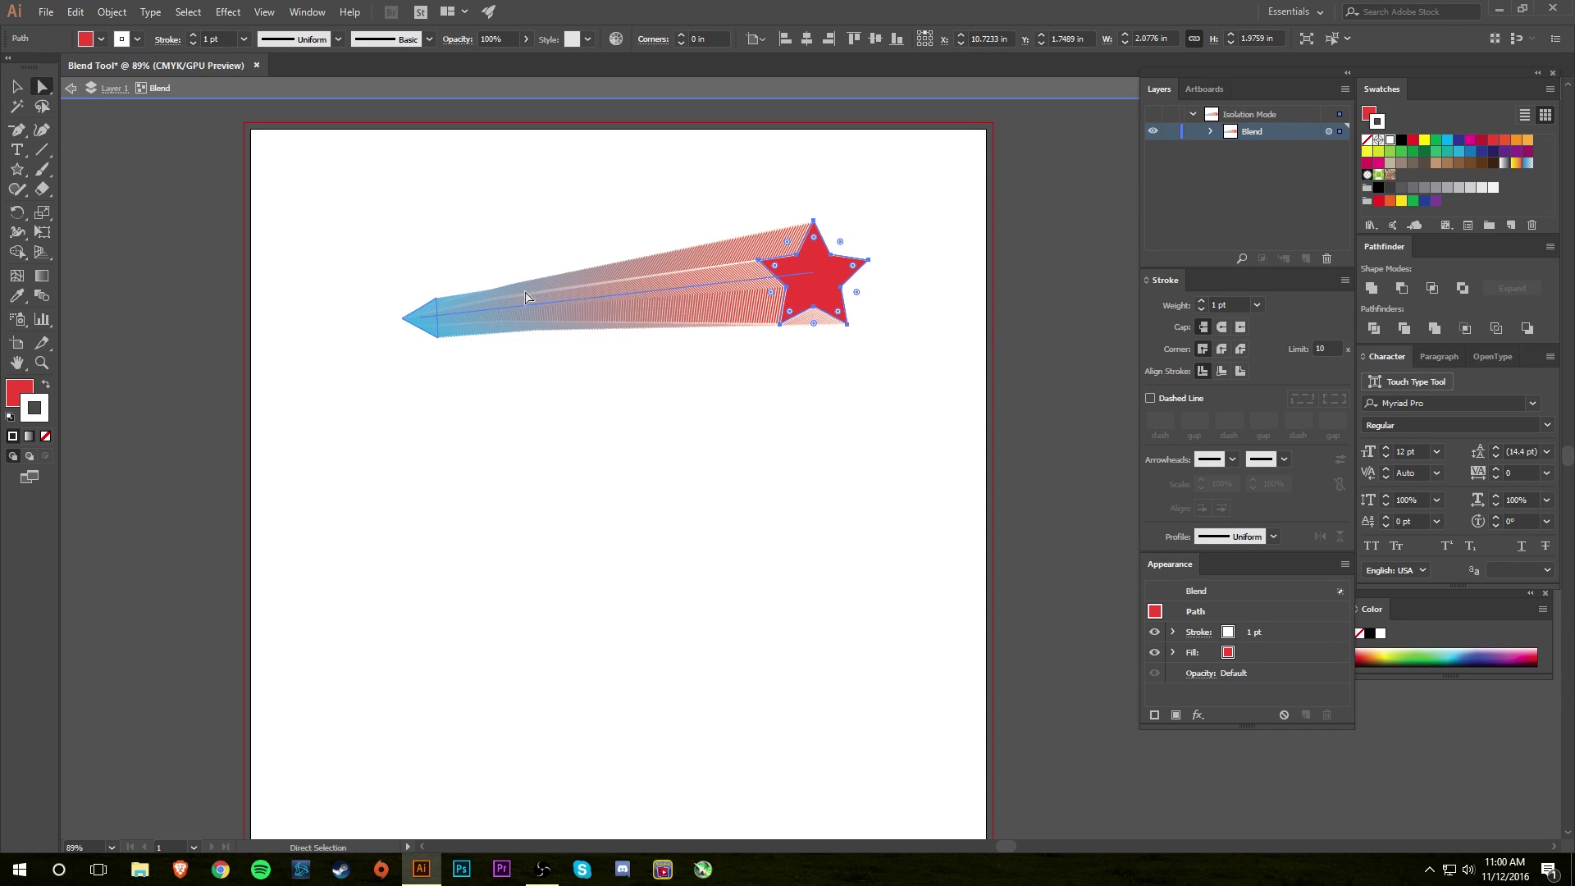
# Step: Rotate the blue triangle at the blend's start so it stands upright
pyautogui.click(433, 333)
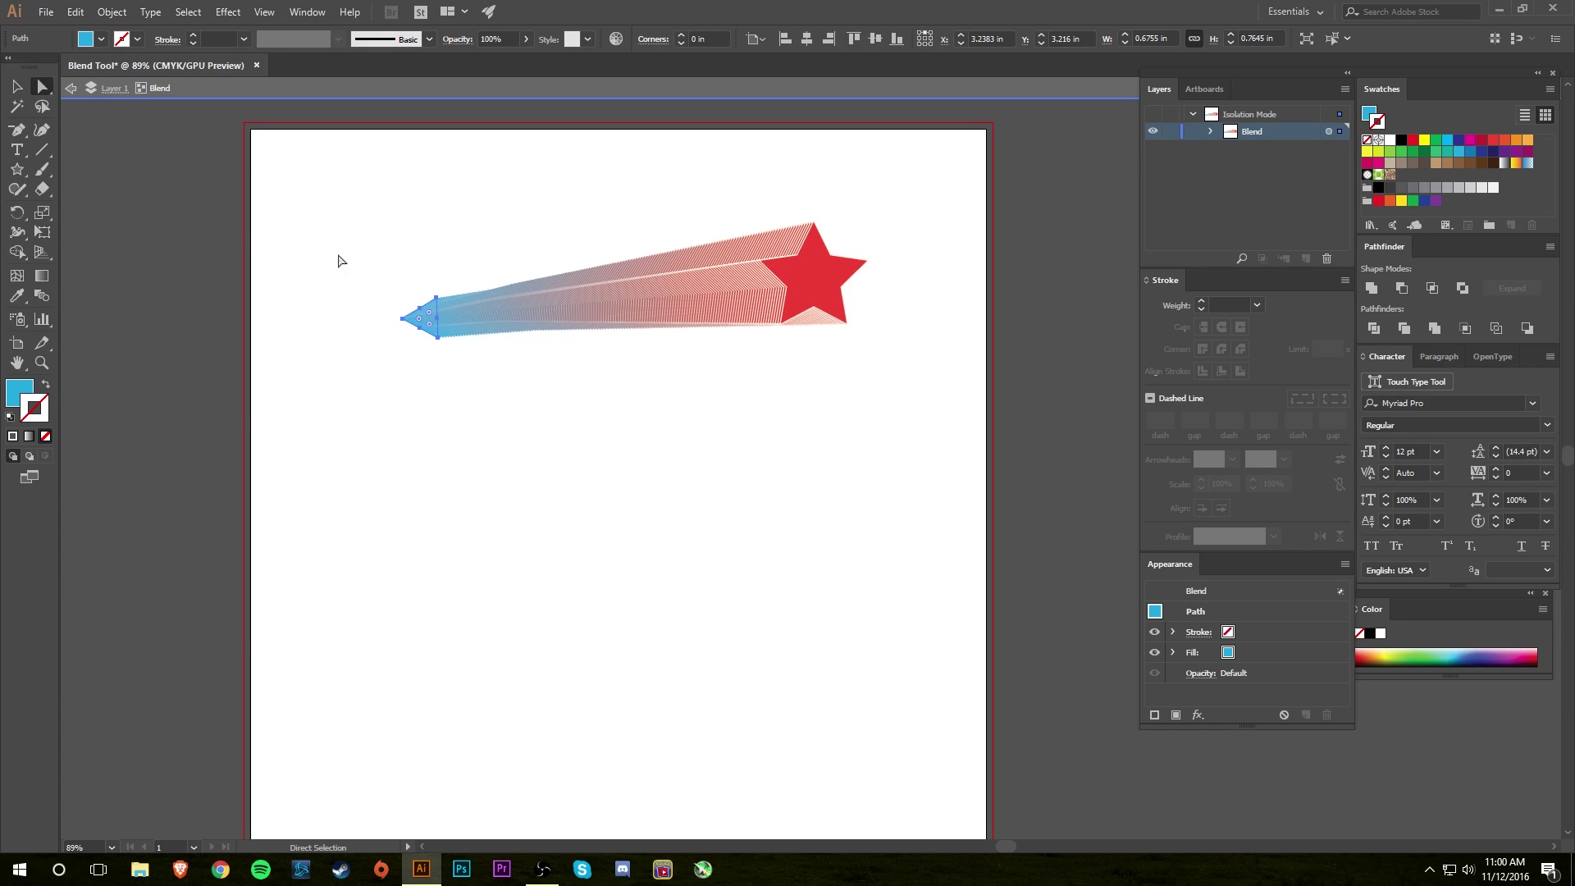
pyautogui.press('v')
pyautogui.moveTo(442, 289)
pyautogui.mouseDown()
pyautogui.moveTo(423, 282)
pyautogui.moveTo(458, 291)
pyautogui.mouseUp()
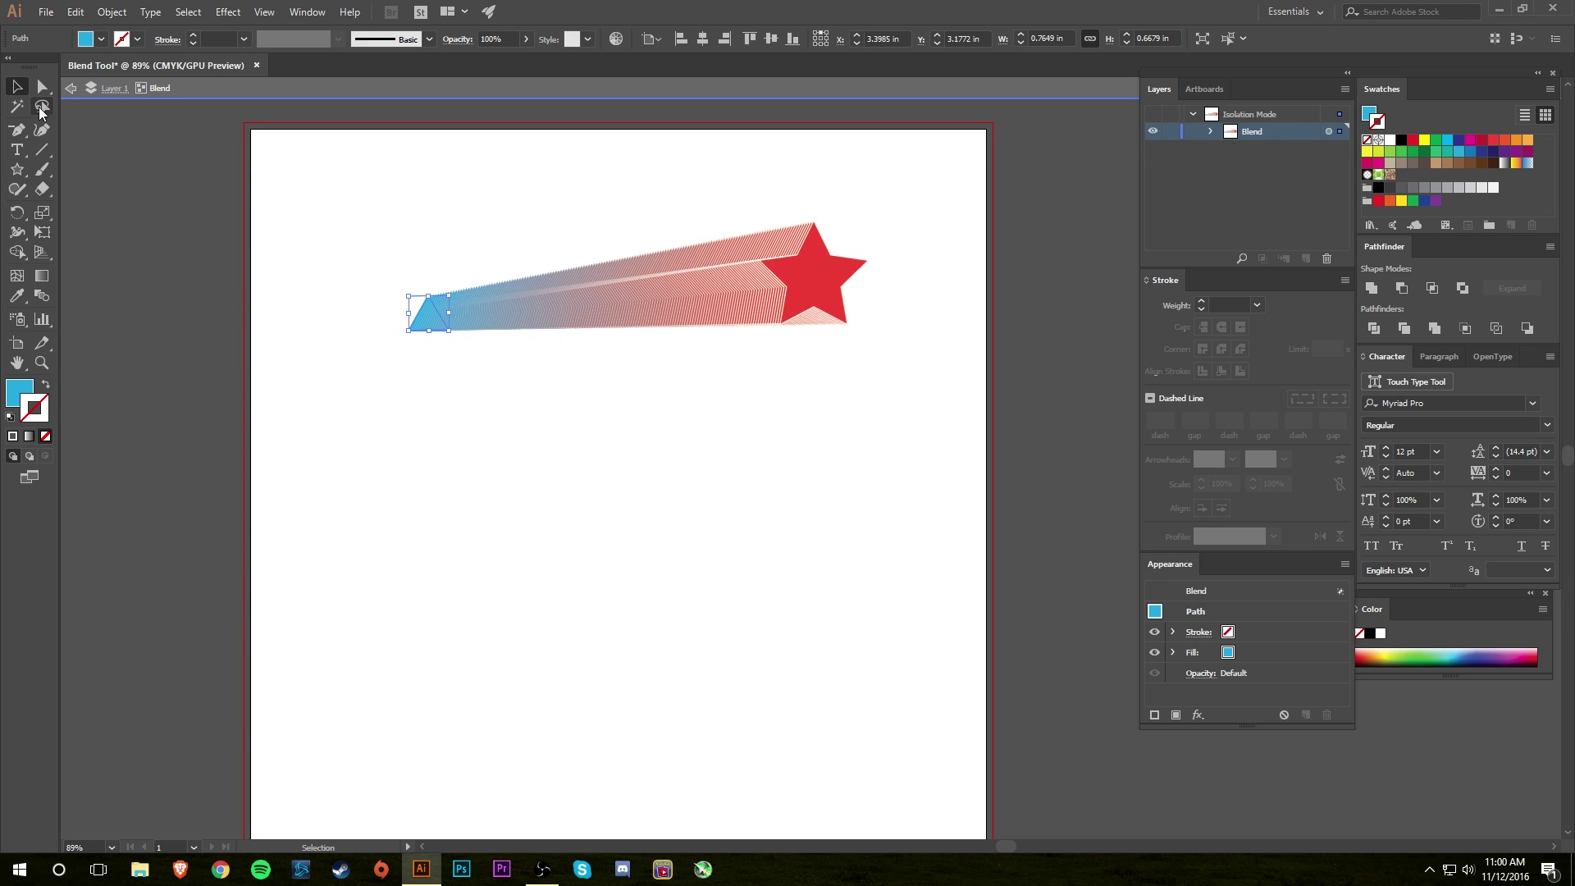
# Step: Try rounding the triangle and star with Live Corners, then undo the rounding
pyautogui.click(41, 89)
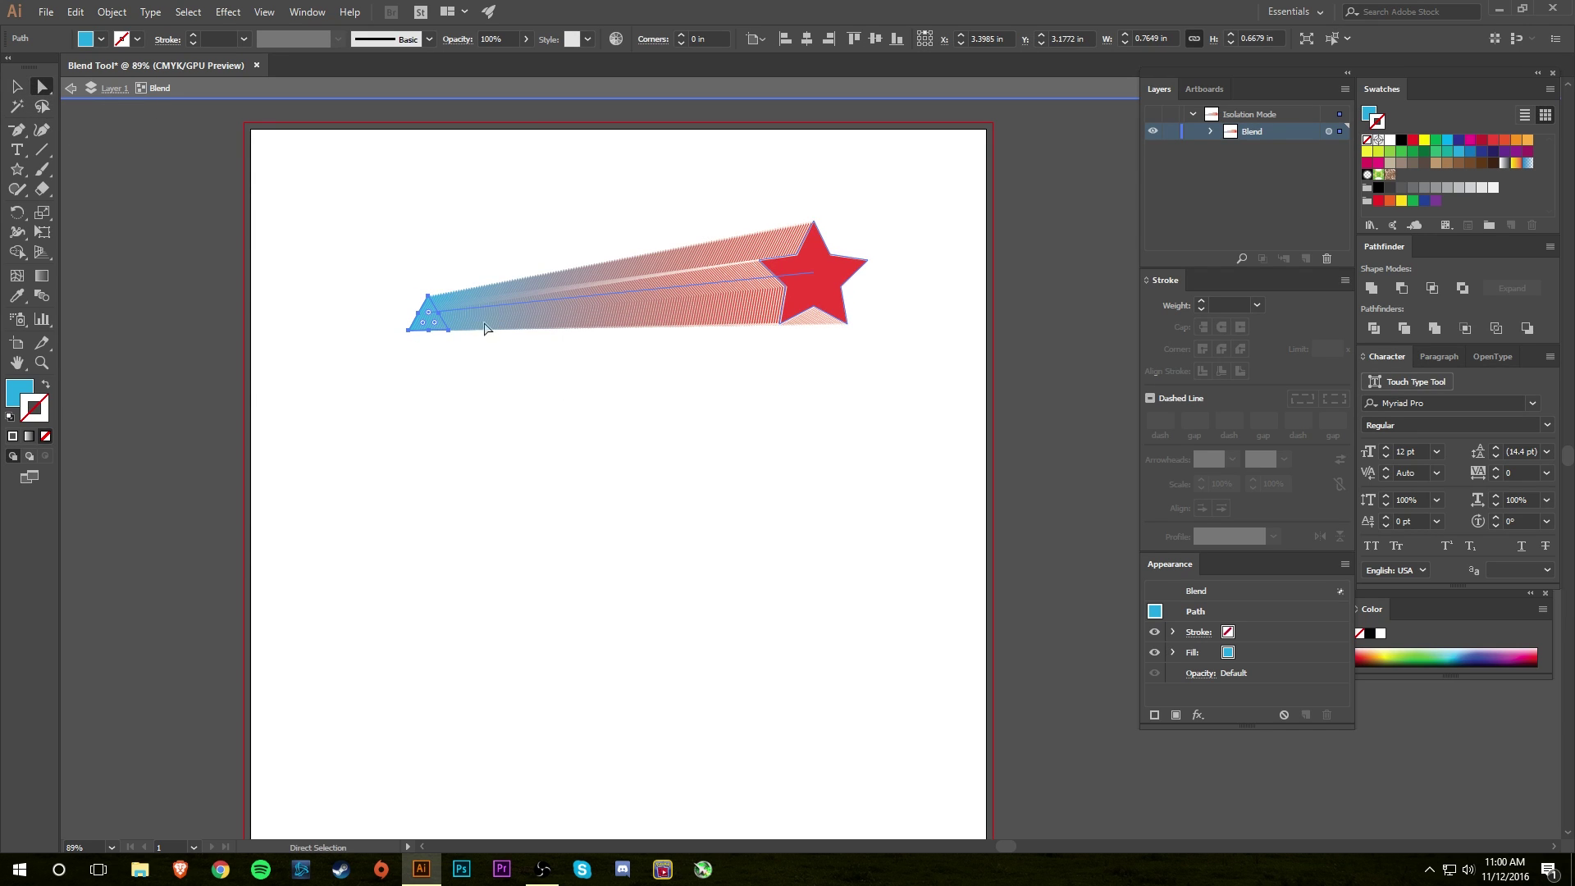
pyautogui.moveTo(429, 316); pyautogui.dragTo(435, 415)
pyautogui.click(820, 275)
pyautogui.moveTo(815, 242); pyautogui.dragTo(805, 396)
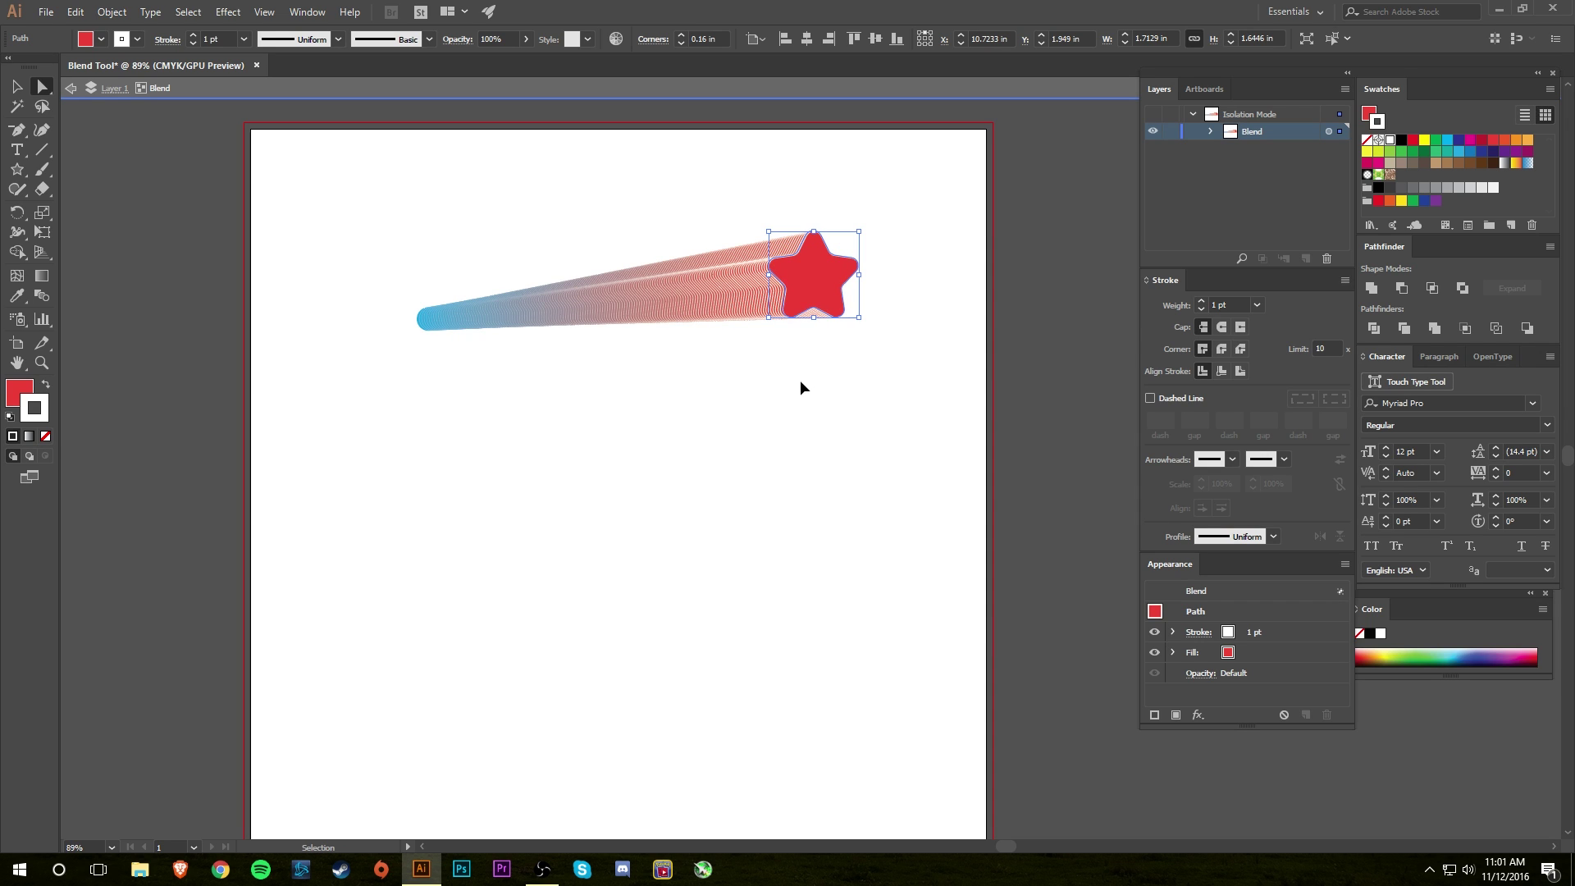
pyautogui.hotkey('ctrl', 'z')
pyautogui.hotkey('ctrl', 'z')
pyautogui.hotkey('ctrl', 'z')
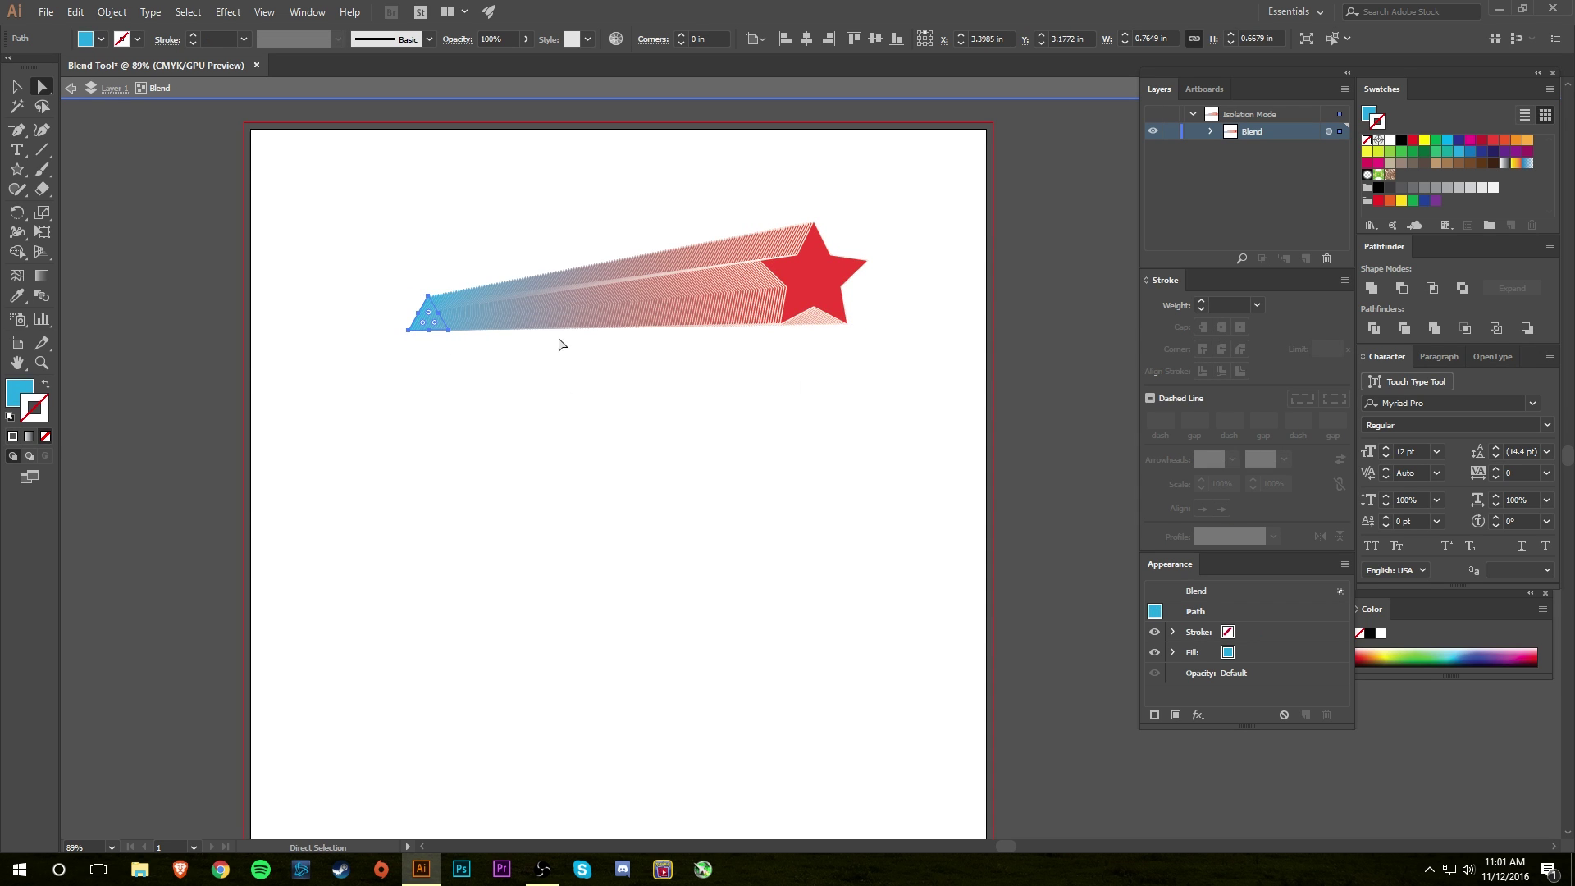
pyautogui.click(727, 287)
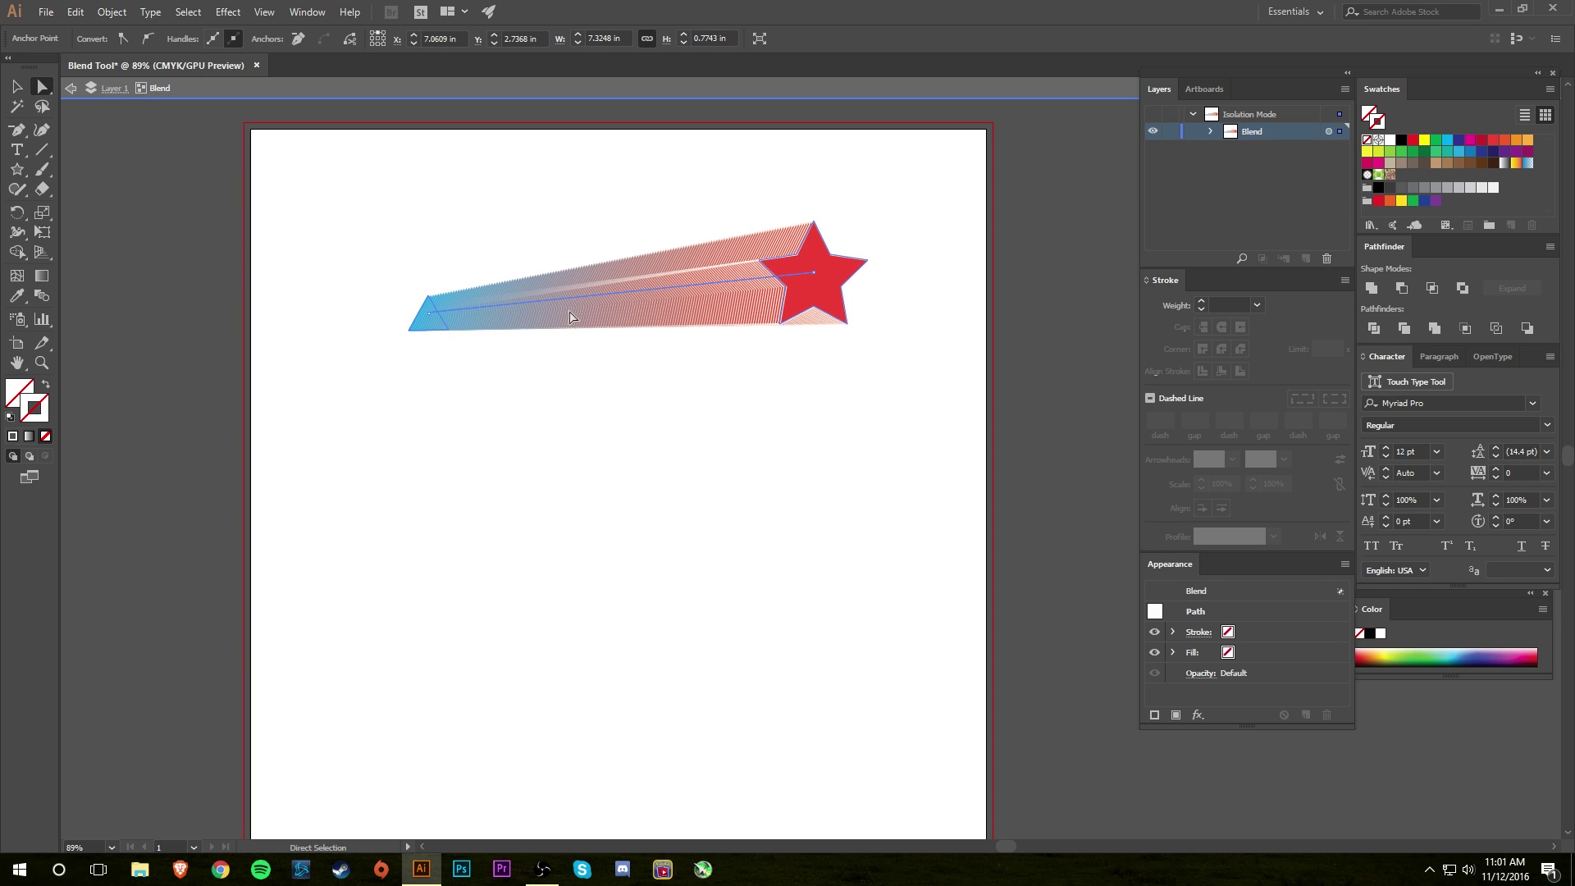
pyautogui.click(813, 273)
pyautogui.moveTo(813, 274)
pyautogui.mouseDown()
pyautogui.moveTo(804, 433)
pyautogui.moveTo(801, 276)
pyautogui.mouseUp()
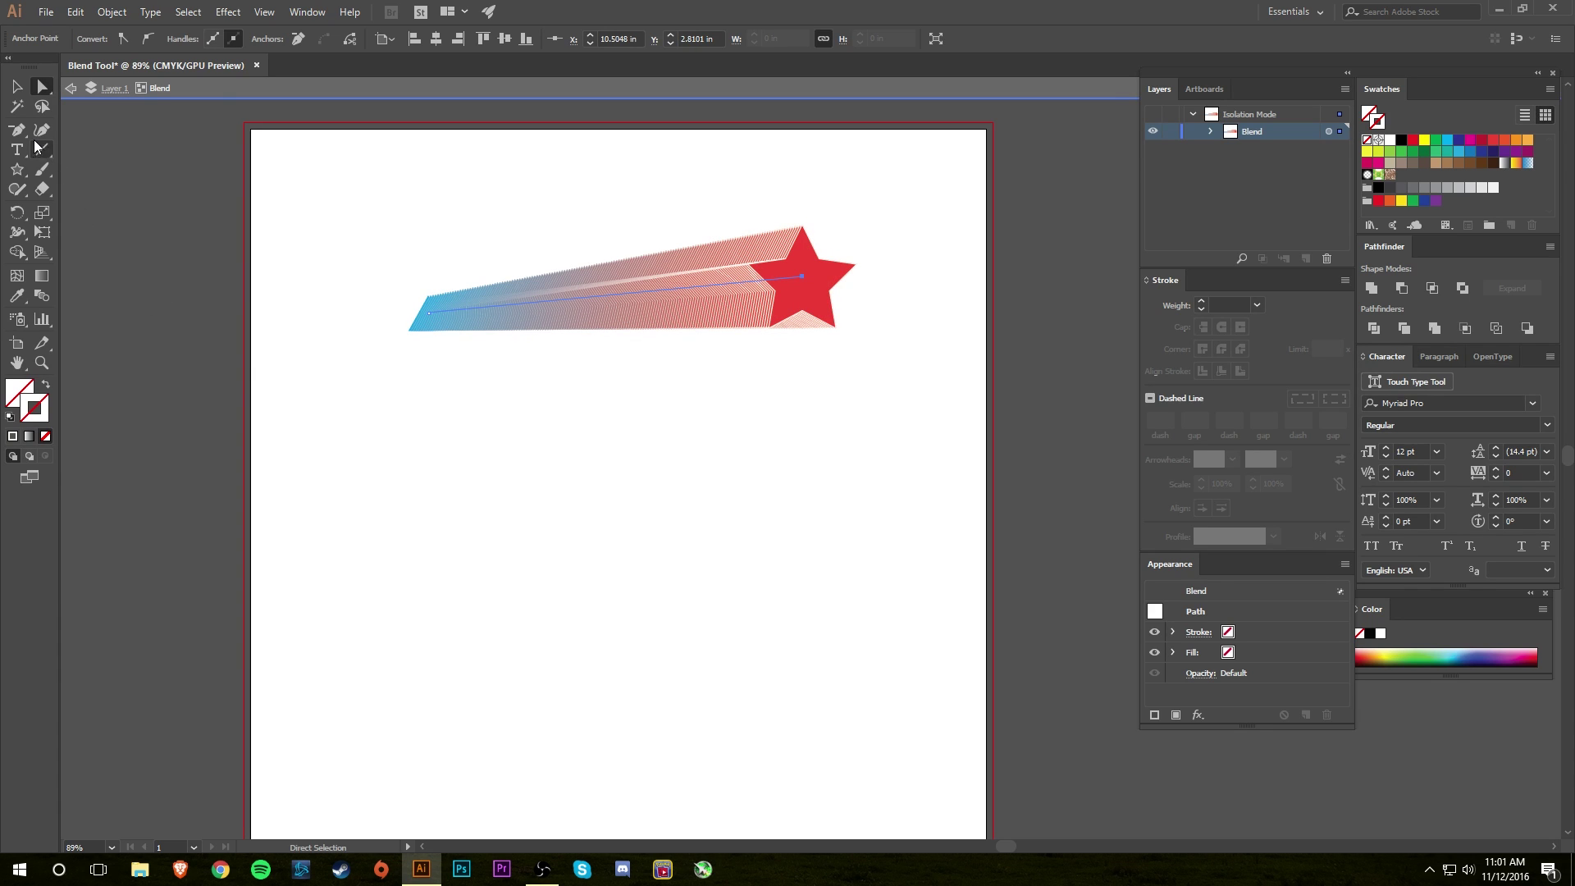
pyautogui.moveTo(18, 131); pyautogui.dragTo(88, 187)
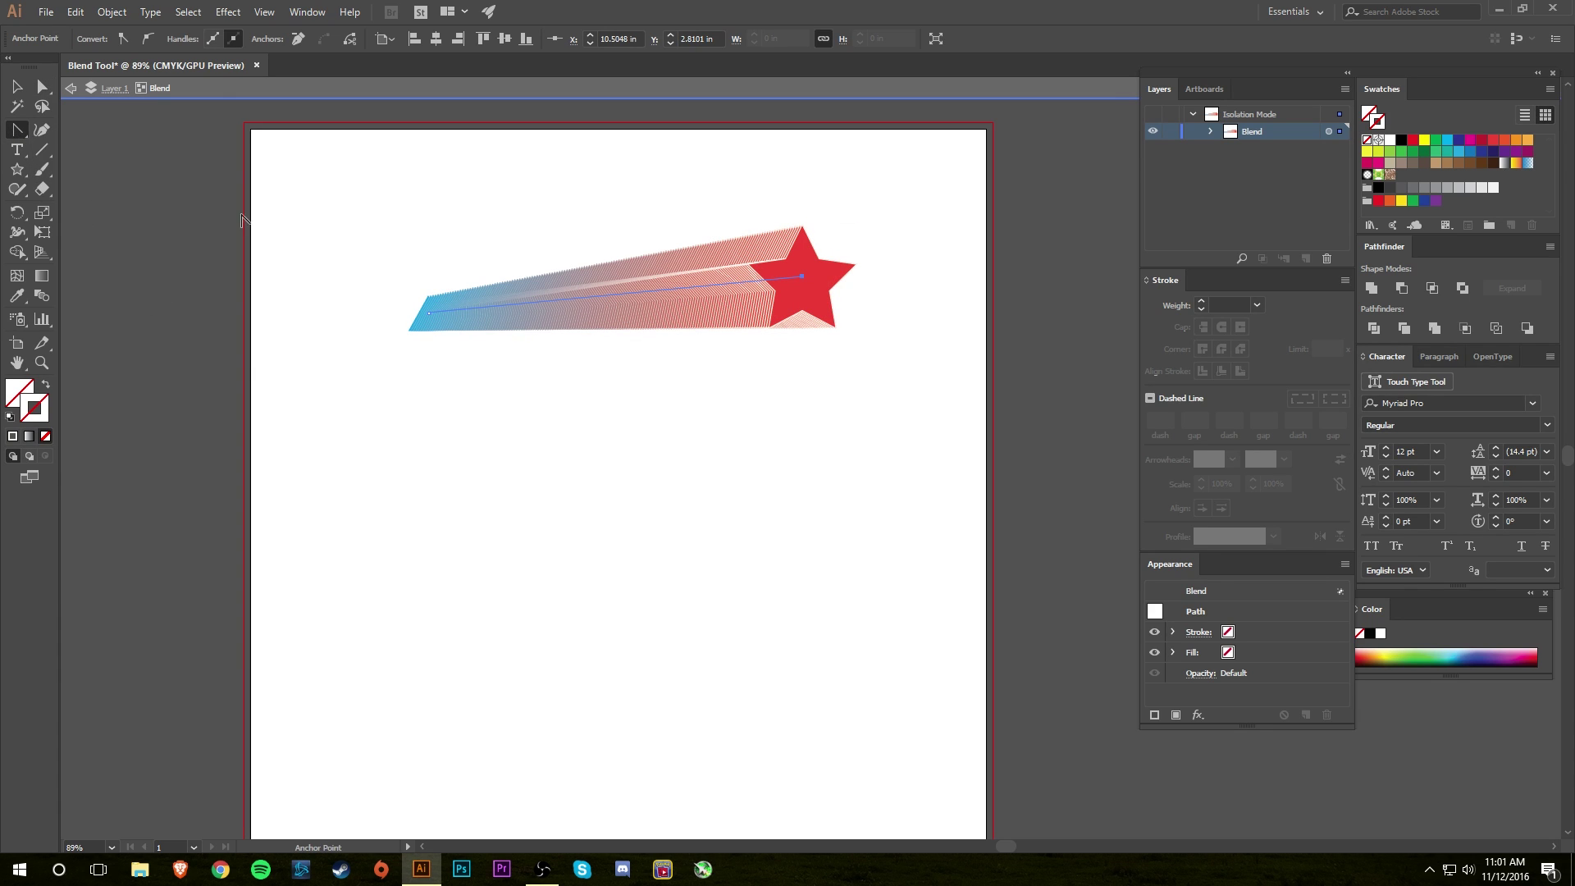
pyautogui.moveTo(801, 276); pyautogui.dragTo(629, 151)
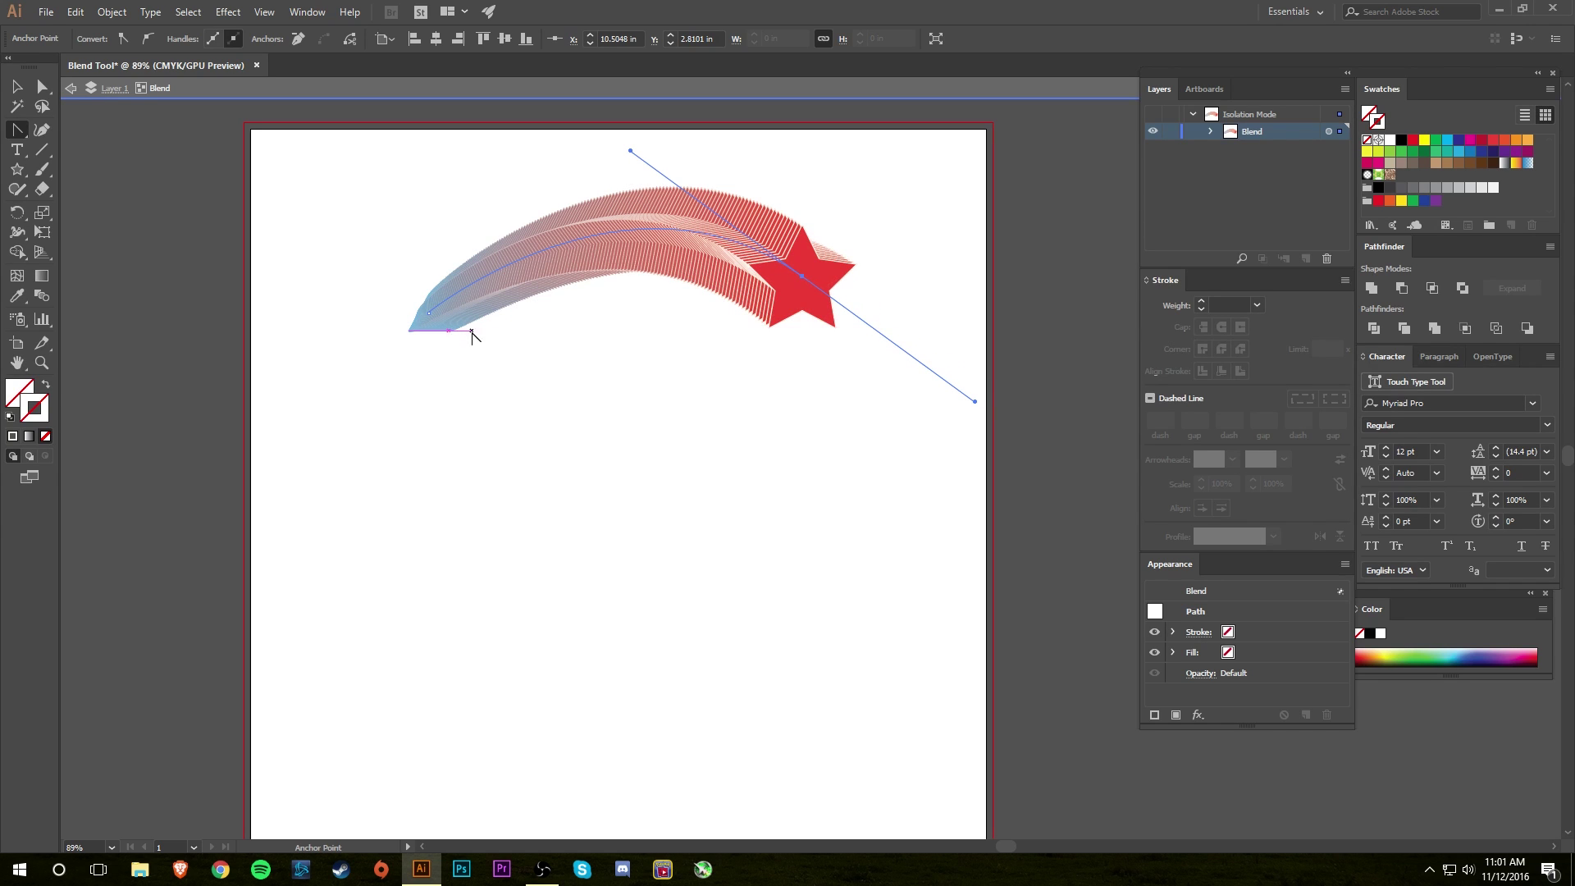
pyautogui.press('+')
pyautogui.click(525, 257)
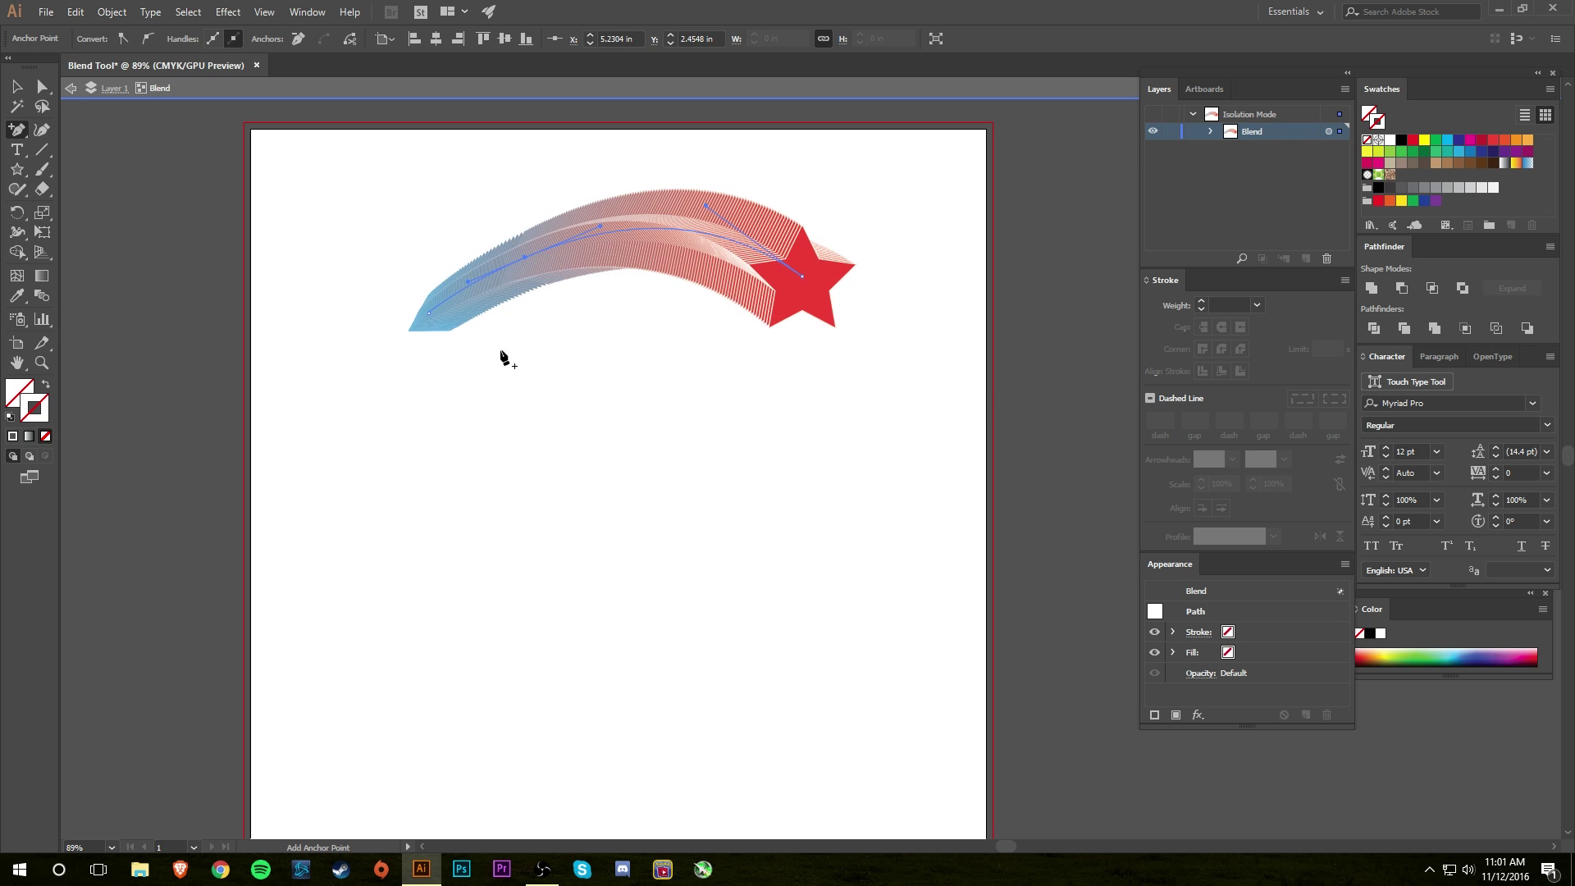
pyautogui.press('a')
pyautogui.moveTo(525, 260); pyautogui.dragTo(563, 337)
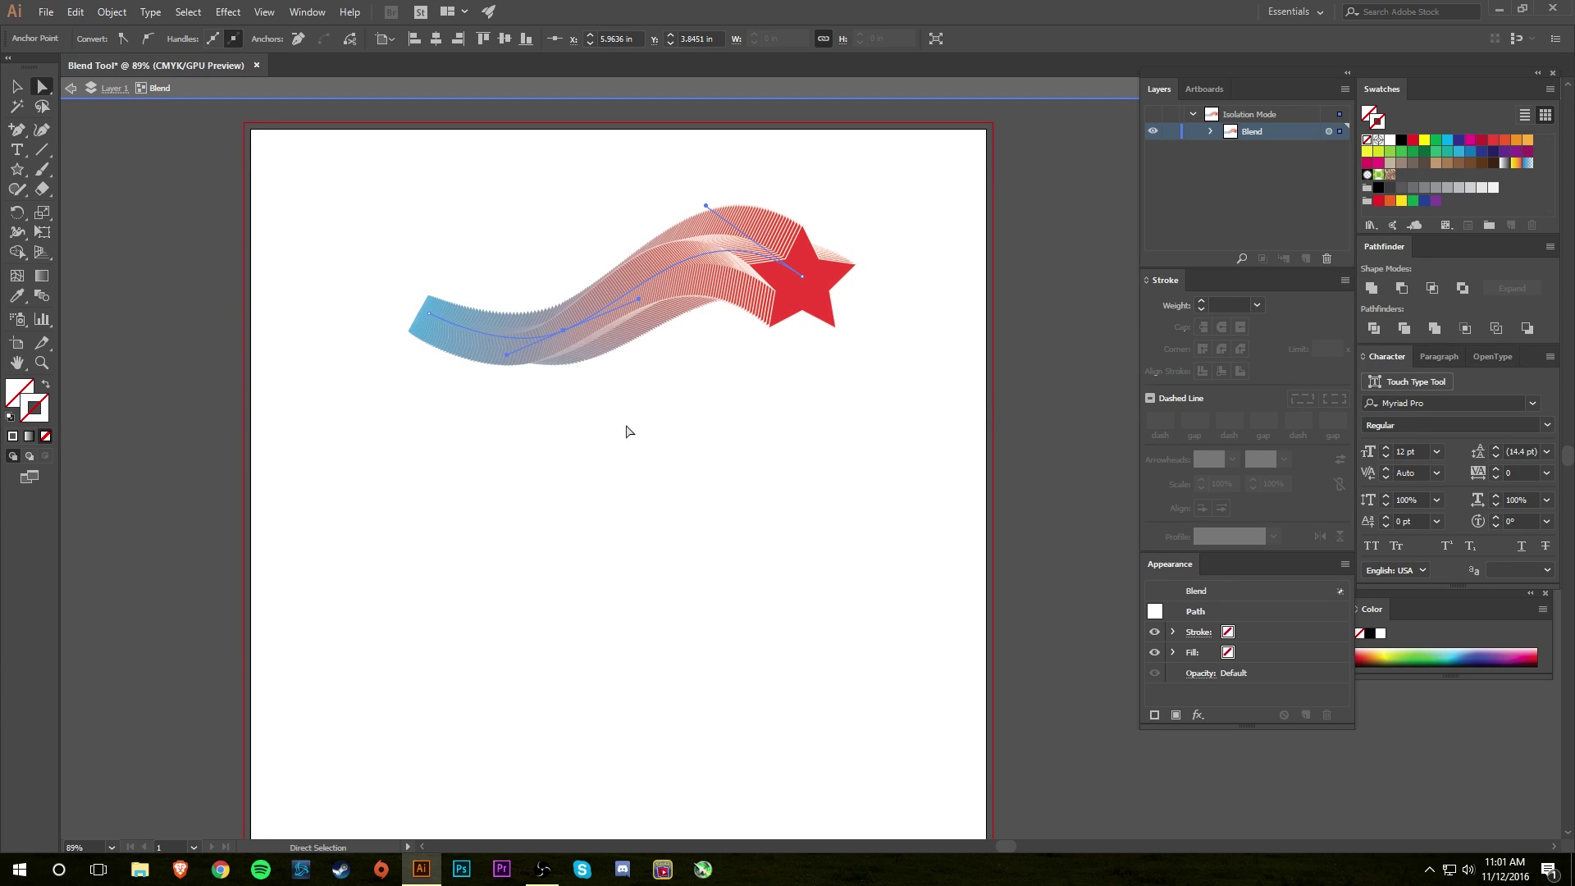
pyautogui.click(22, 90)
pyautogui.click(598, 431)
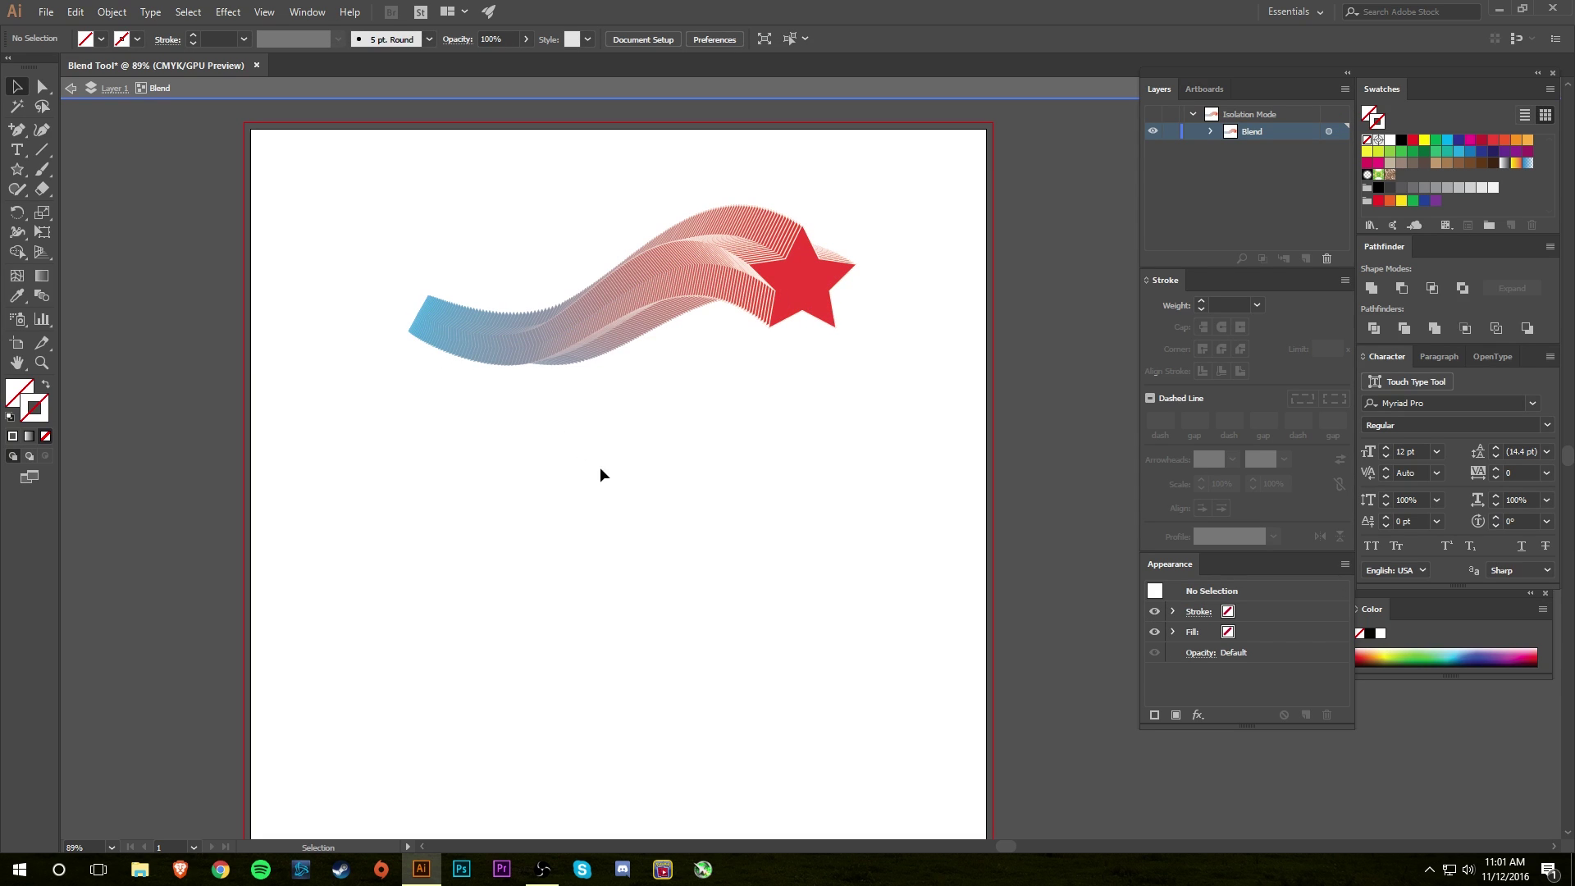
pyautogui.doubleClick(954, 308)
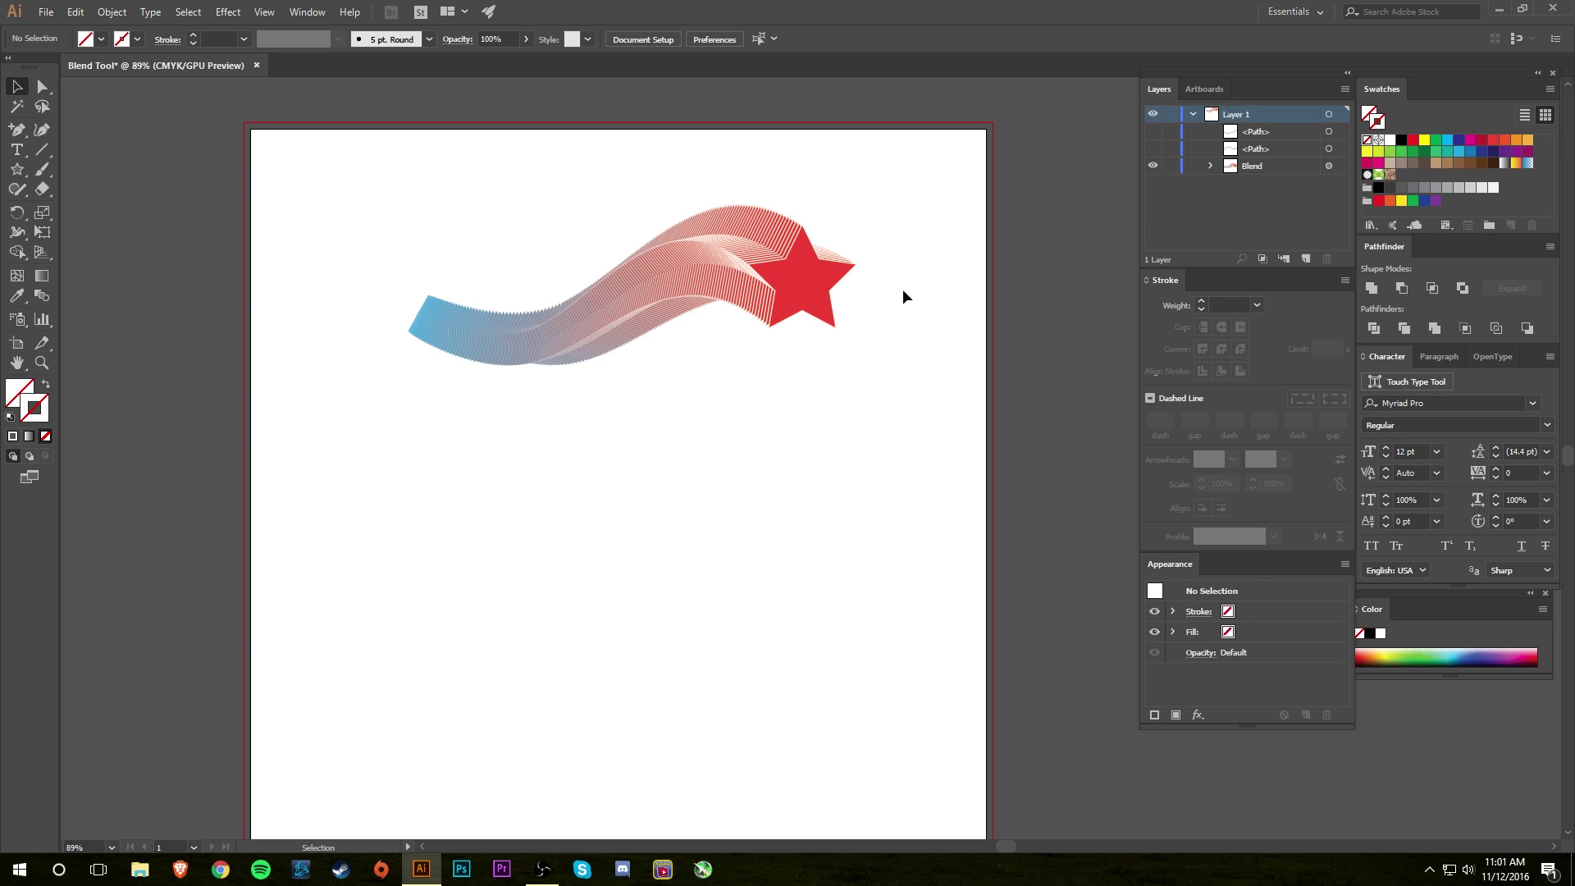
# Step: Show the hidden wavy curves and select the star ribbon plus the lower curve
pyautogui.click(1155, 149)
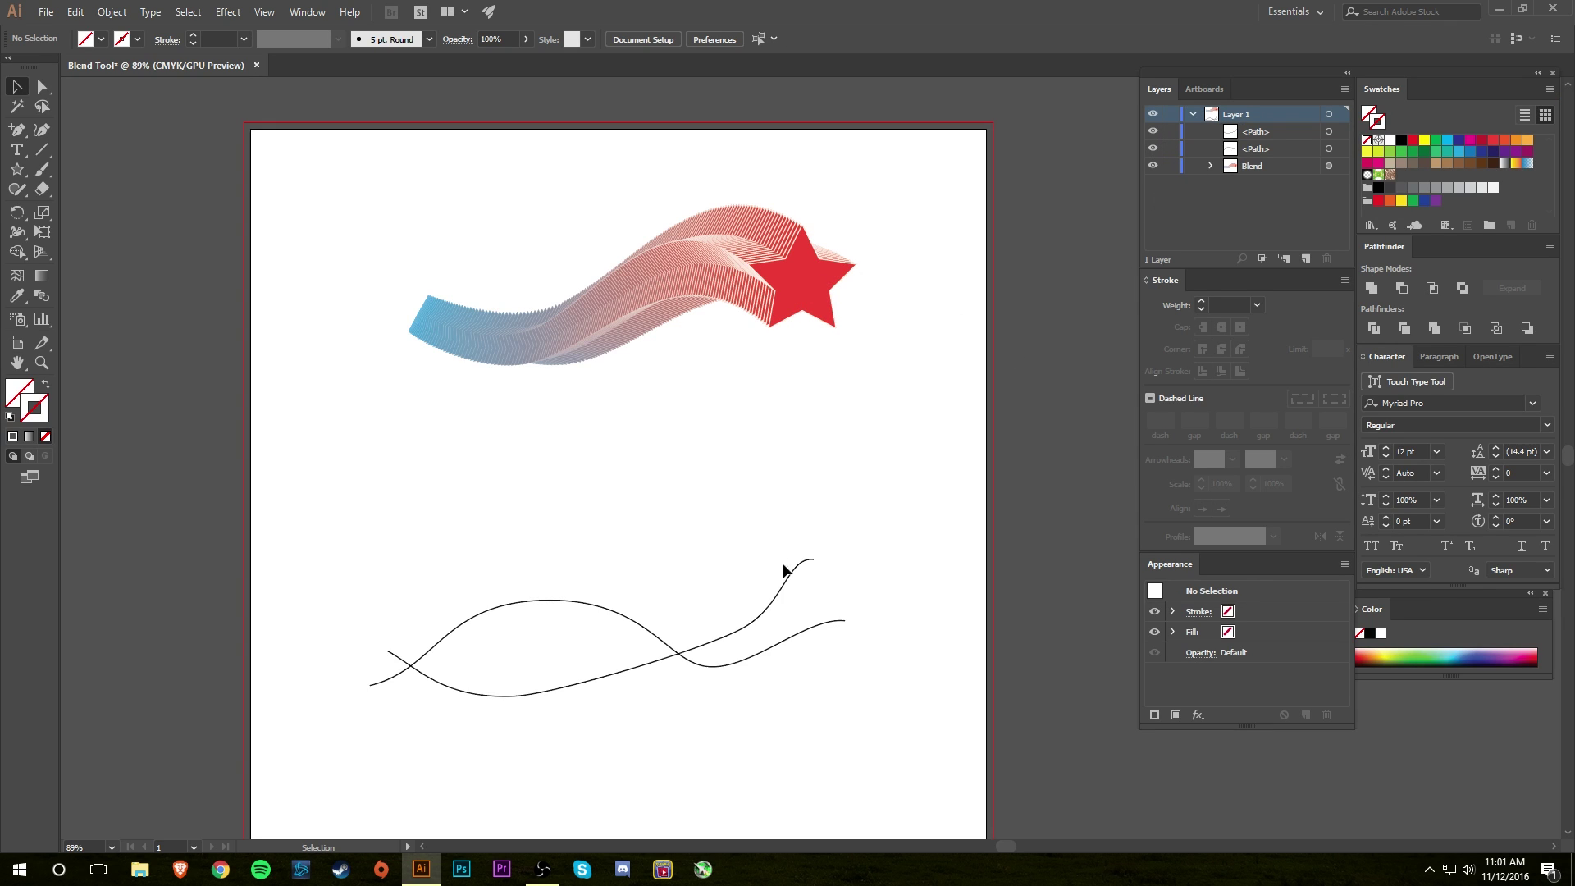
pyautogui.click(806, 289)
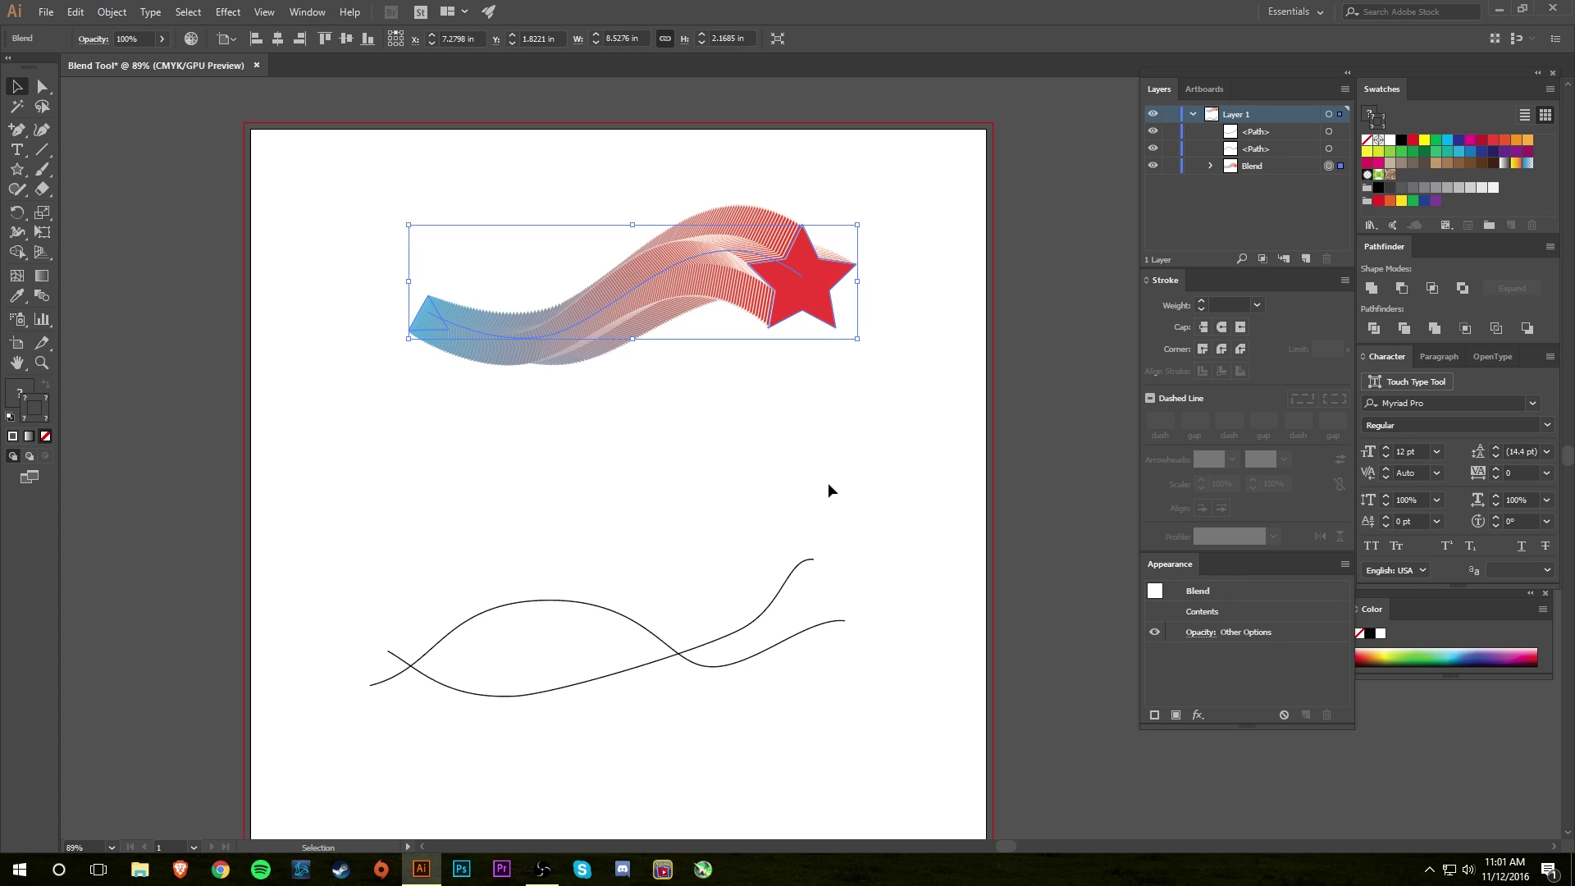
pyautogui.keyDown('shift'); pyautogui.click(798, 565); pyautogui.keyUp('shift')
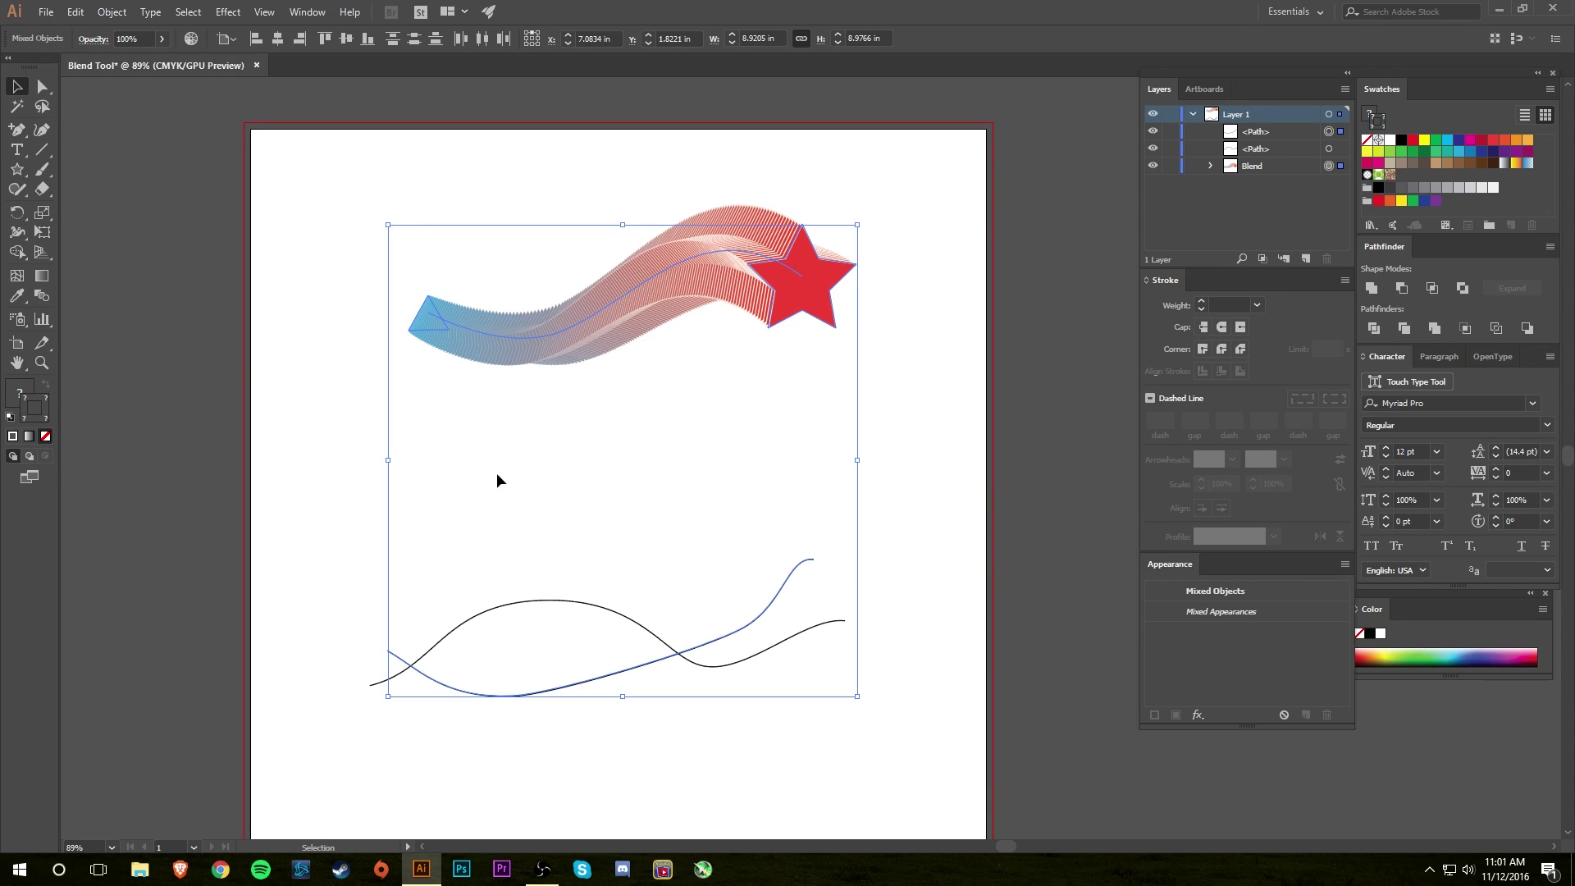
# Step: Replace the ribbon's spine with the lower wavy curve, then undo it
pyautogui.click(113, 12)
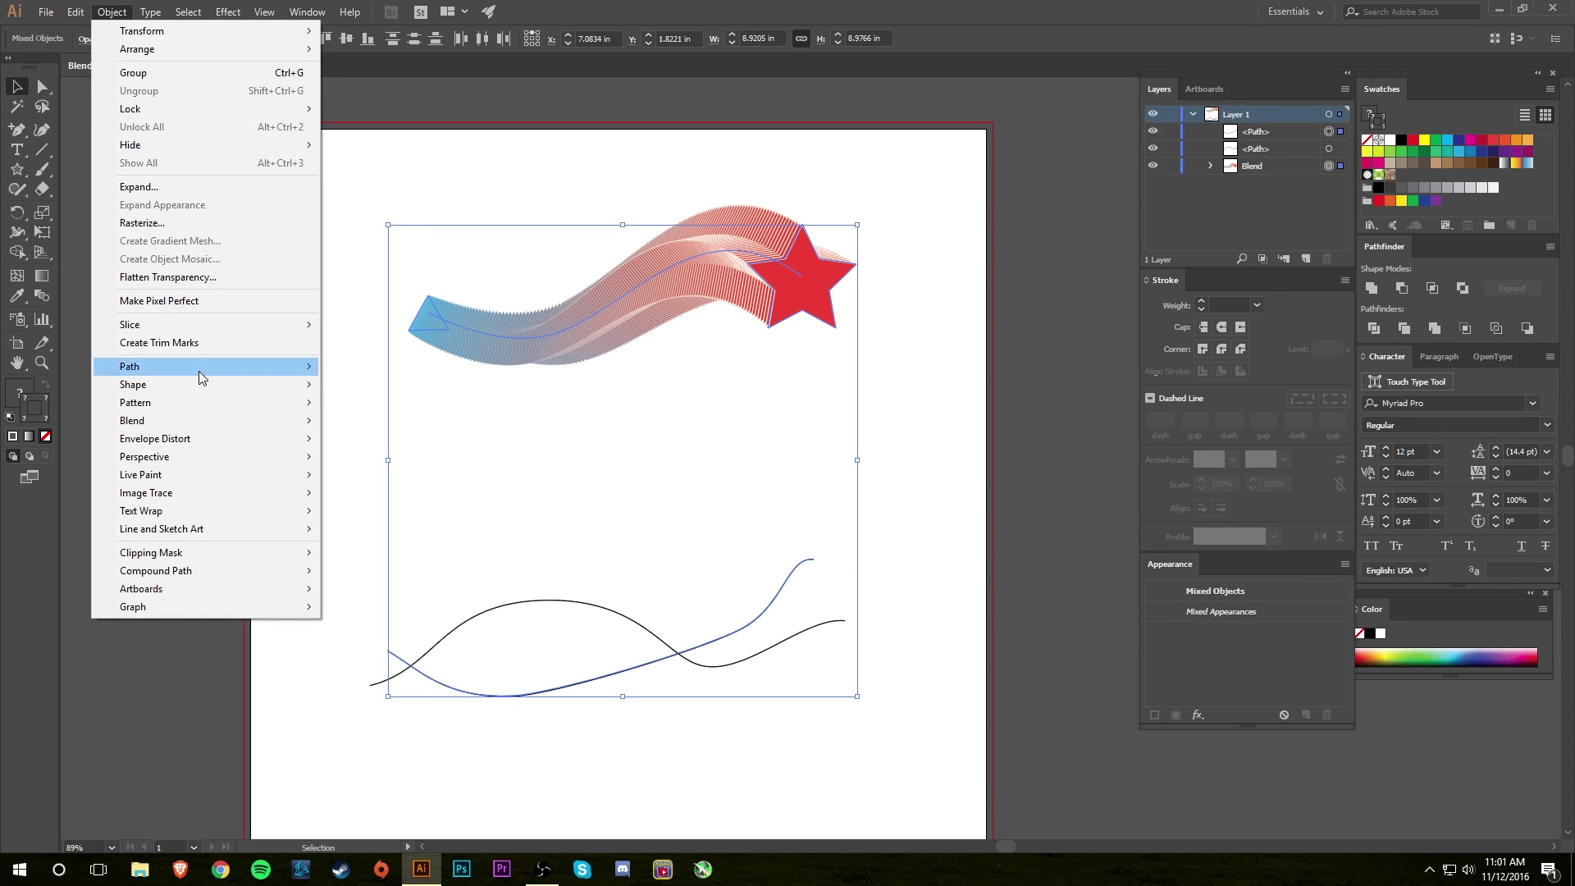
pyautogui.moveTo(200, 420)
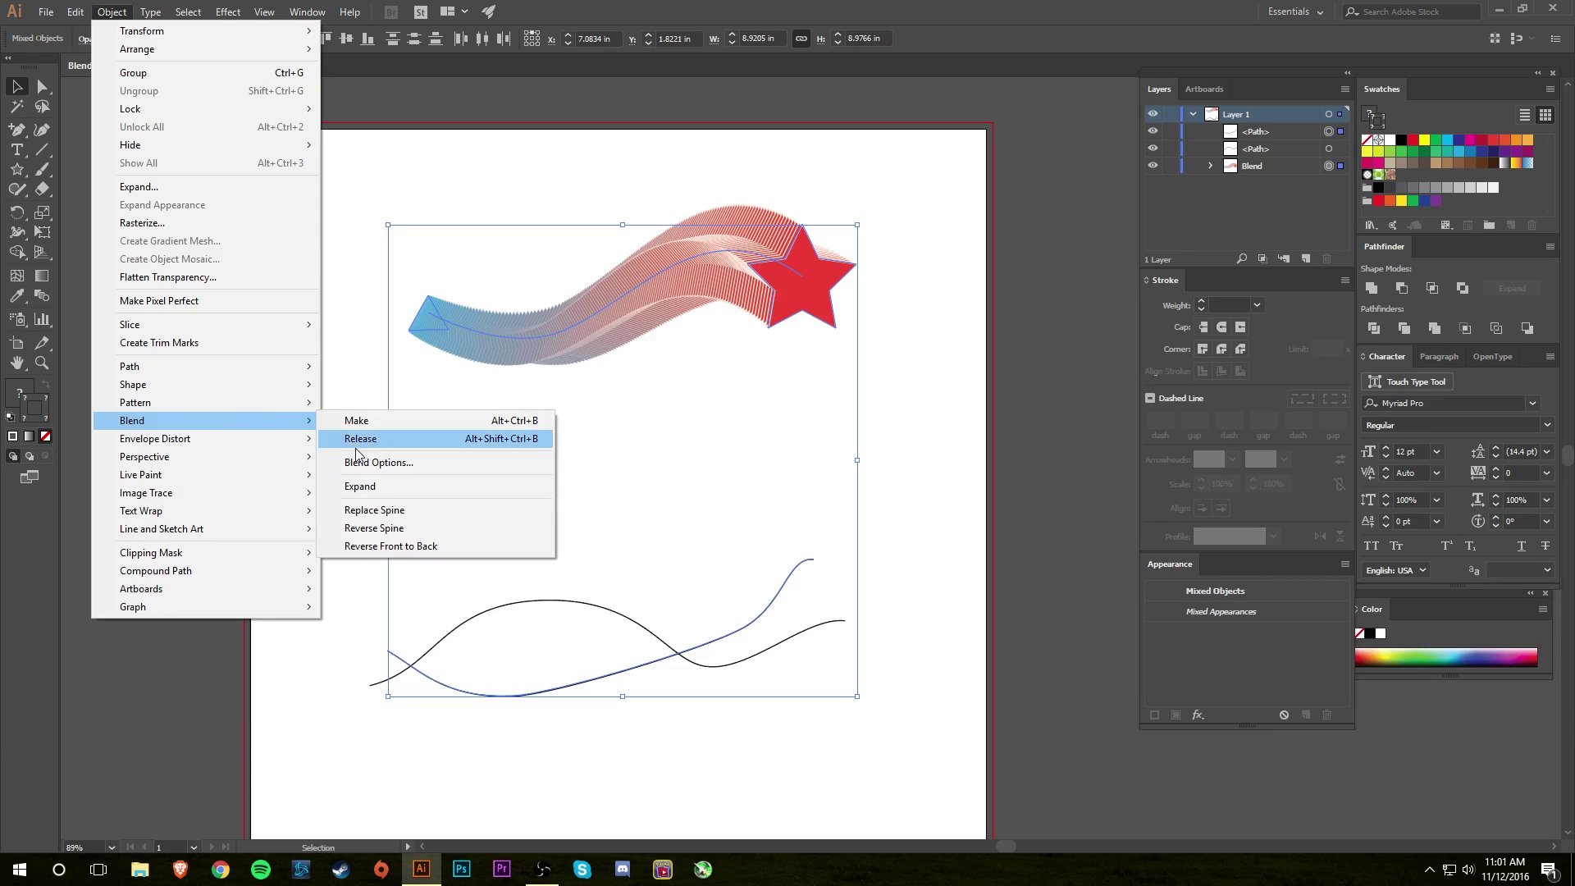
pyautogui.click(436, 510)
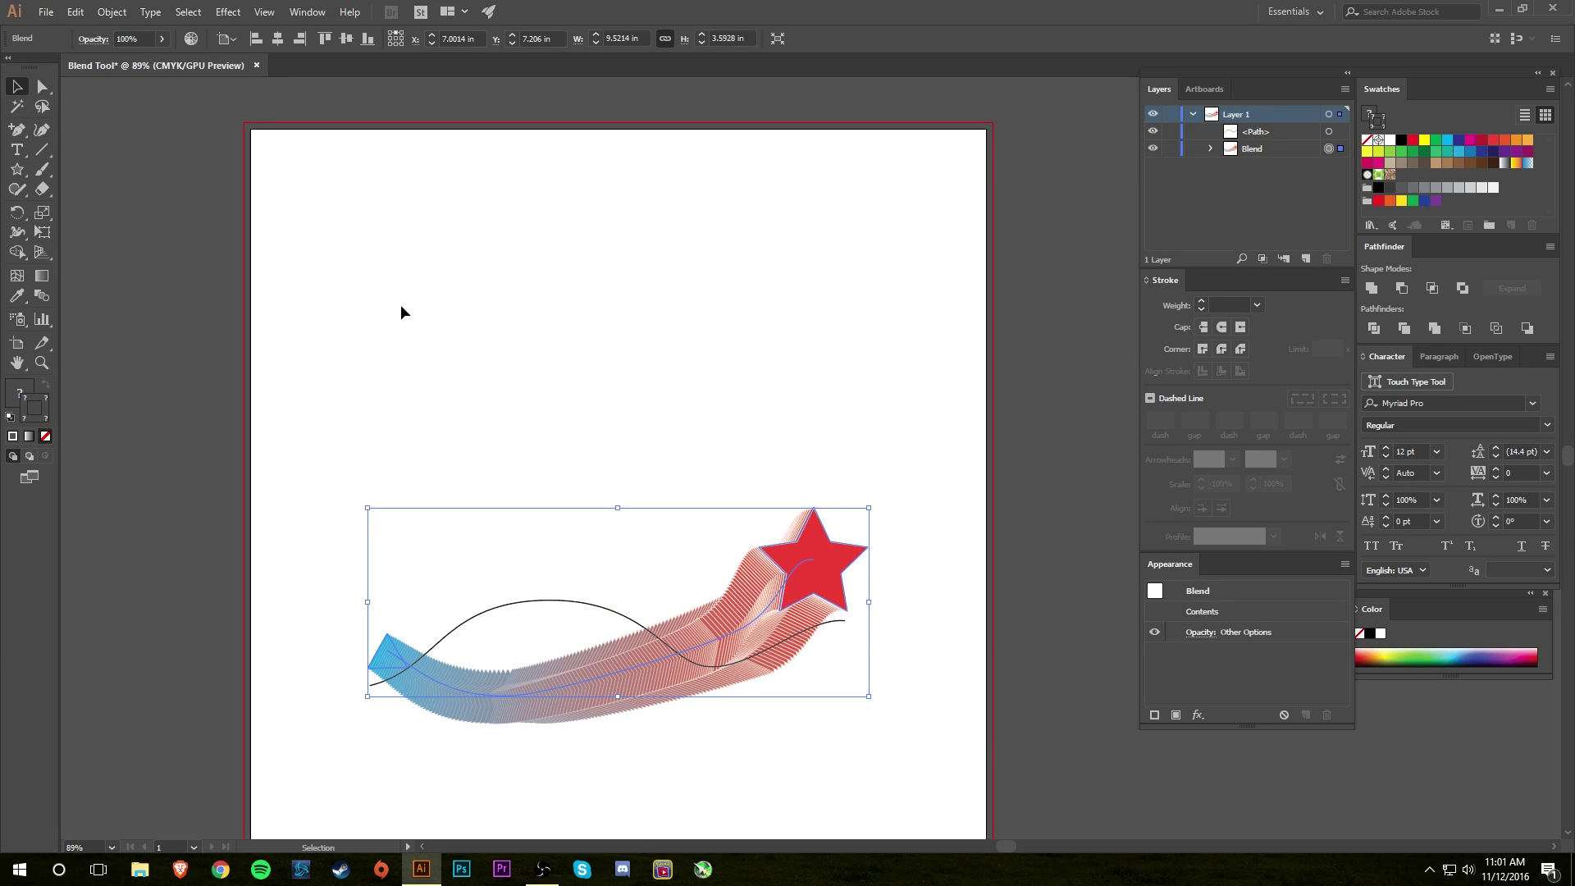
pyautogui.press('a')
pyautogui.press('v')
pyautogui.hotkey('ctrl', 'z')
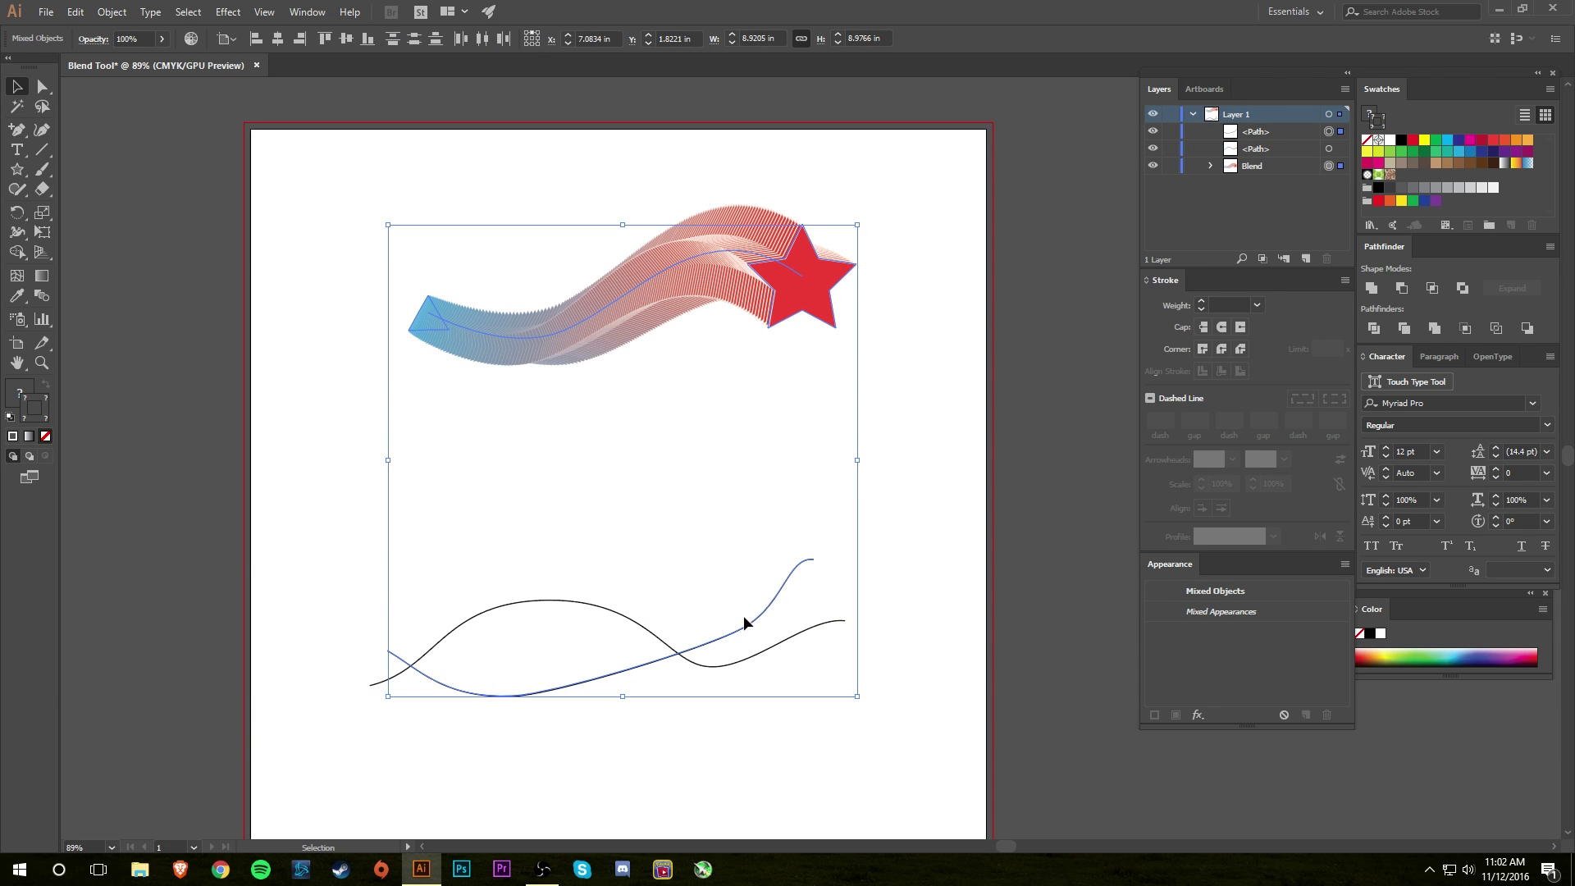
# Step: Move the star ribbon blend higher up the page
pyautogui.click(643, 503)
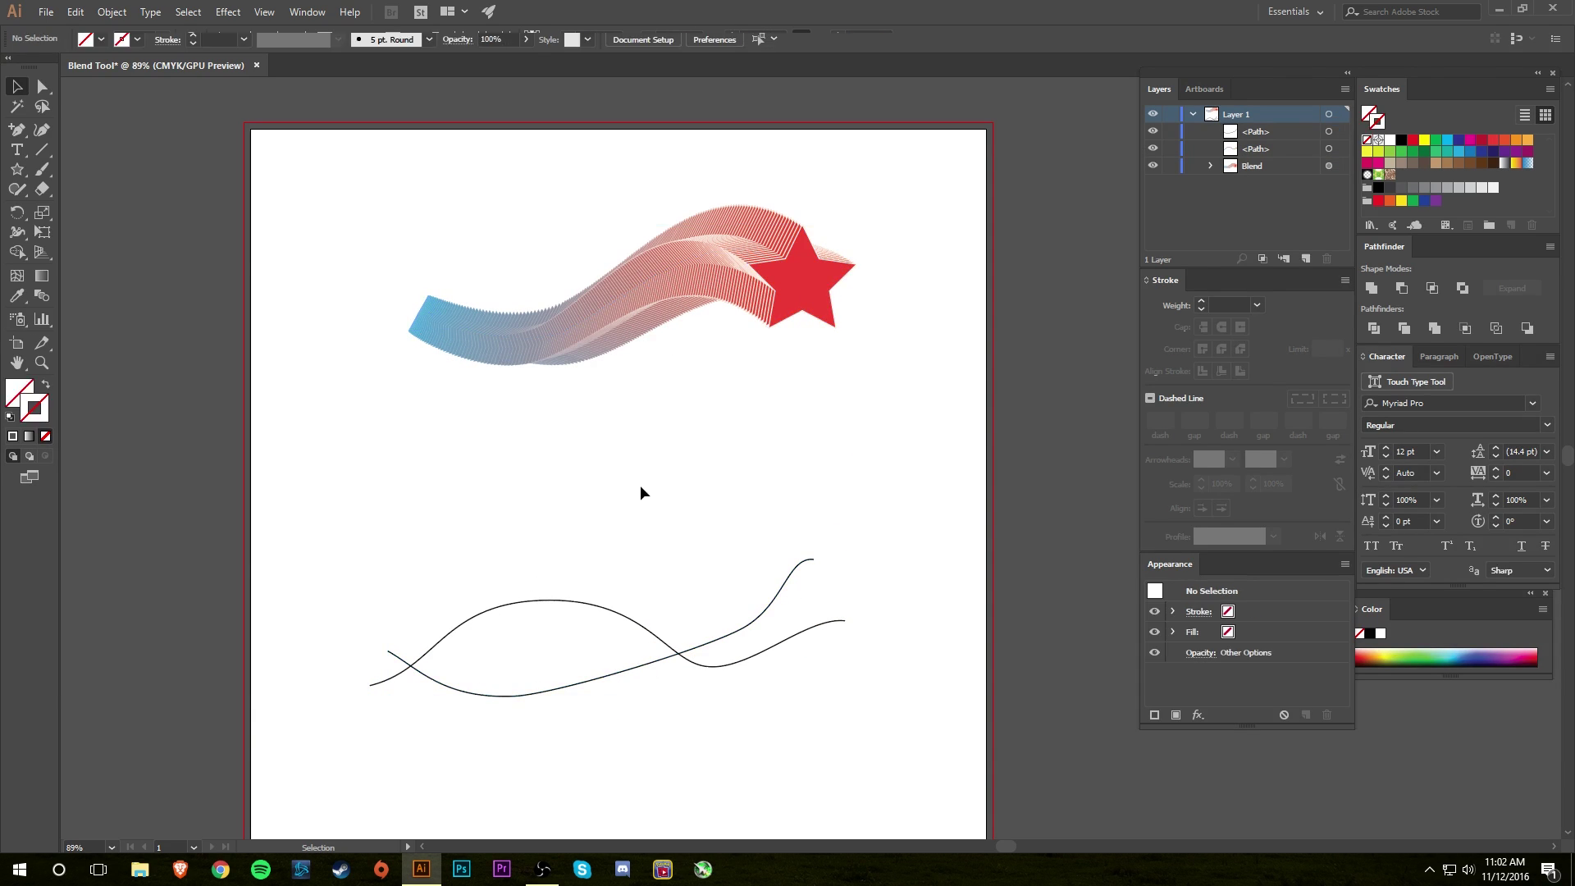
pyautogui.click(661, 308)
pyautogui.moveTo(661, 308); pyautogui.dragTo(635, 227)
pyautogui.click(692, 485)
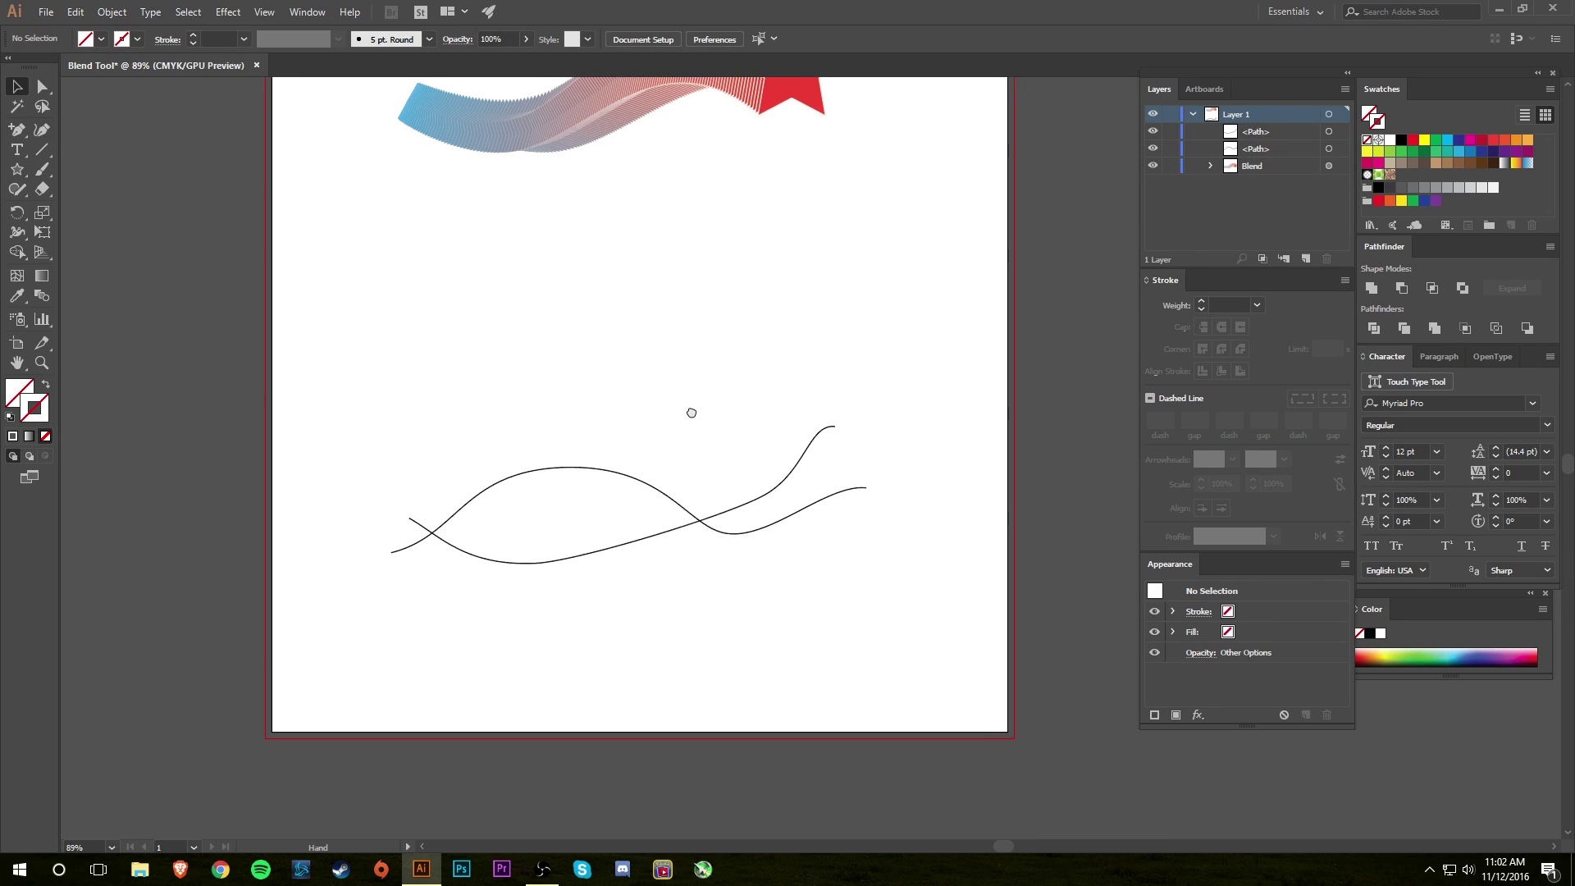
# Step: Blend the two wavy curves together and bring up Blend Options
pyautogui.scroll(-3, 693, 485)
pyautogui.moveTo(622, 441); pyautogui.dragTo(765, 592)
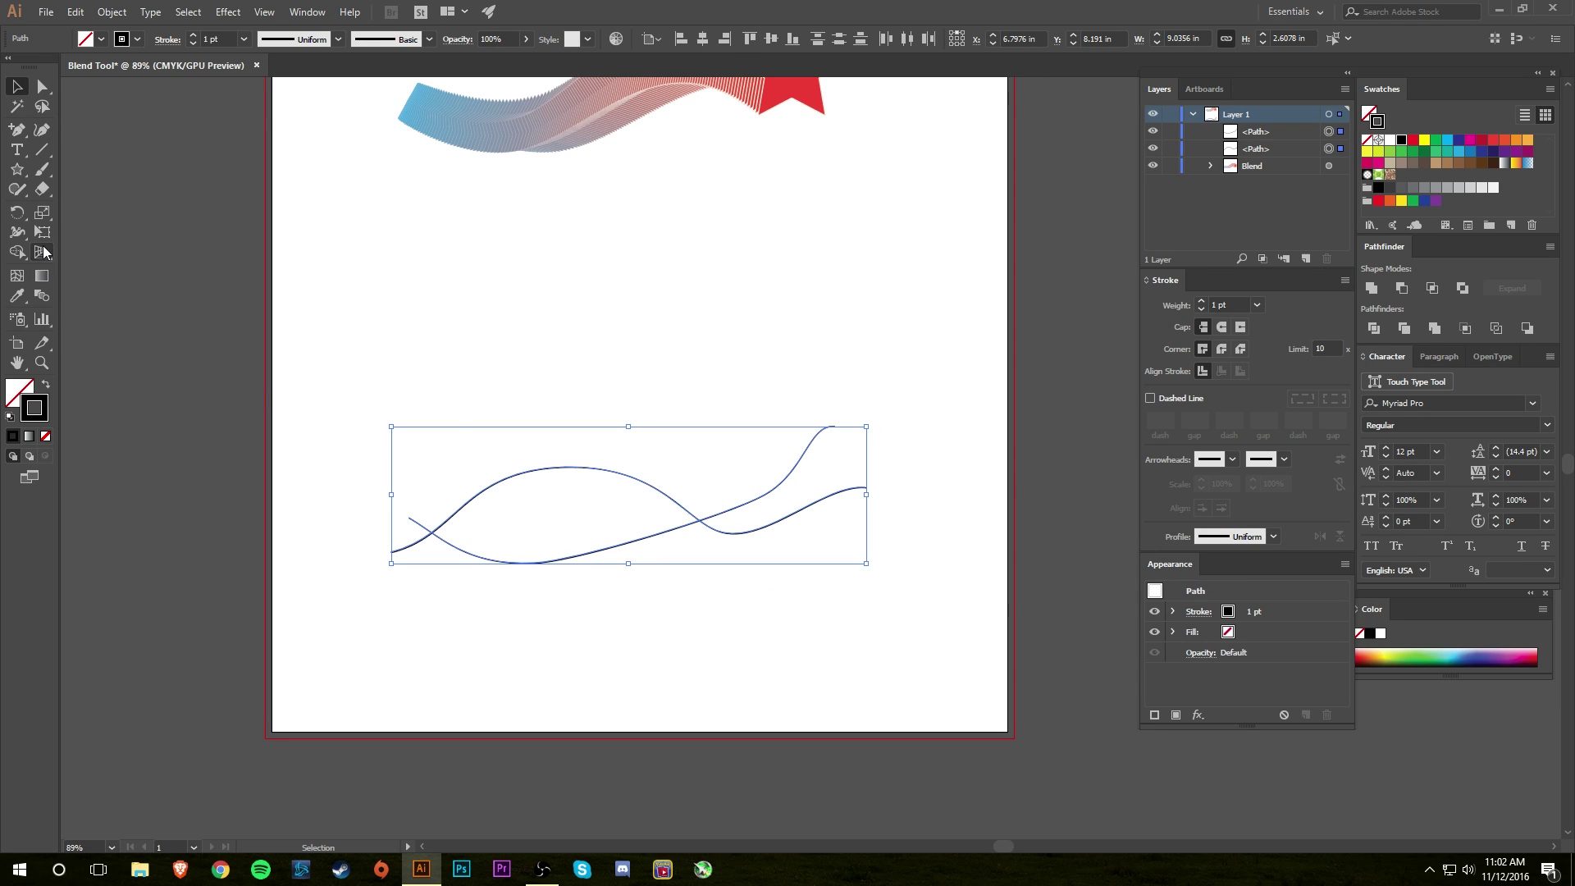
pyautogui.click(42, 295)
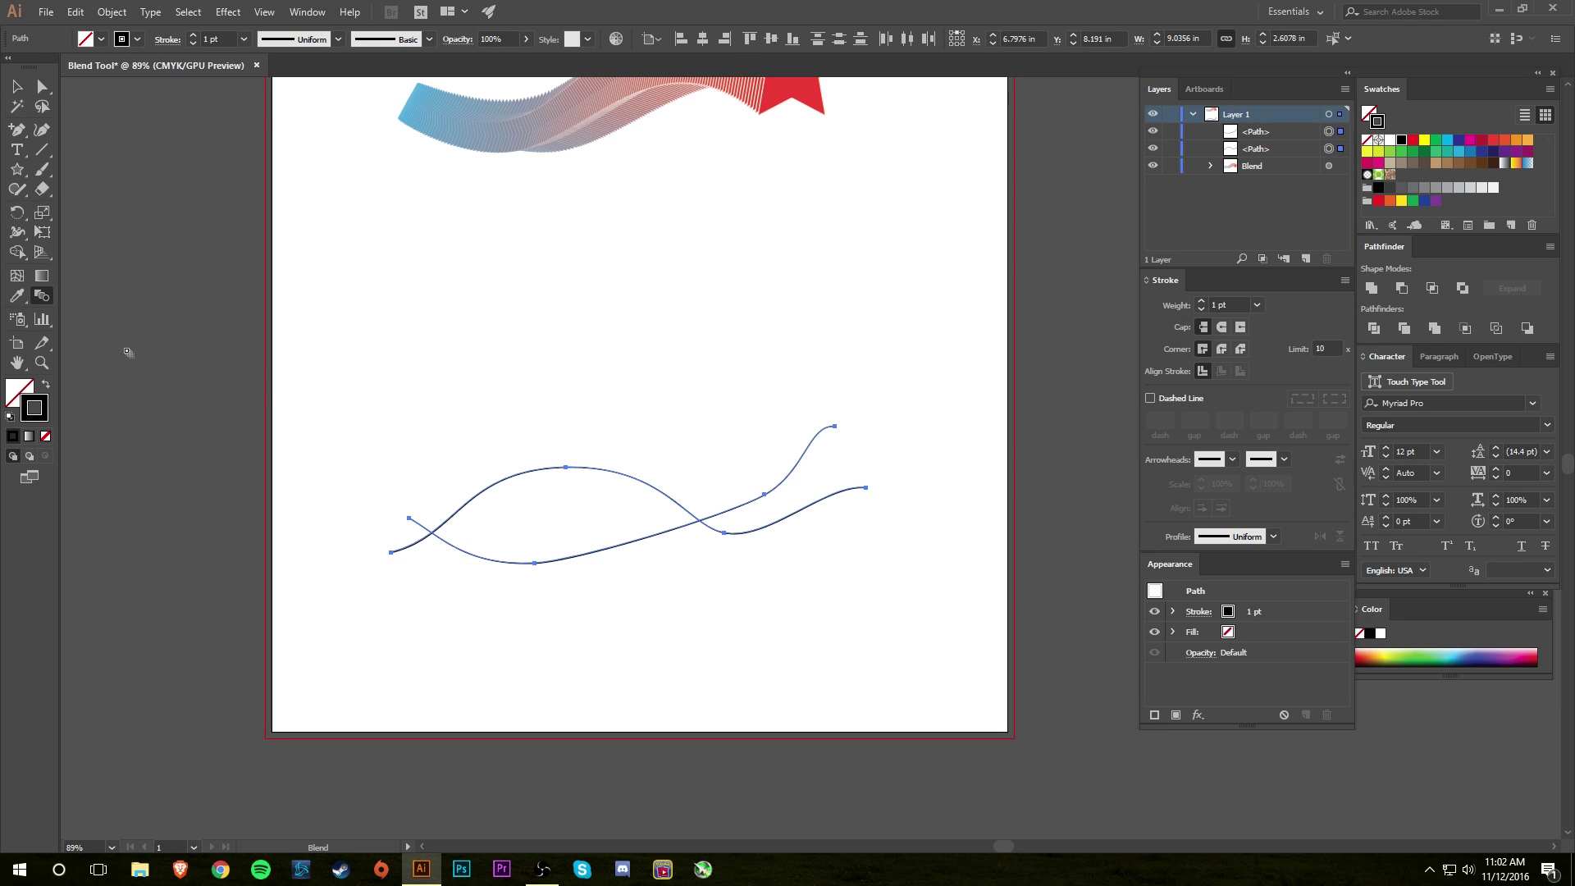
pyautogui.click(666, 532)
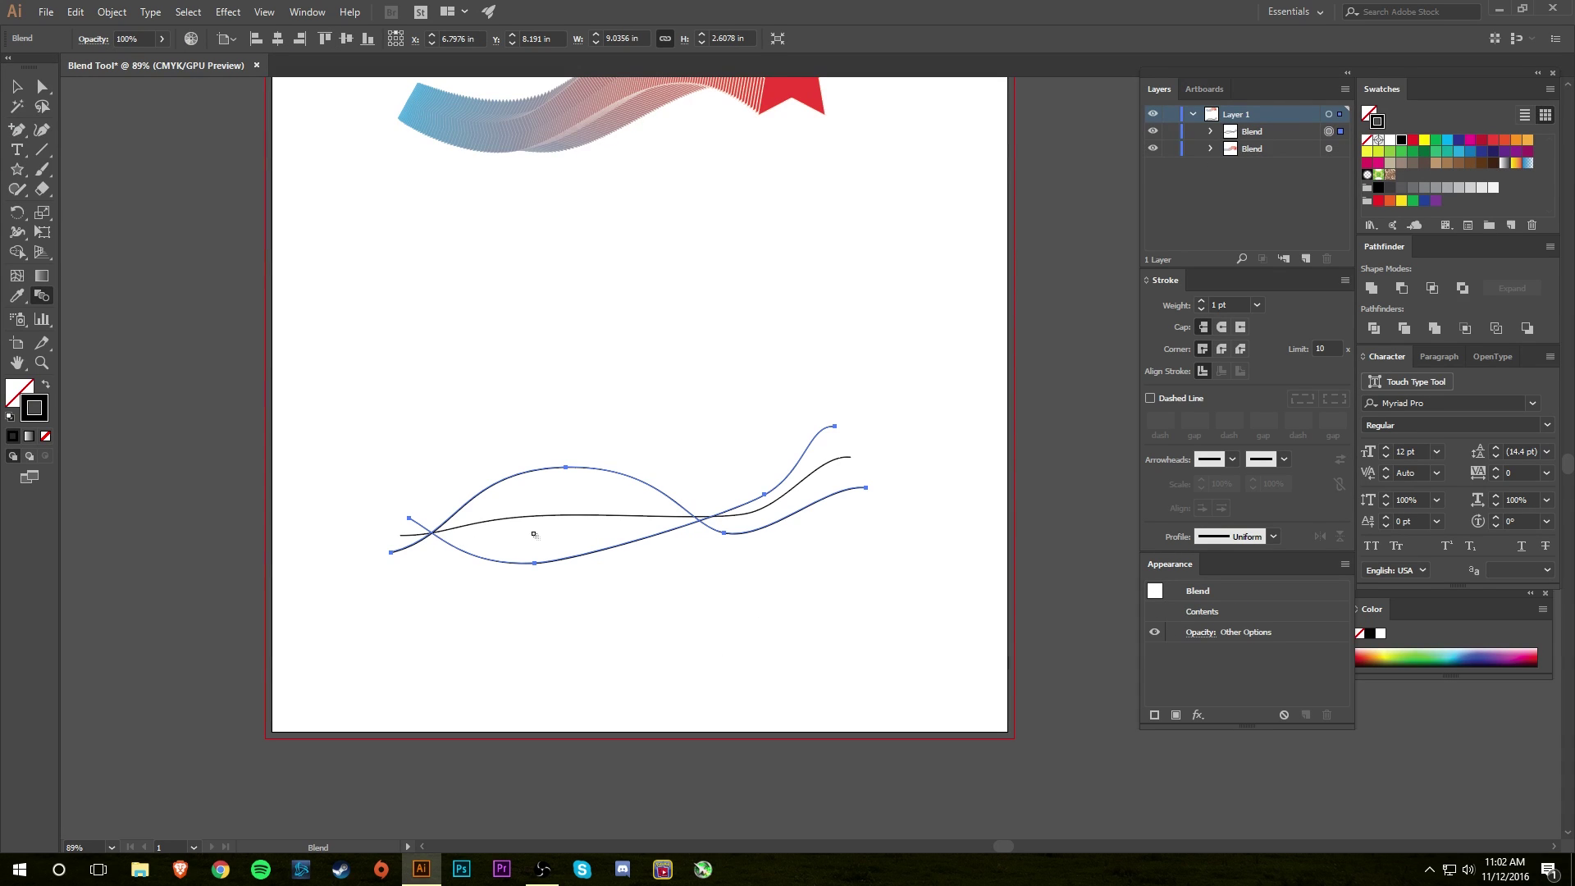
pyautogui.doubleClick(42, 295)
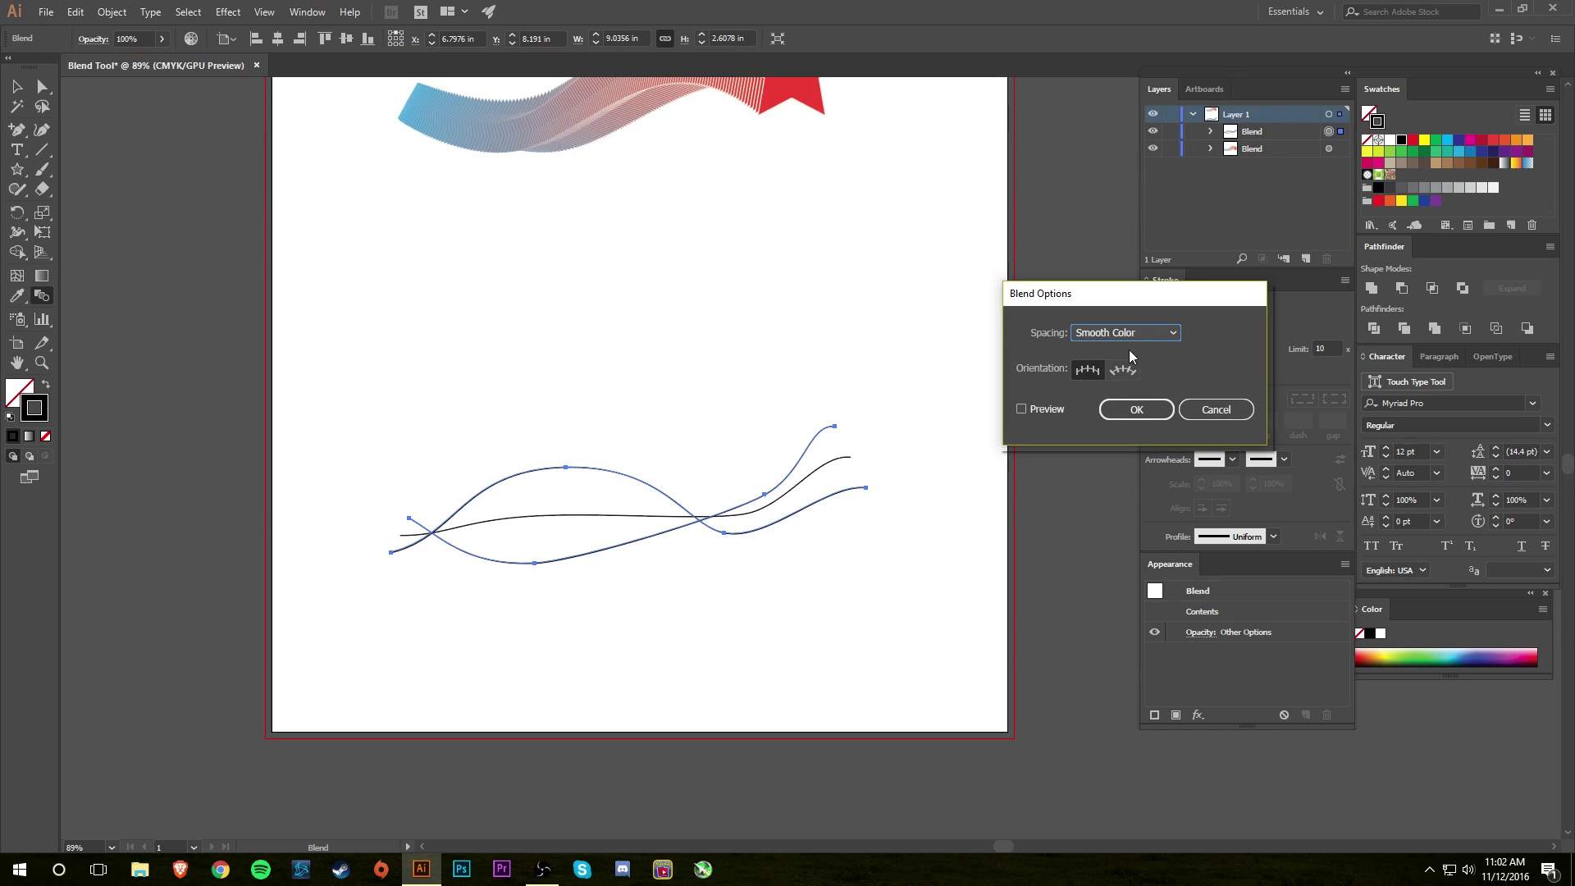
# Step: Give the wavy-curve blend 10 specified steps with preview, confirm, then deselect it
pyautogui.click(1145, 332)
pyautogui.click(1158, 369)
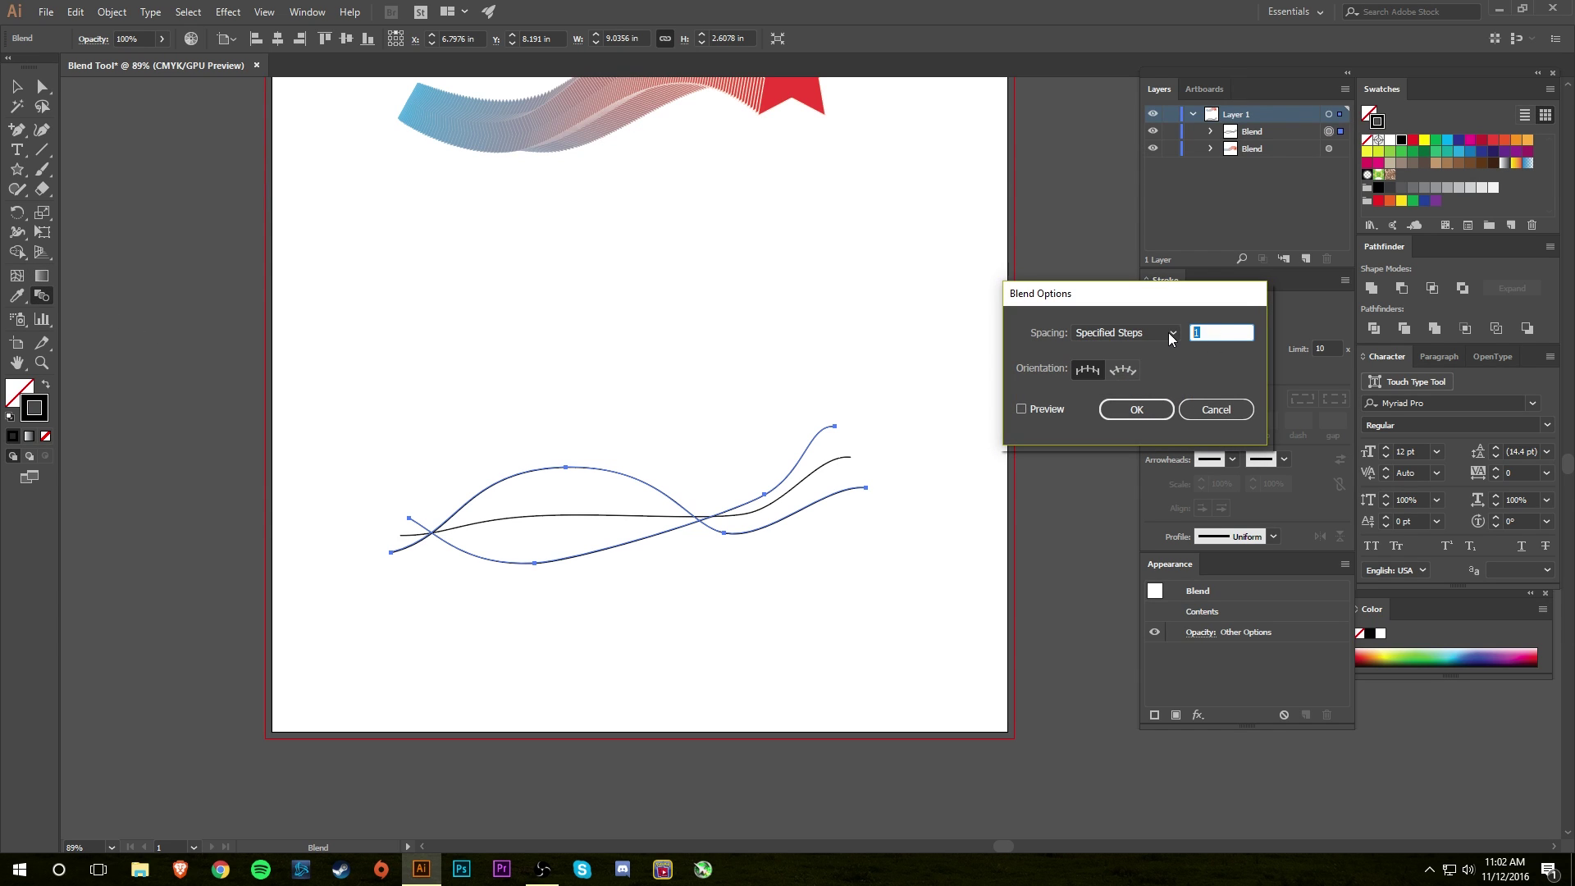
pyautogui.write('10')
pyautogui.click(1021, 408)
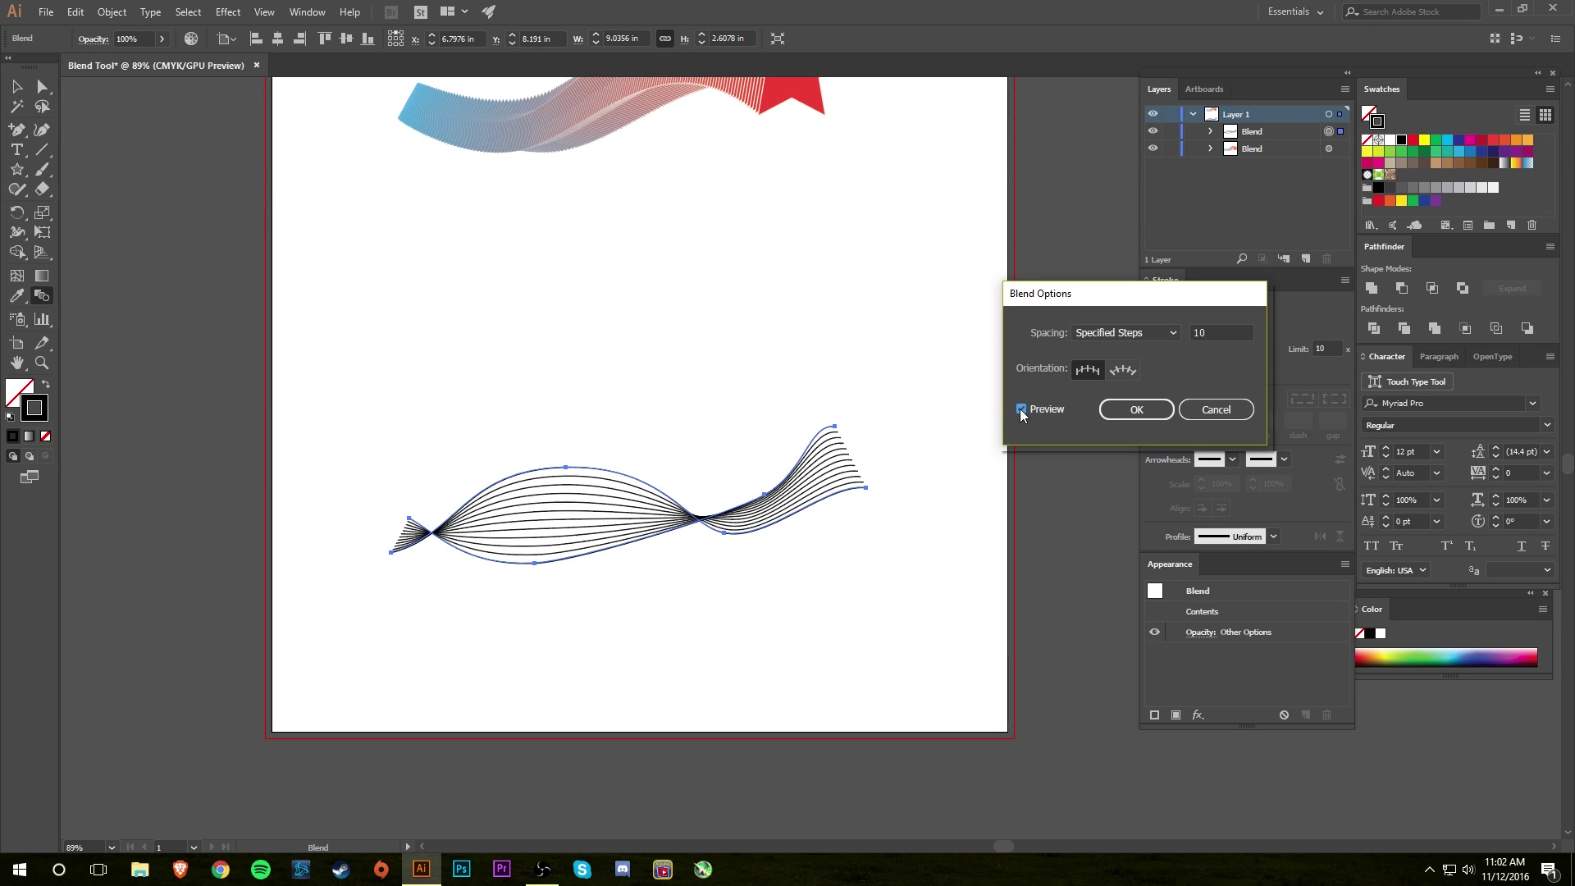
pyautogui.click(1135, 412)
pyautogui.click(16, 86)
pyautogui.click(672, 616)
pyautogui.click(626, 519)
pyautogui.click(688, 604)
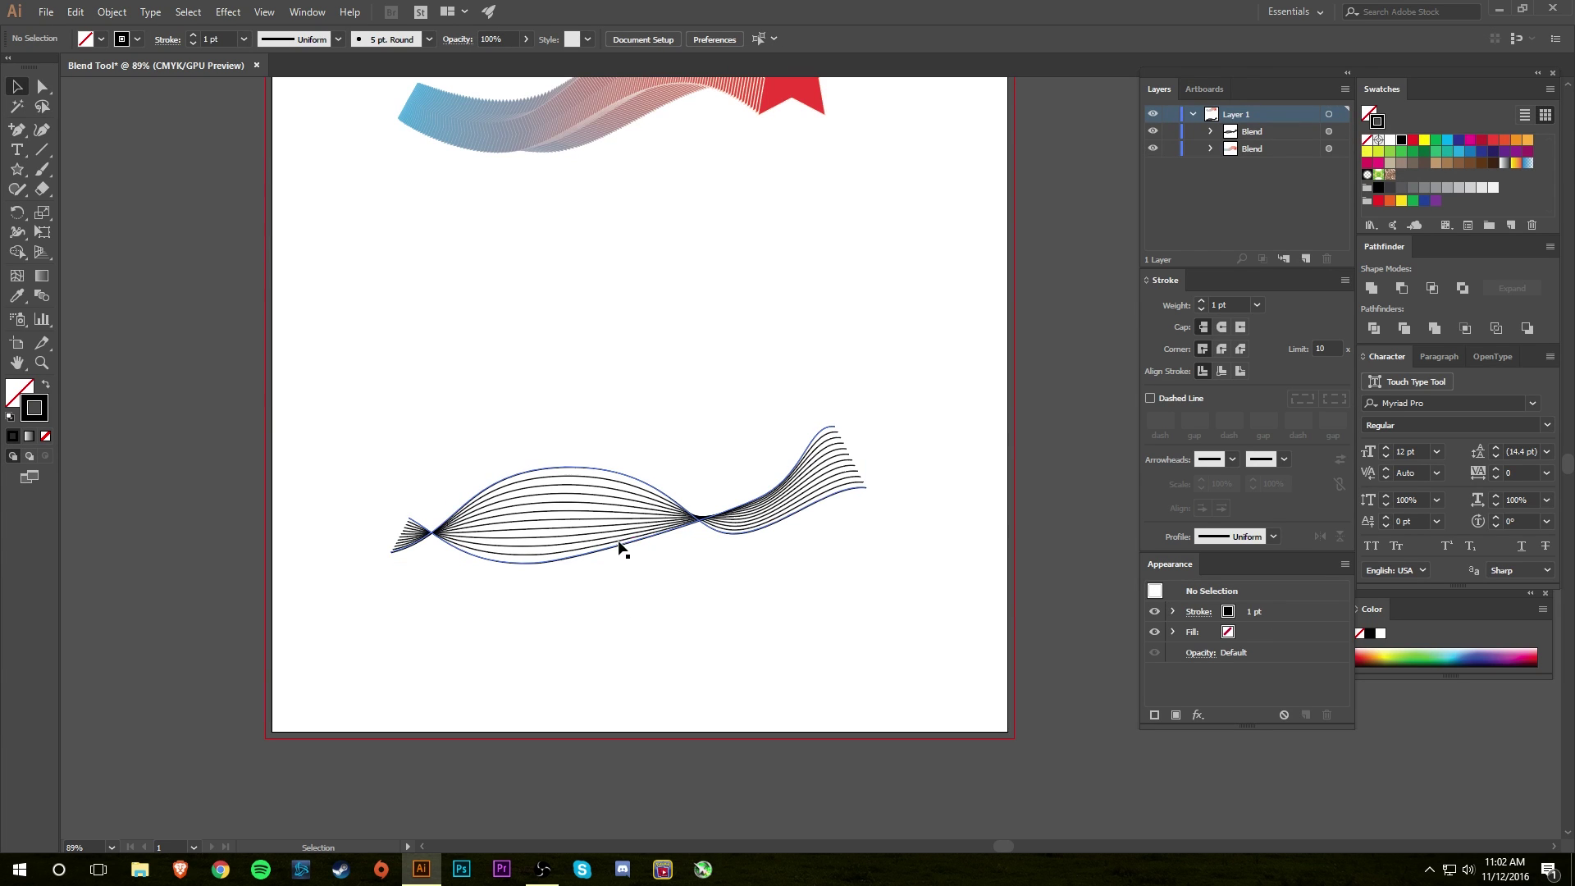
# Step: Reshape the blend's outer curve by raising its top-right end and nudging its middle anchor
pyautogui.press('a')
pyautogui.click(697, 523)
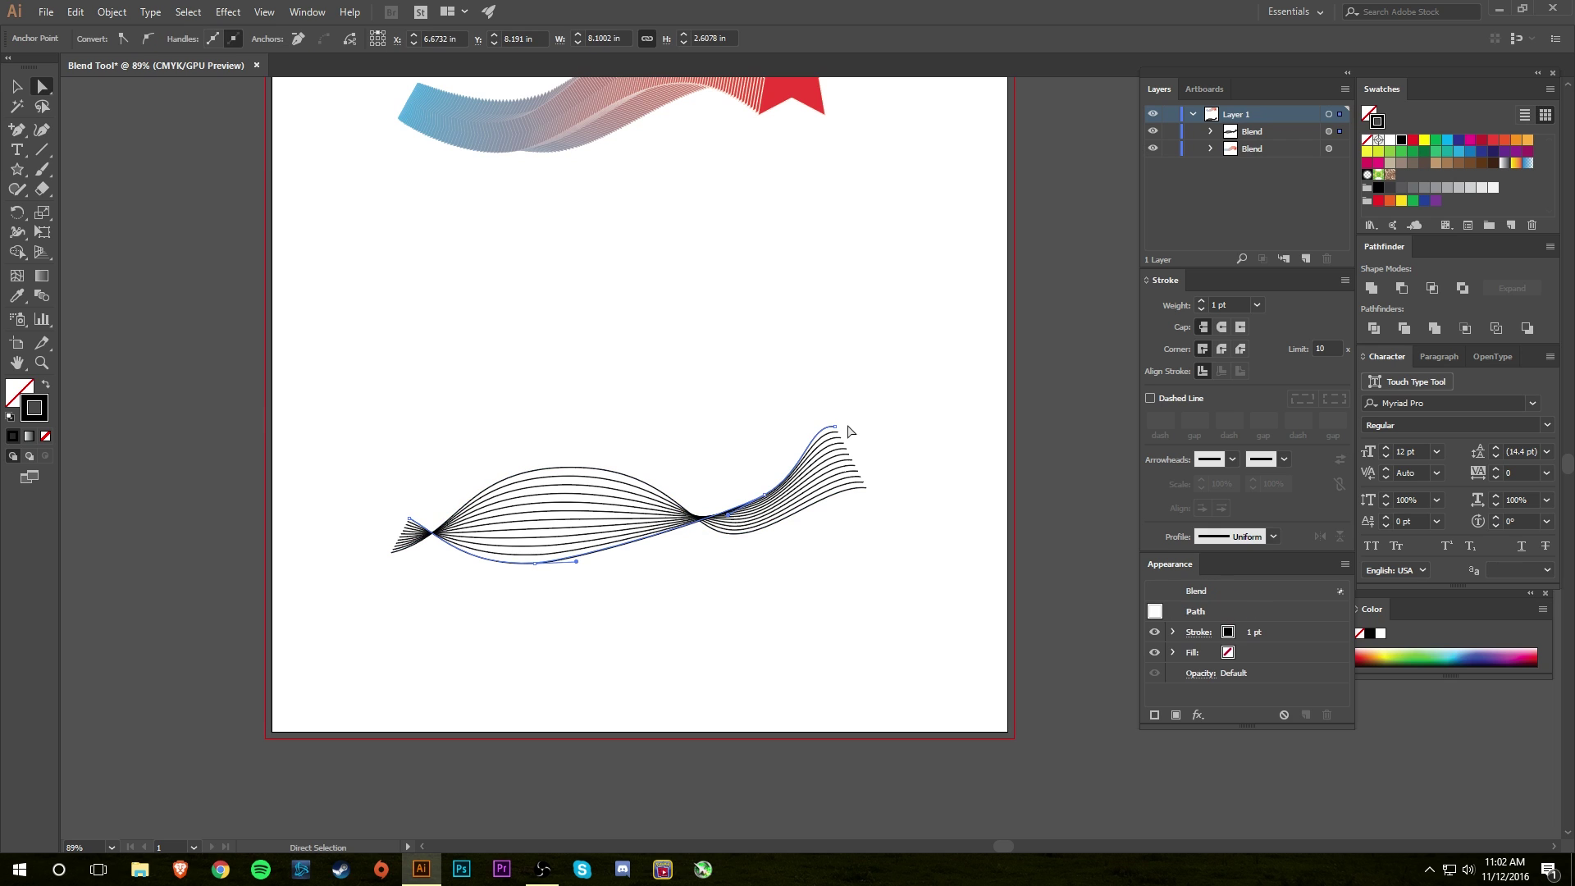
pyautogui.moveTo(835, 427)
pyautogui.mouseDown()
pyautogui.moveTo(869, 368)
pyautogui.moveTo(845, 411)
pyautogui.mouseUp()
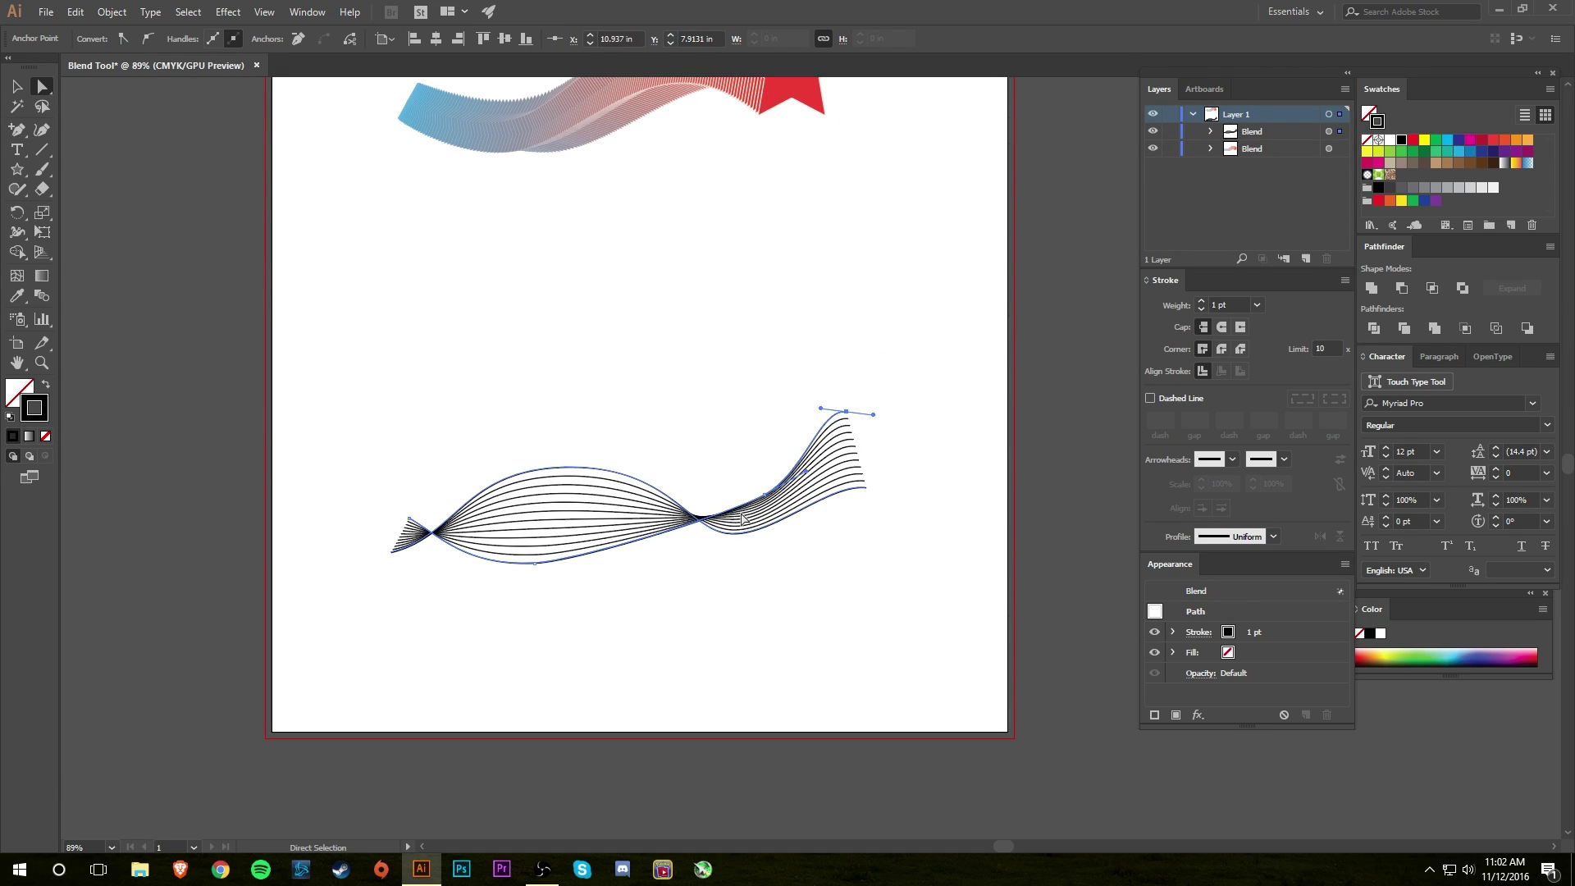
pyautogui.moveTo(765, 497); pyautogui.dragTo(745, 470)
pyautogui.click(659, 627)
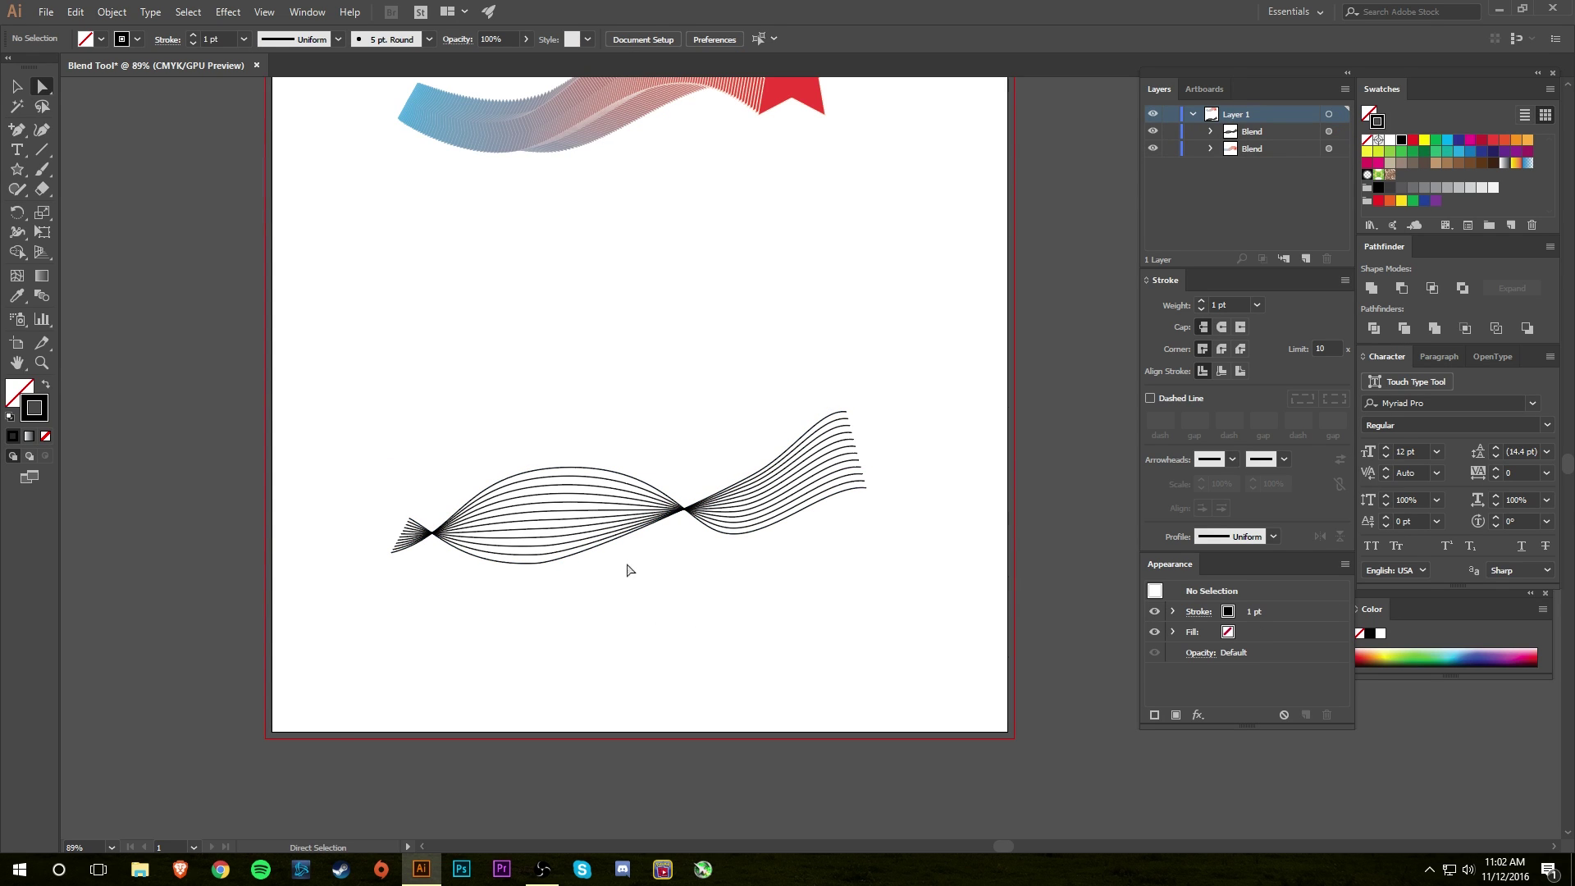
# Step: Stroke one outer curve red and the other yellow, then zoom in to 200%
pyautogui.click(634, 535)
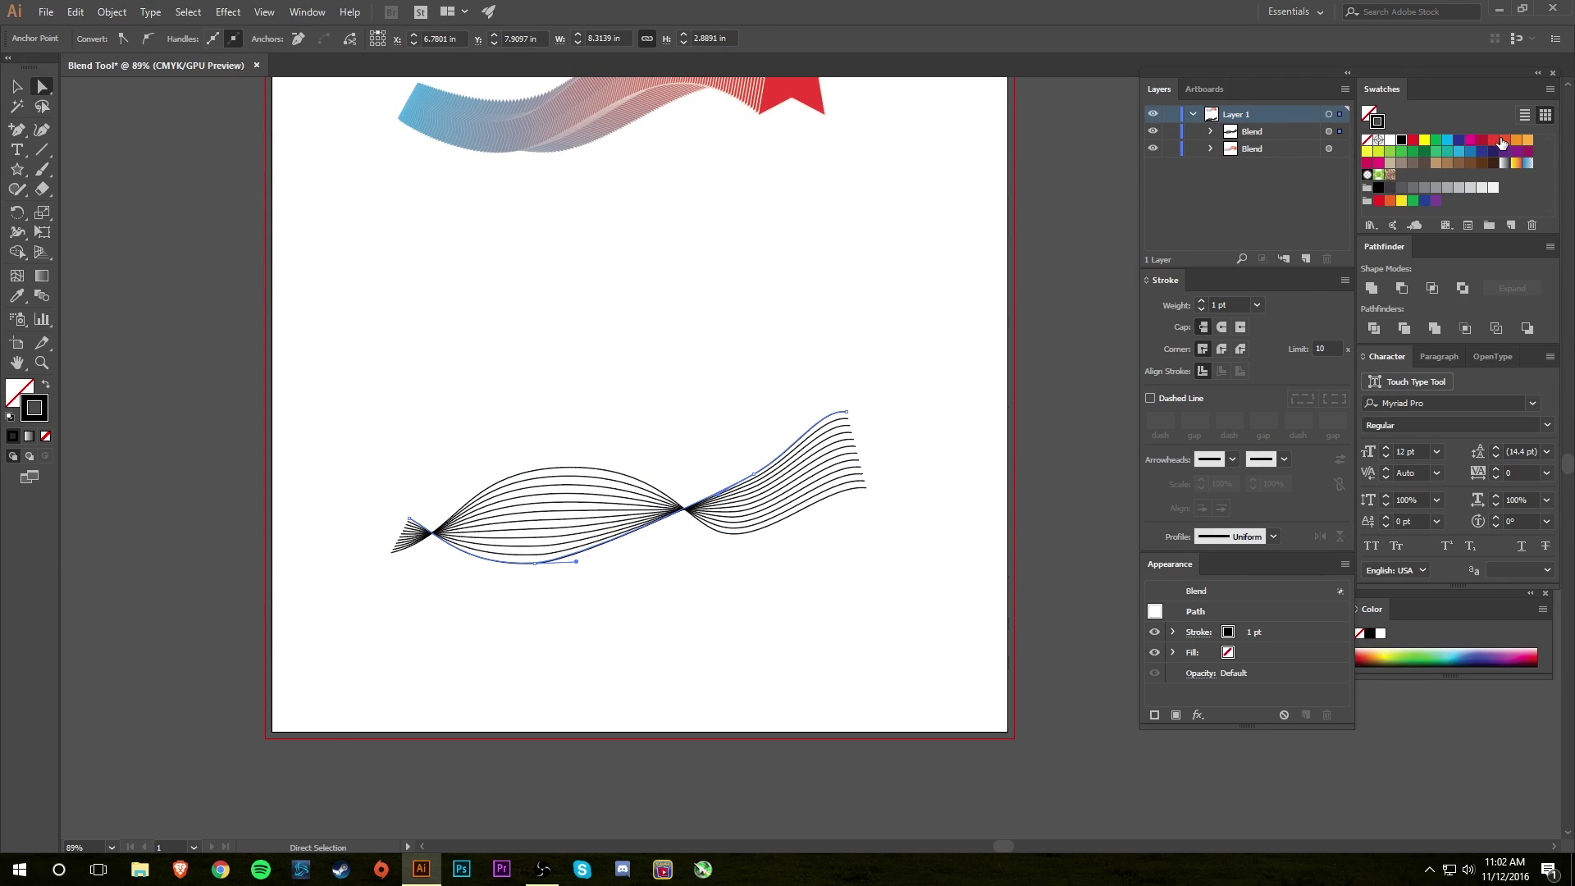
pyautogui.click(1498, 141)
pyautogui.click(779, 525)
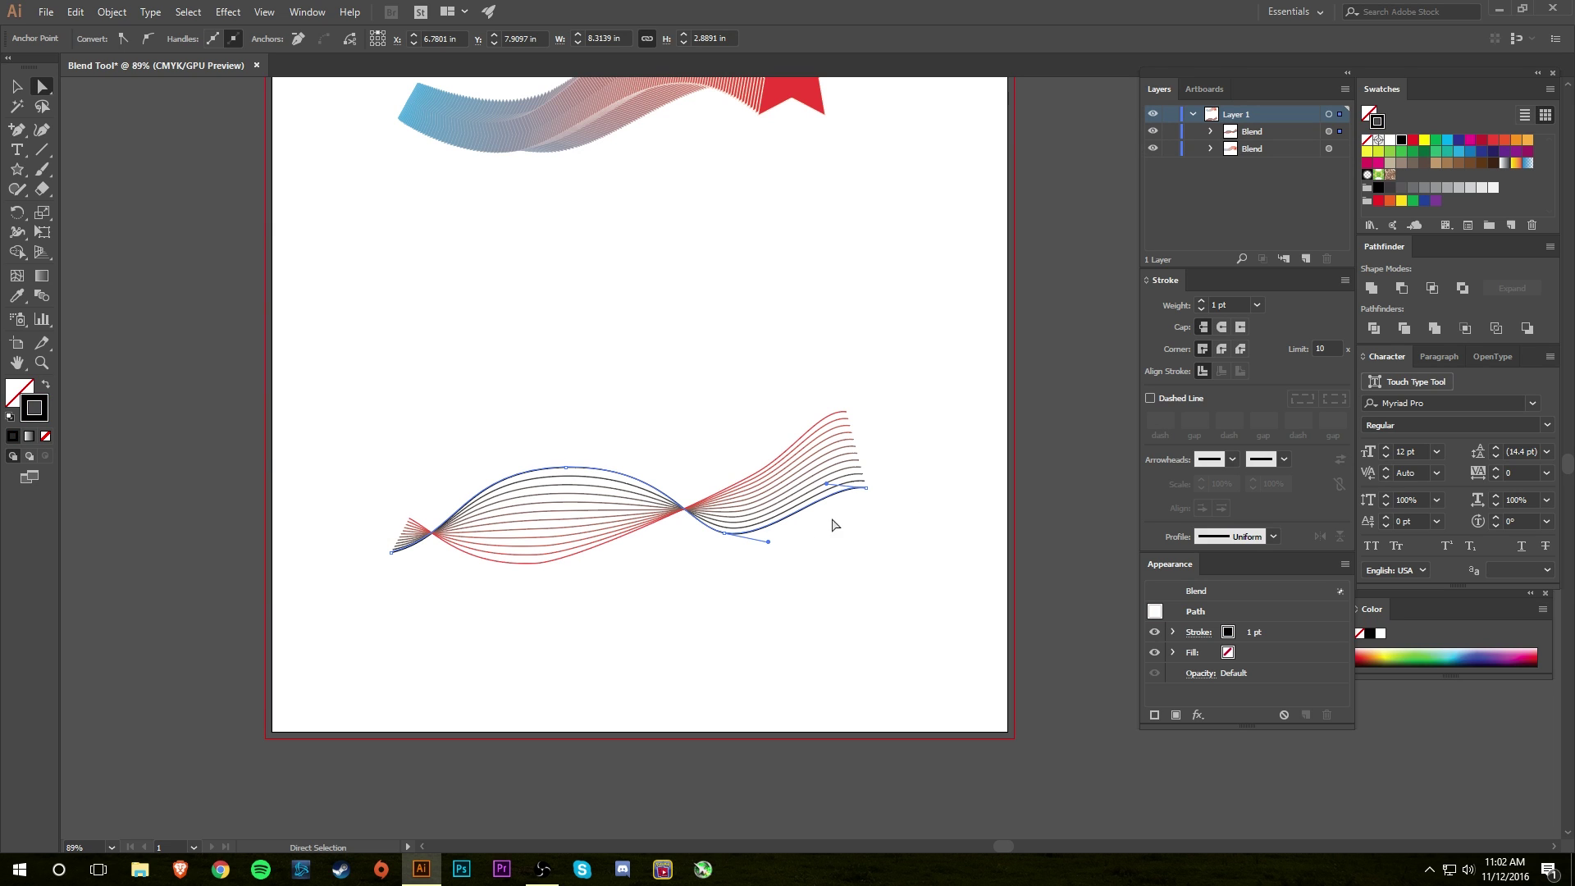
pyautogui.click(1402, 202)
pyautogui.click(1036, 516)
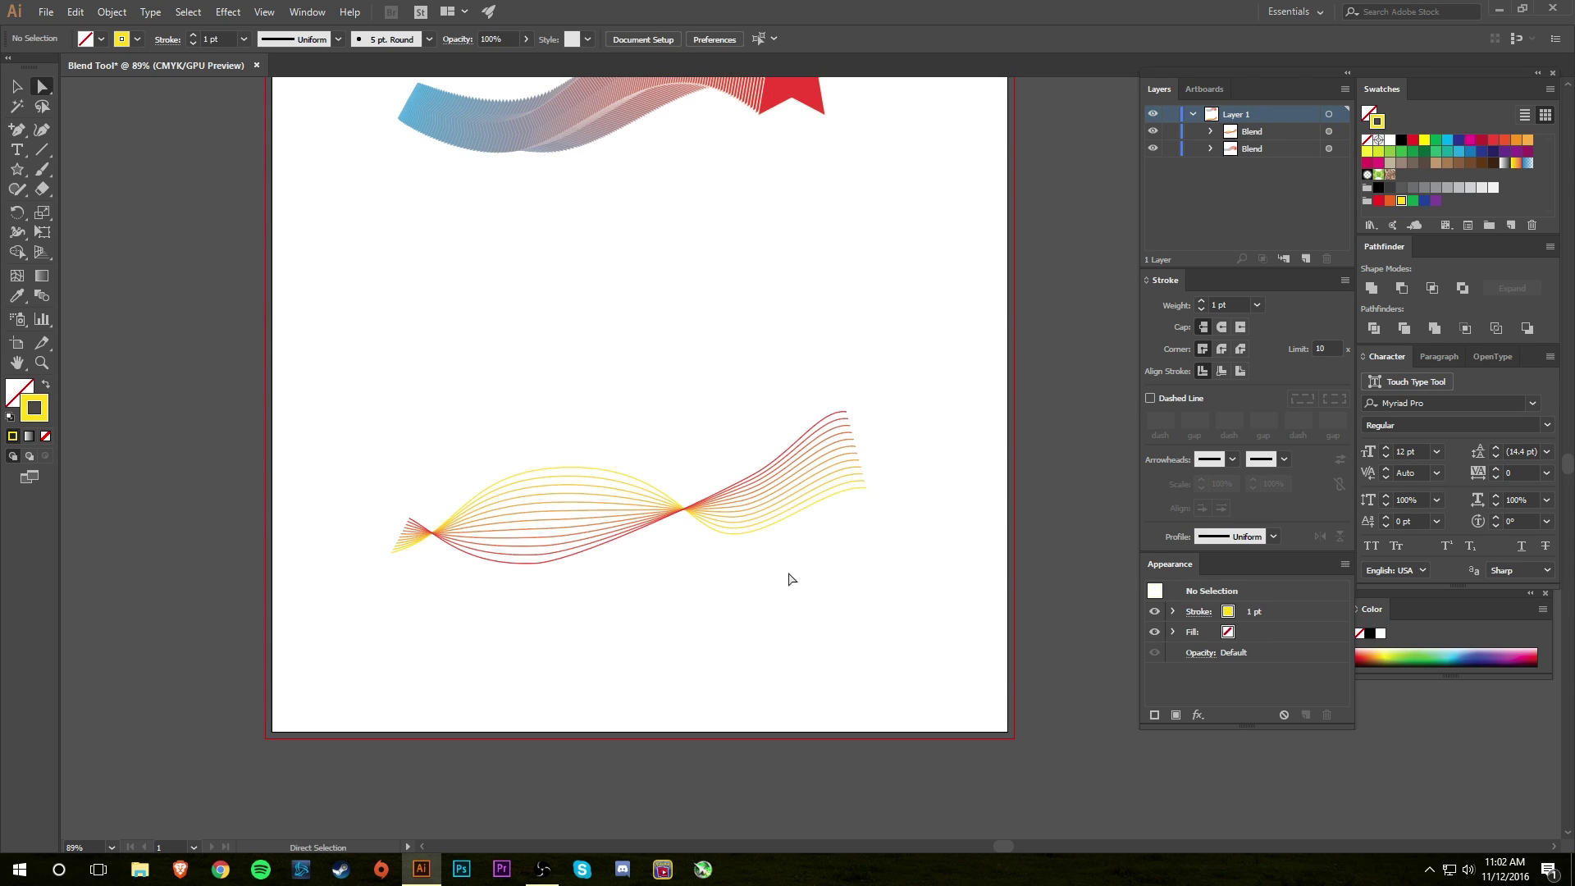
pyautogui.press('alt')
pyautogui.hotkey('ctrl', '+')
pyautogui.hotkey('ctrl', '+')
pyautogui.hotkey('ctrl', '+')
pyautogui.moveTo(483, 701); pyautogui.dragTo(636, 641)
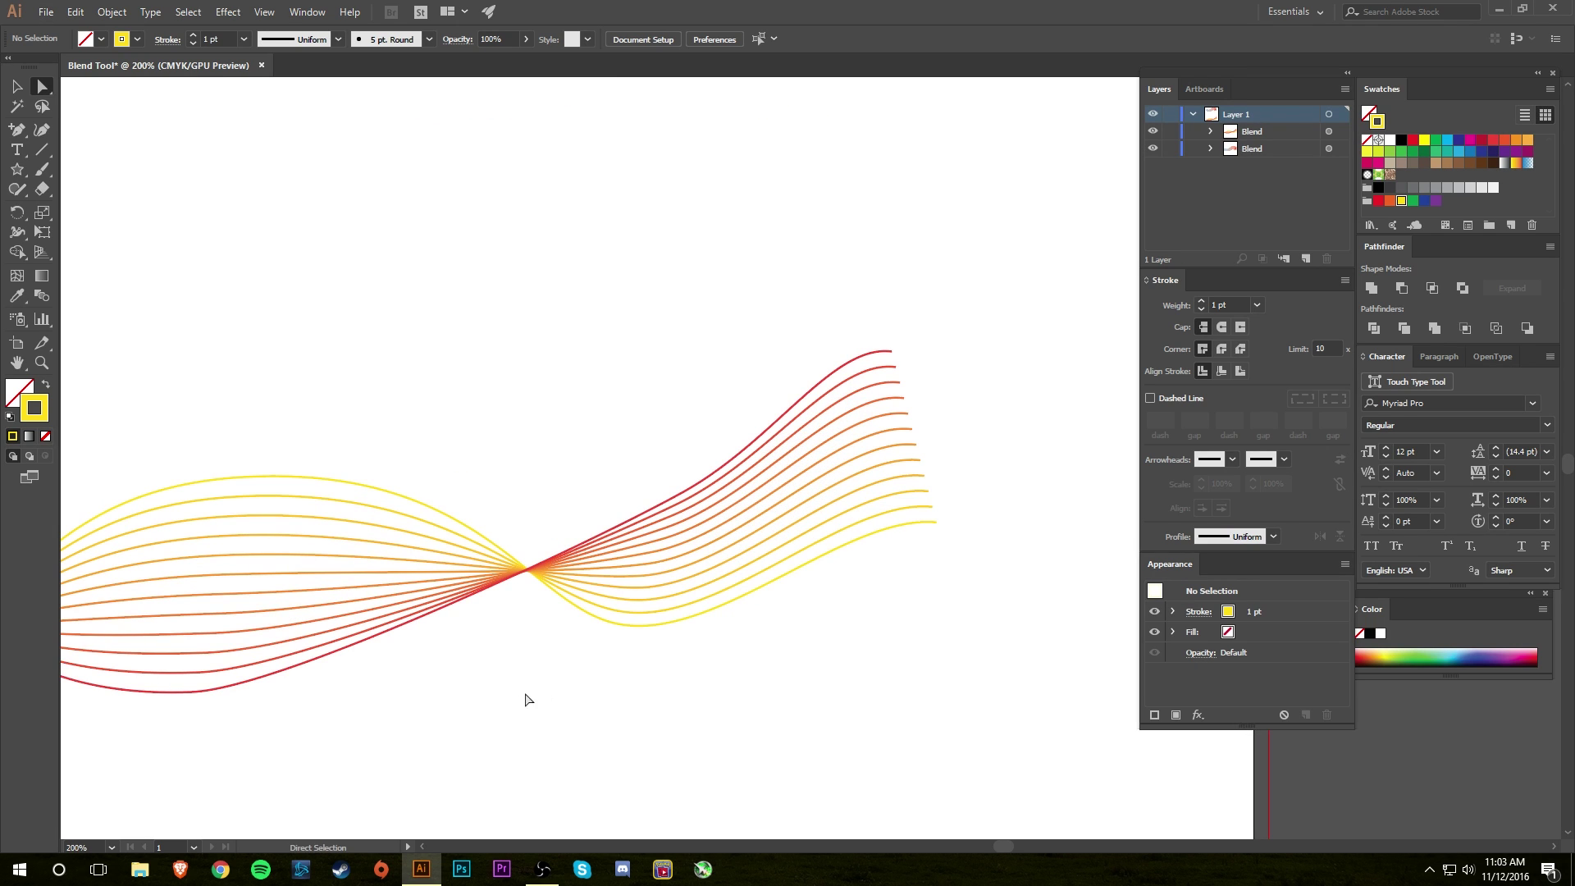
pyautogui.hscroll(-3, 574, 681)
pyautogui.scroll(-1, 574, 680)
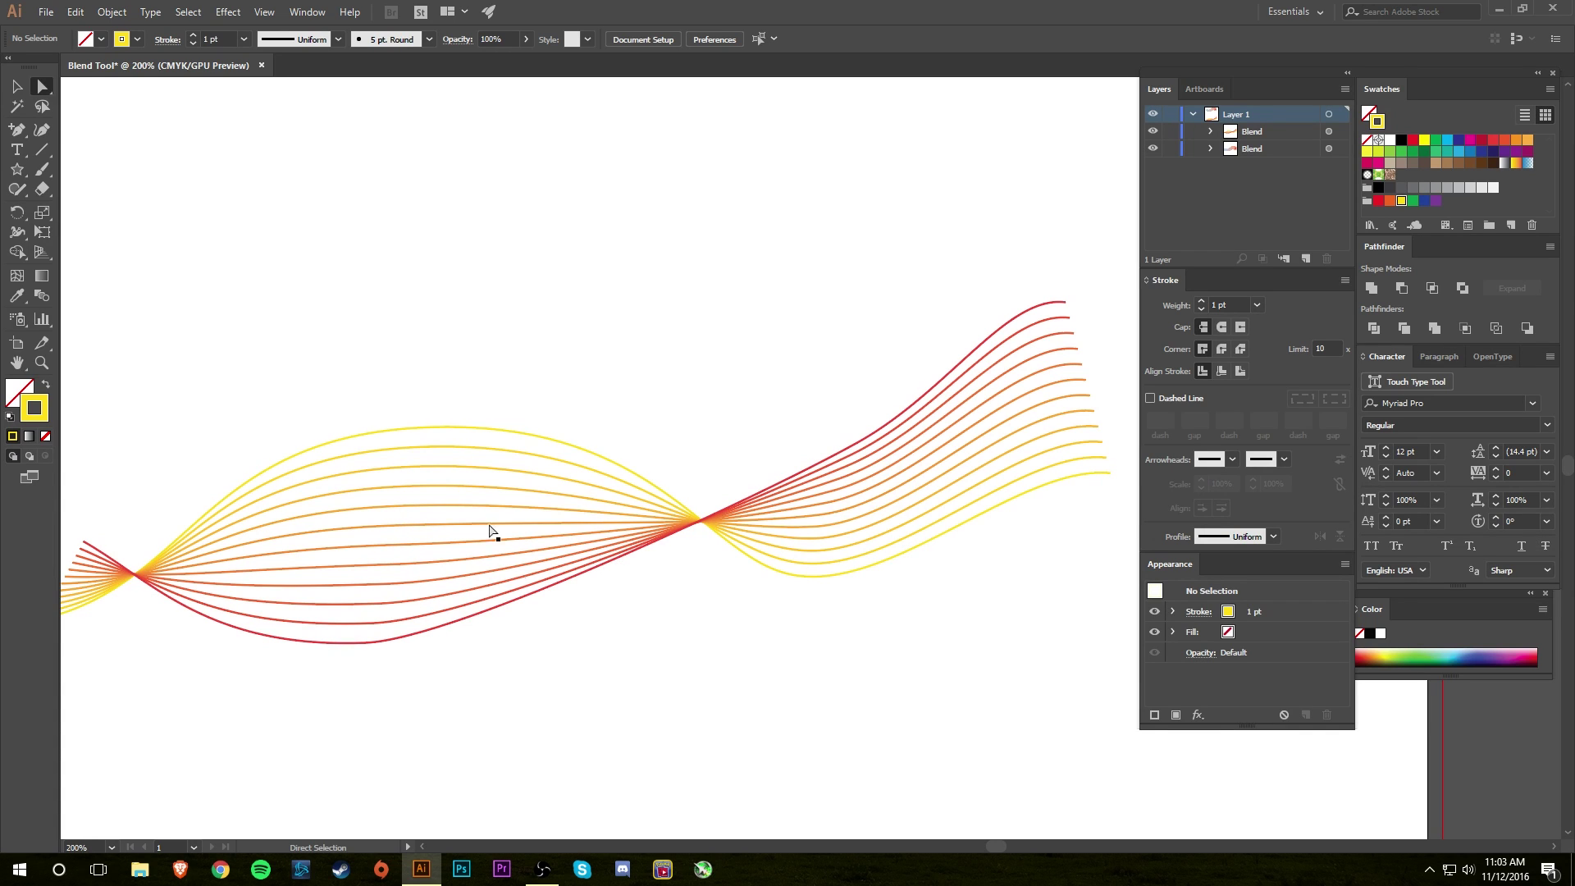
pyautogui.click(20, 88)
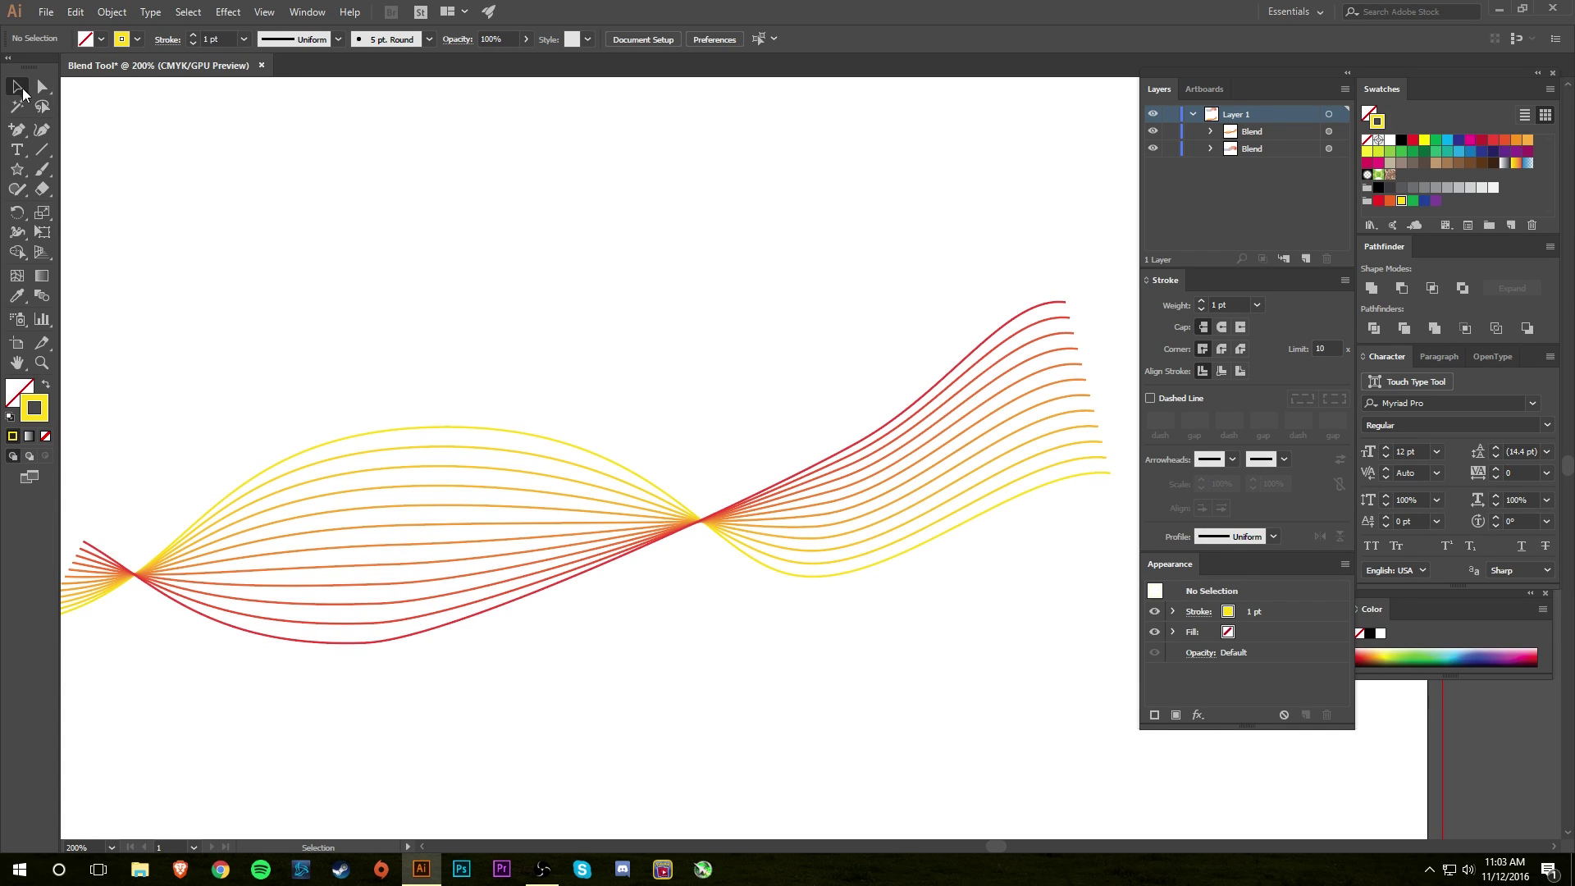
# Step: Expand the yellow-red line blend and its strokes, then undo the expansion
pyautogui.click(526, 535)
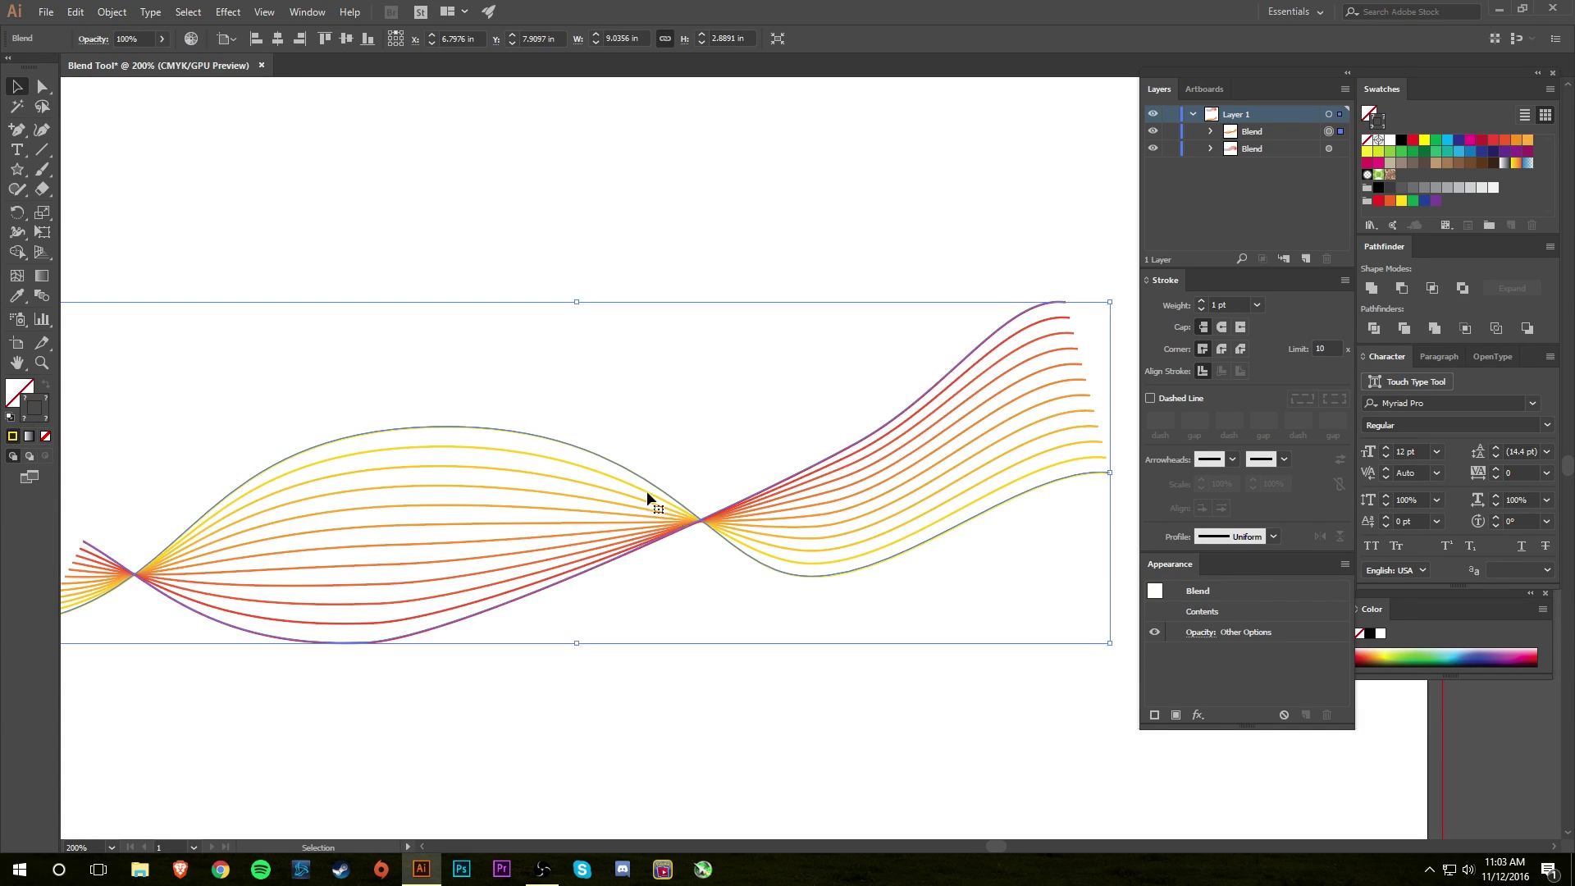
pyautogui.click(123, 13)
pyautogui.click(131, 187)
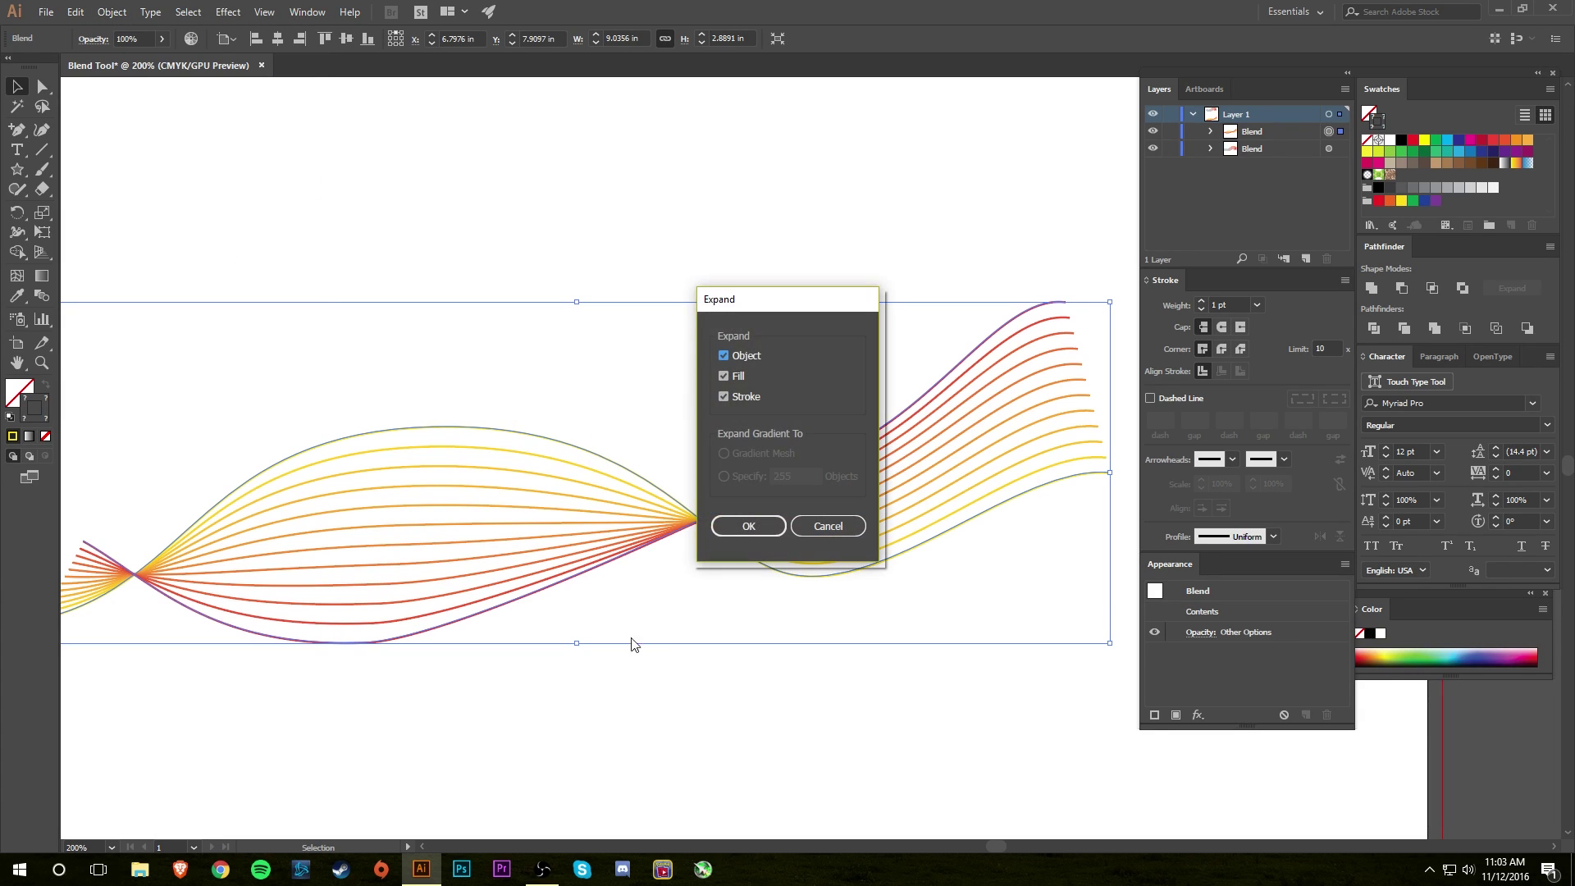
pyautogui.click(748, 525)
pyautogui.click(605, 718)
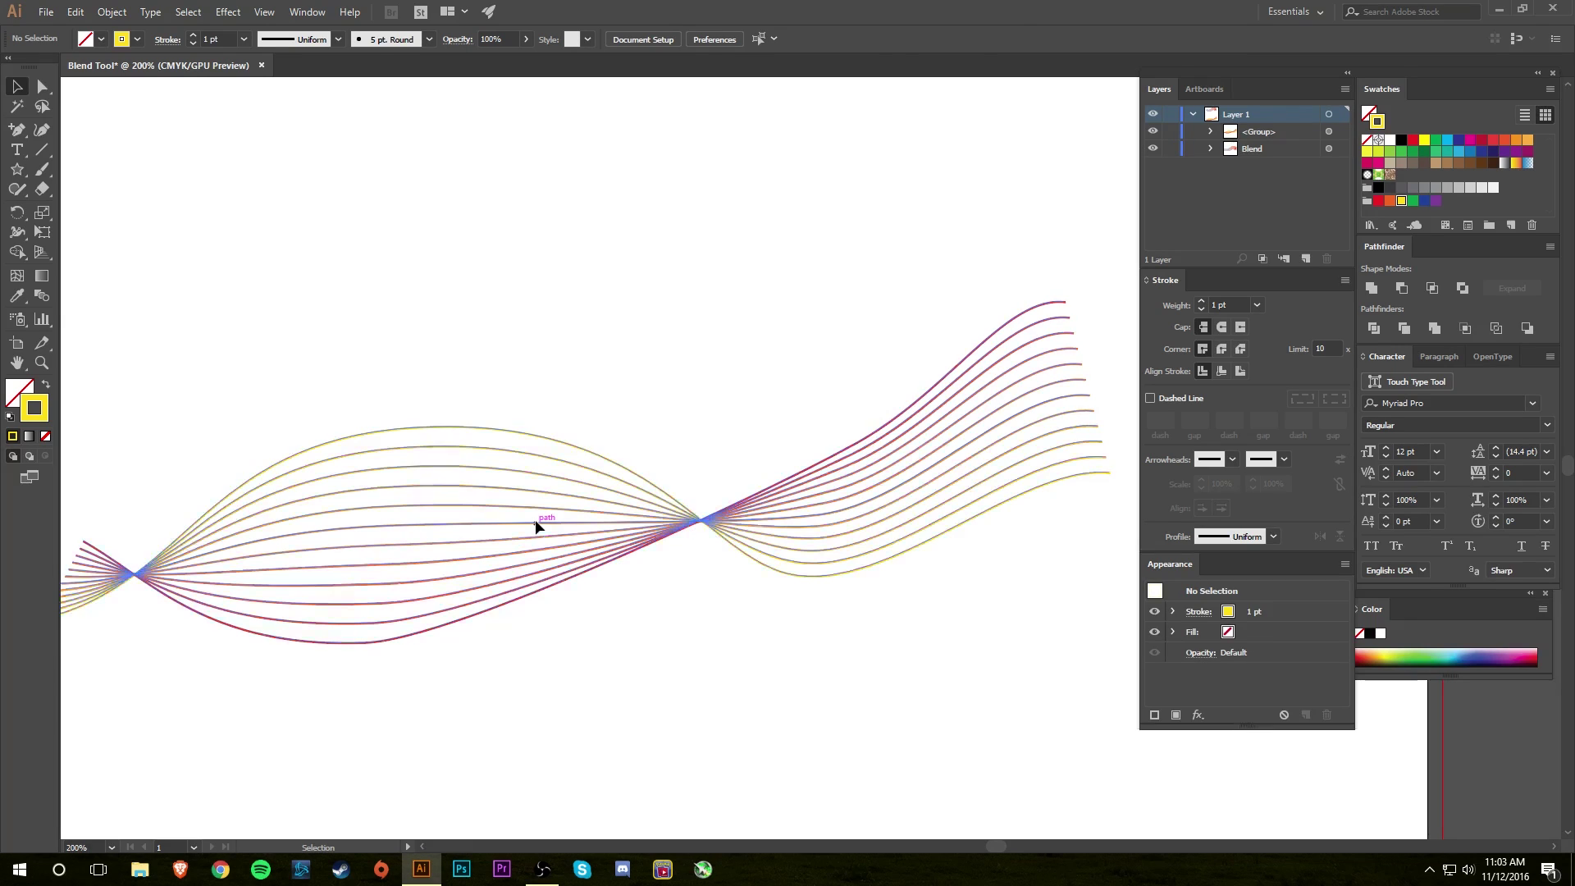
pyautogui.click(534, 526)
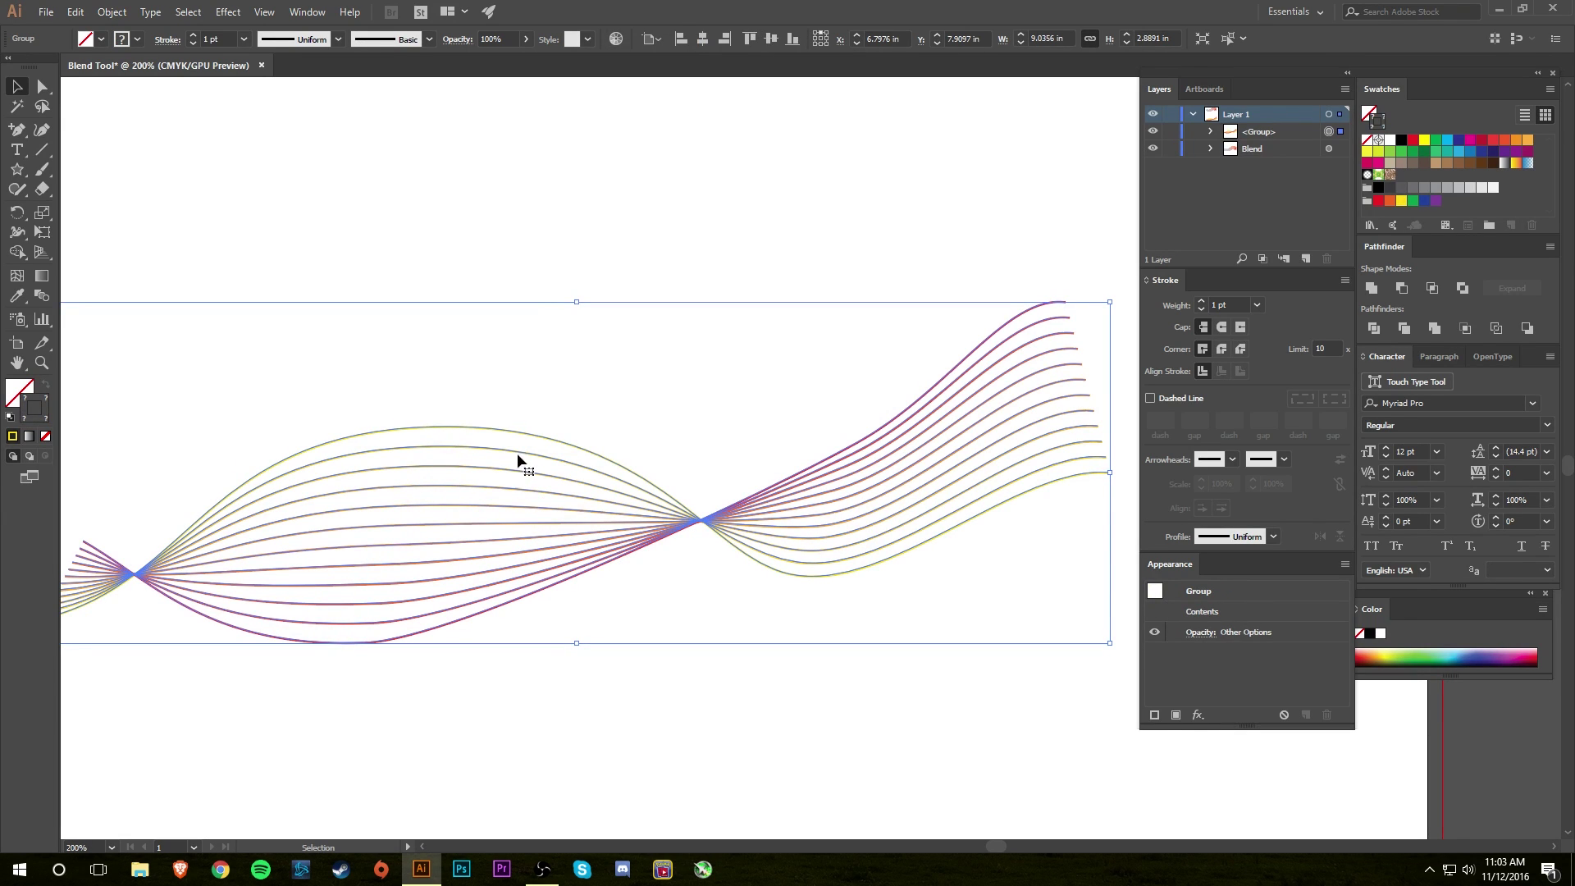
pyautogui.click(112, 11)
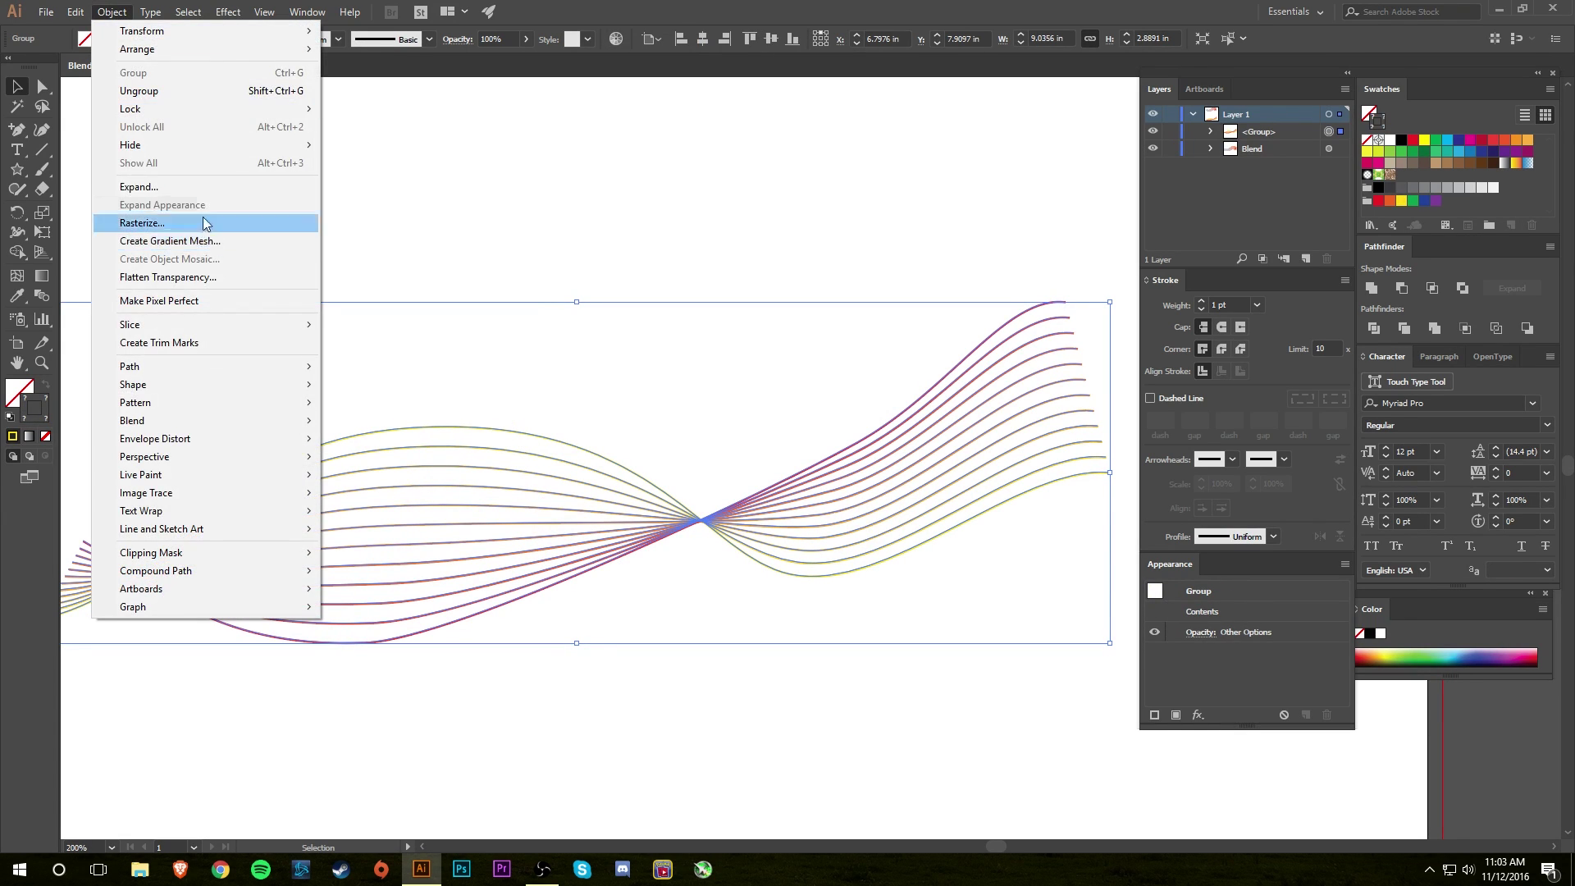
pyautogui.click(205, 186)
pyautogui.click(748, 526)
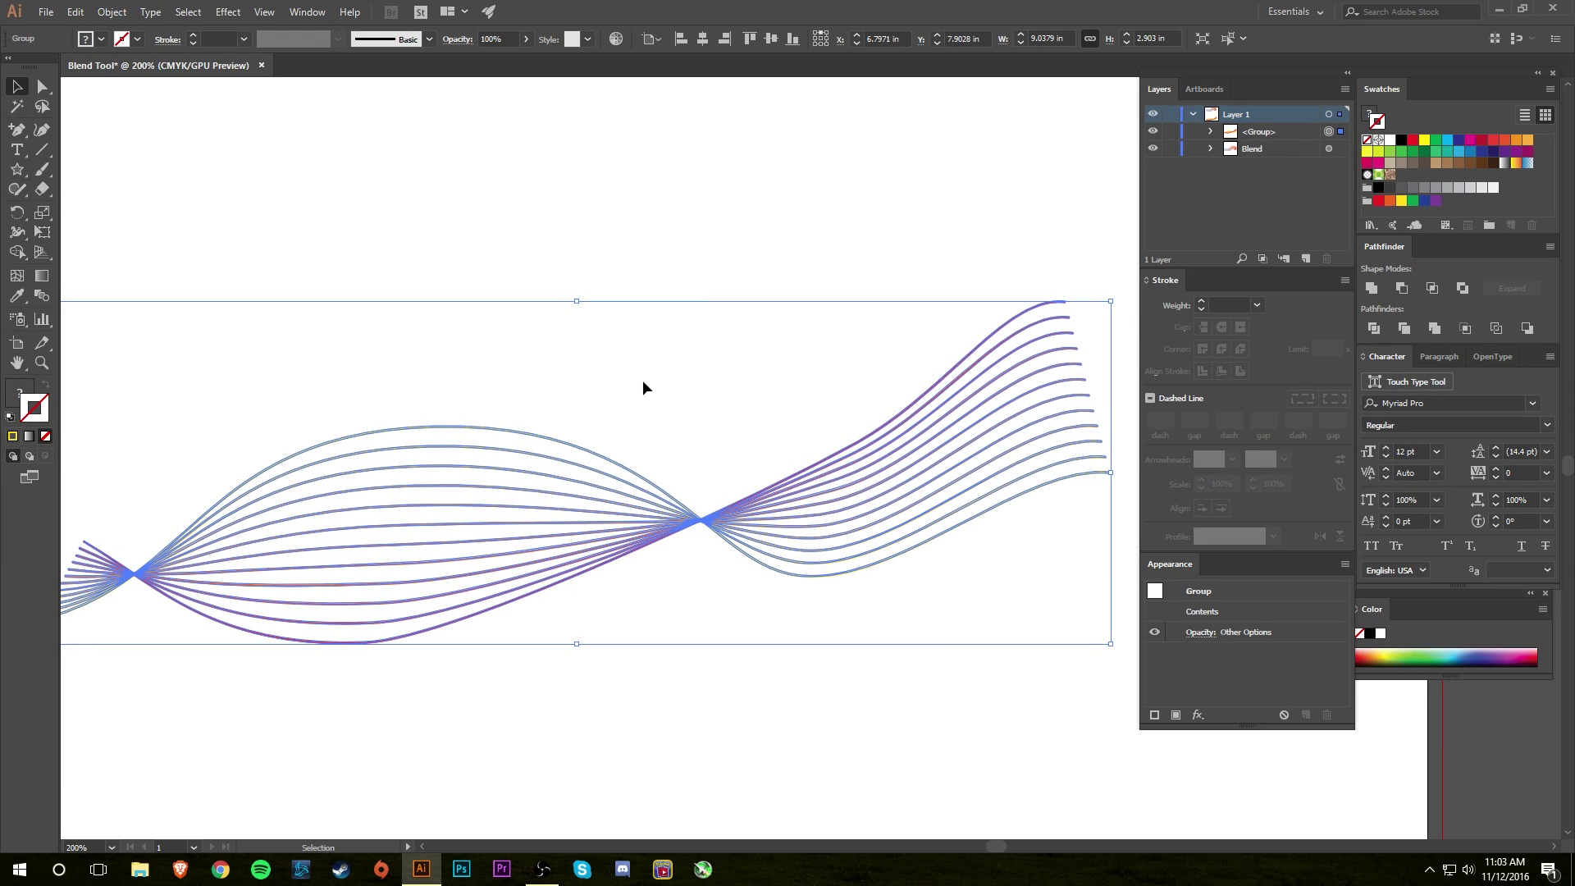
pyautogui.hotkey('ctrl', 'z')
pyautogui.hotkey('ctrl', 'z')
pyautogui.hotkey('ctrl', 'z')
# Step: At 100% zoom, move the yellow-red blend up and draw a horizontal line below it
pyautogui.click(716, 656)
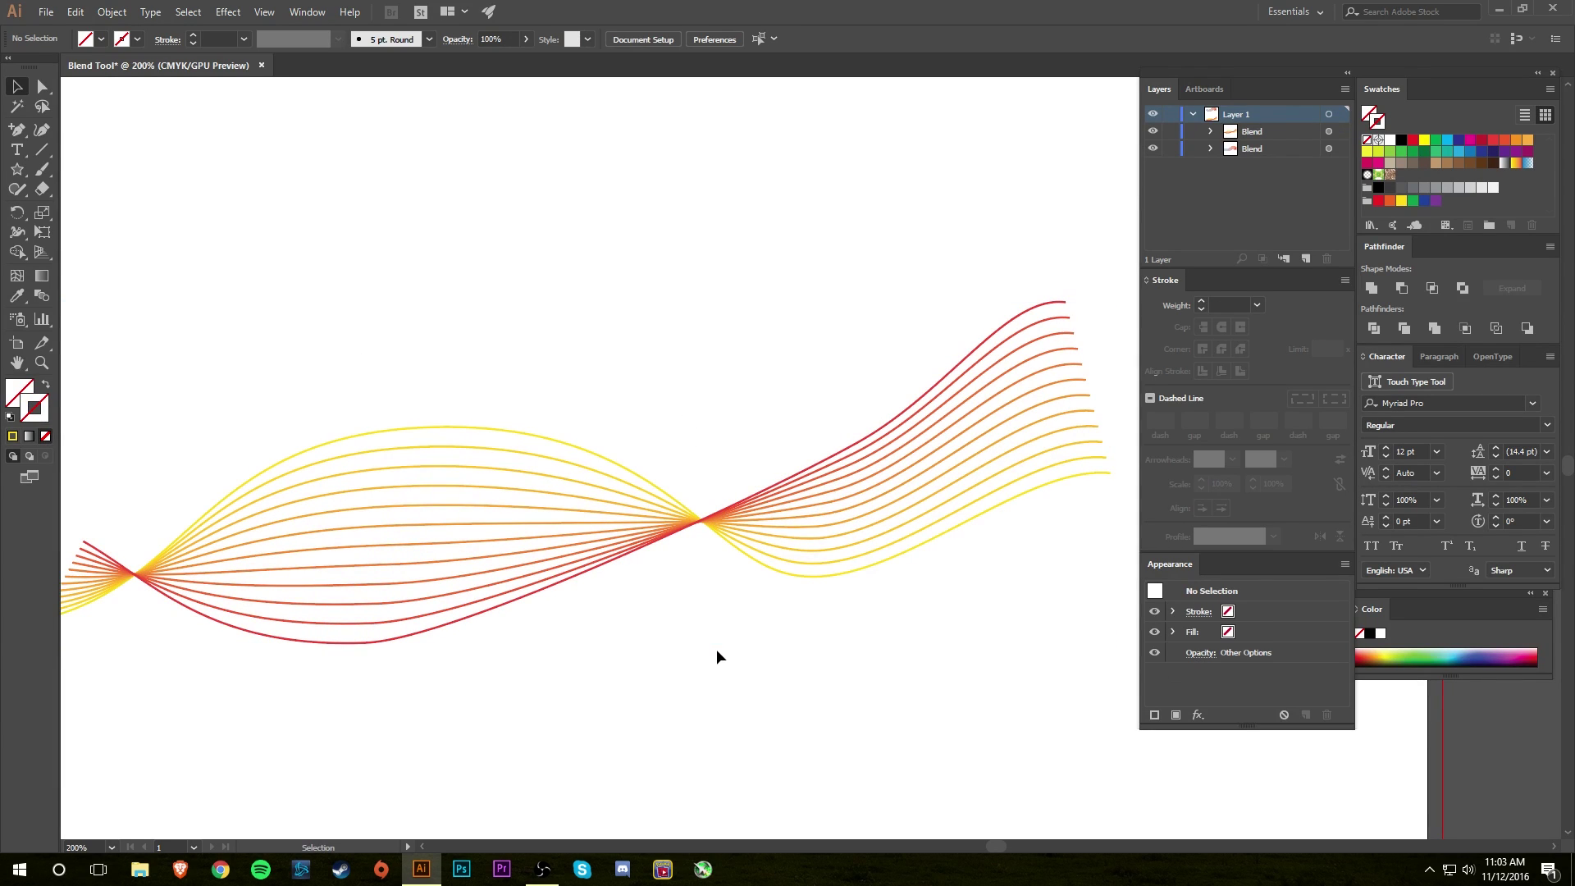
pyautogui.hotkey('ctrl', '-')
pyautogui.hotkey('ctrl', '-')
pyautogui.hotkey('ctrl', '-')
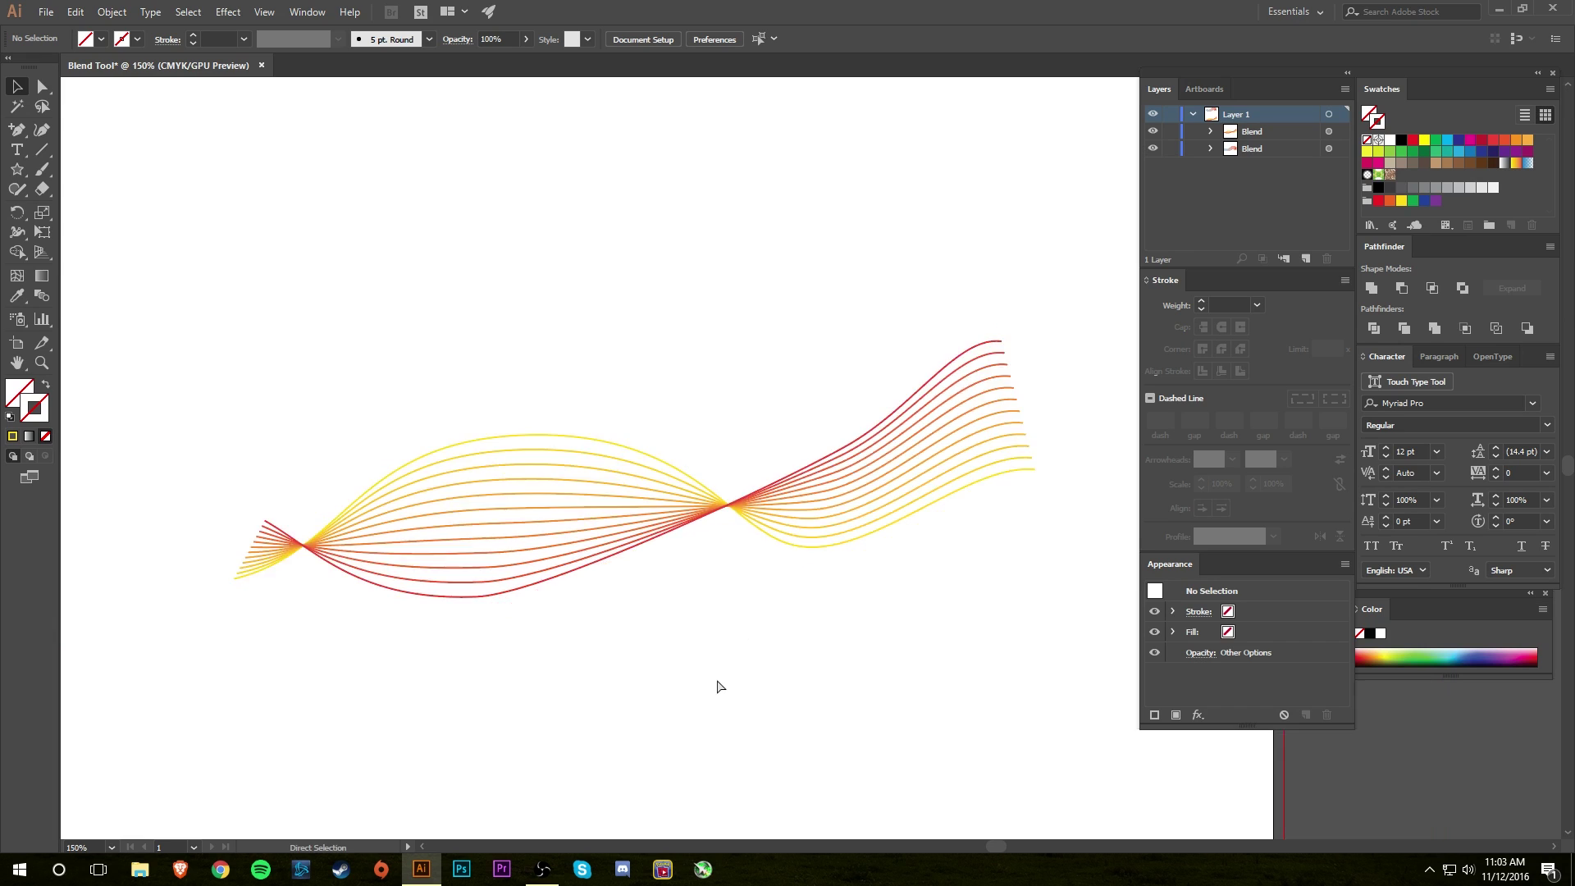
pyautogui.hotkey('ctrl', '+')
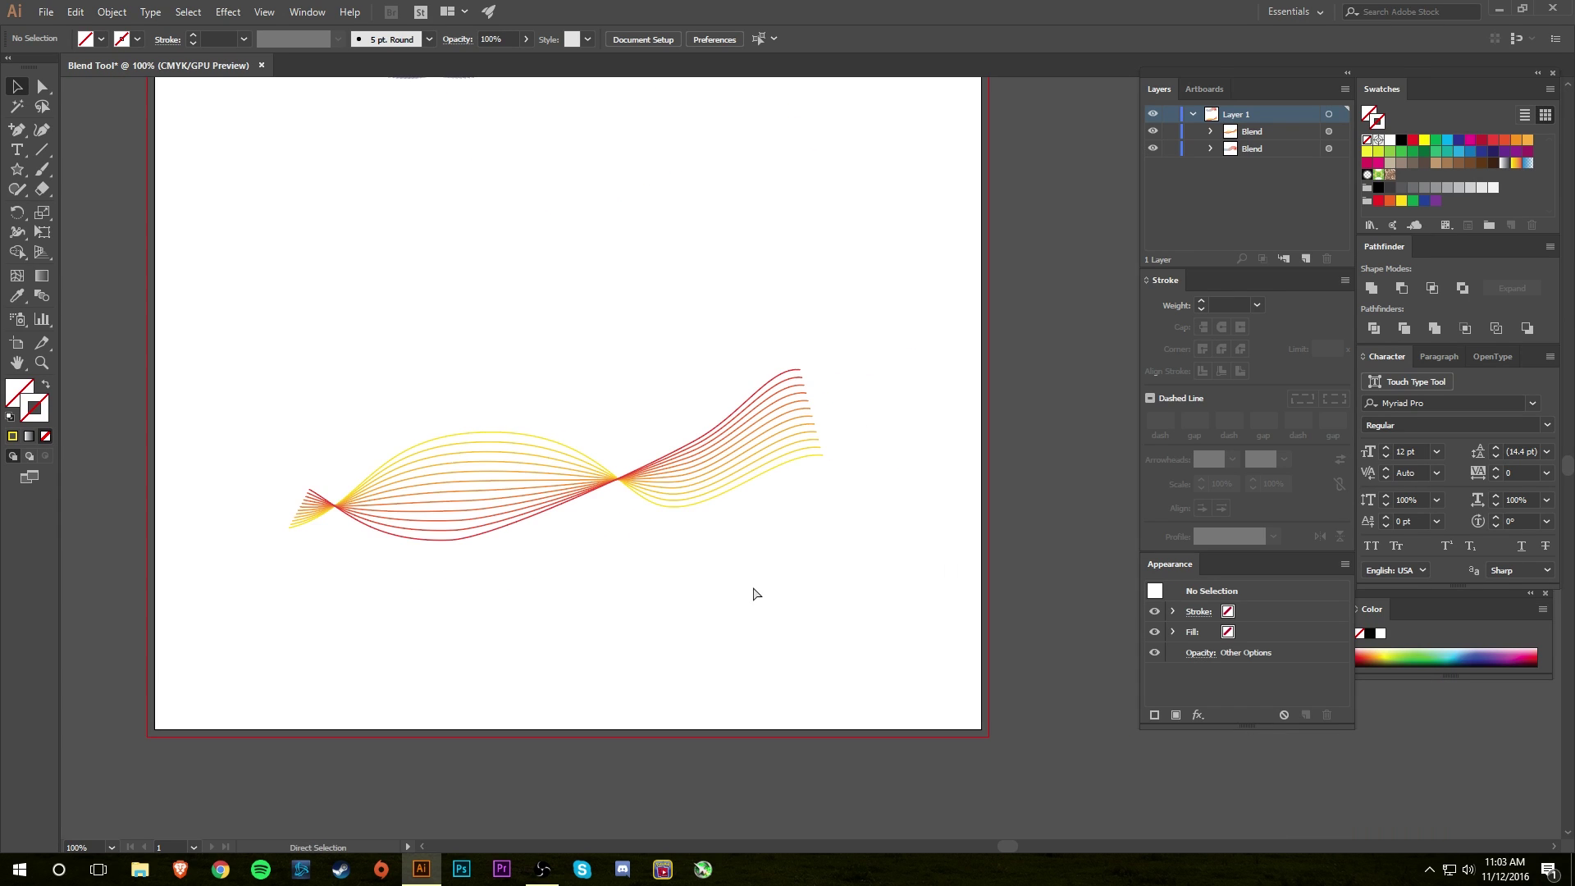
pyautogui.scroll(2, 492, 574)
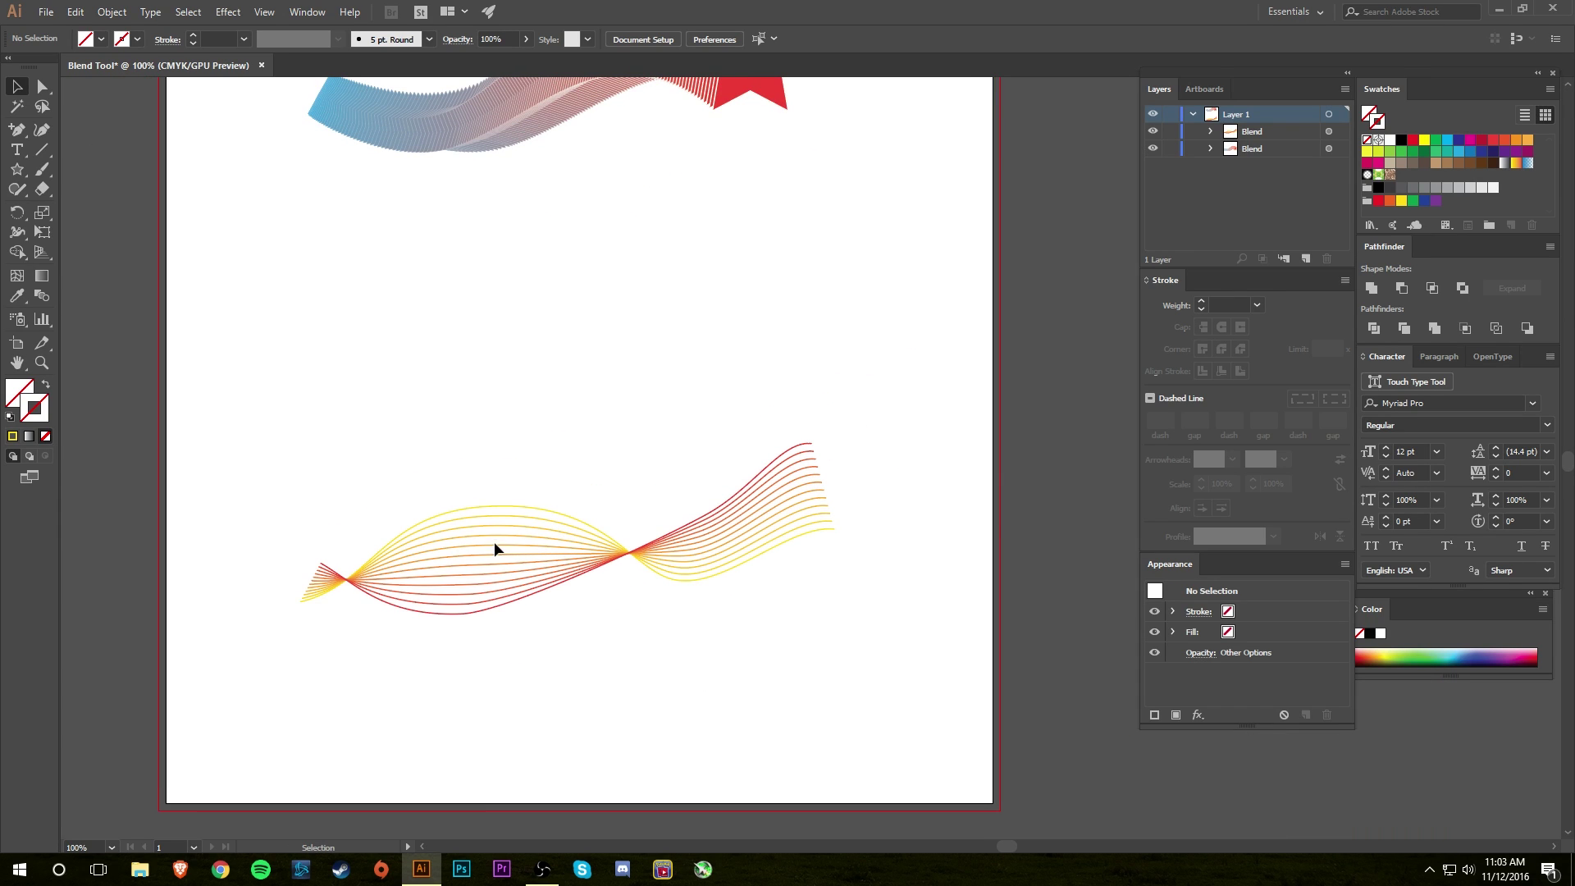
pyautogui.moveTo(627, 561); pyautogui.dragTo(633, 395)
pyautogui.click(621, 544)
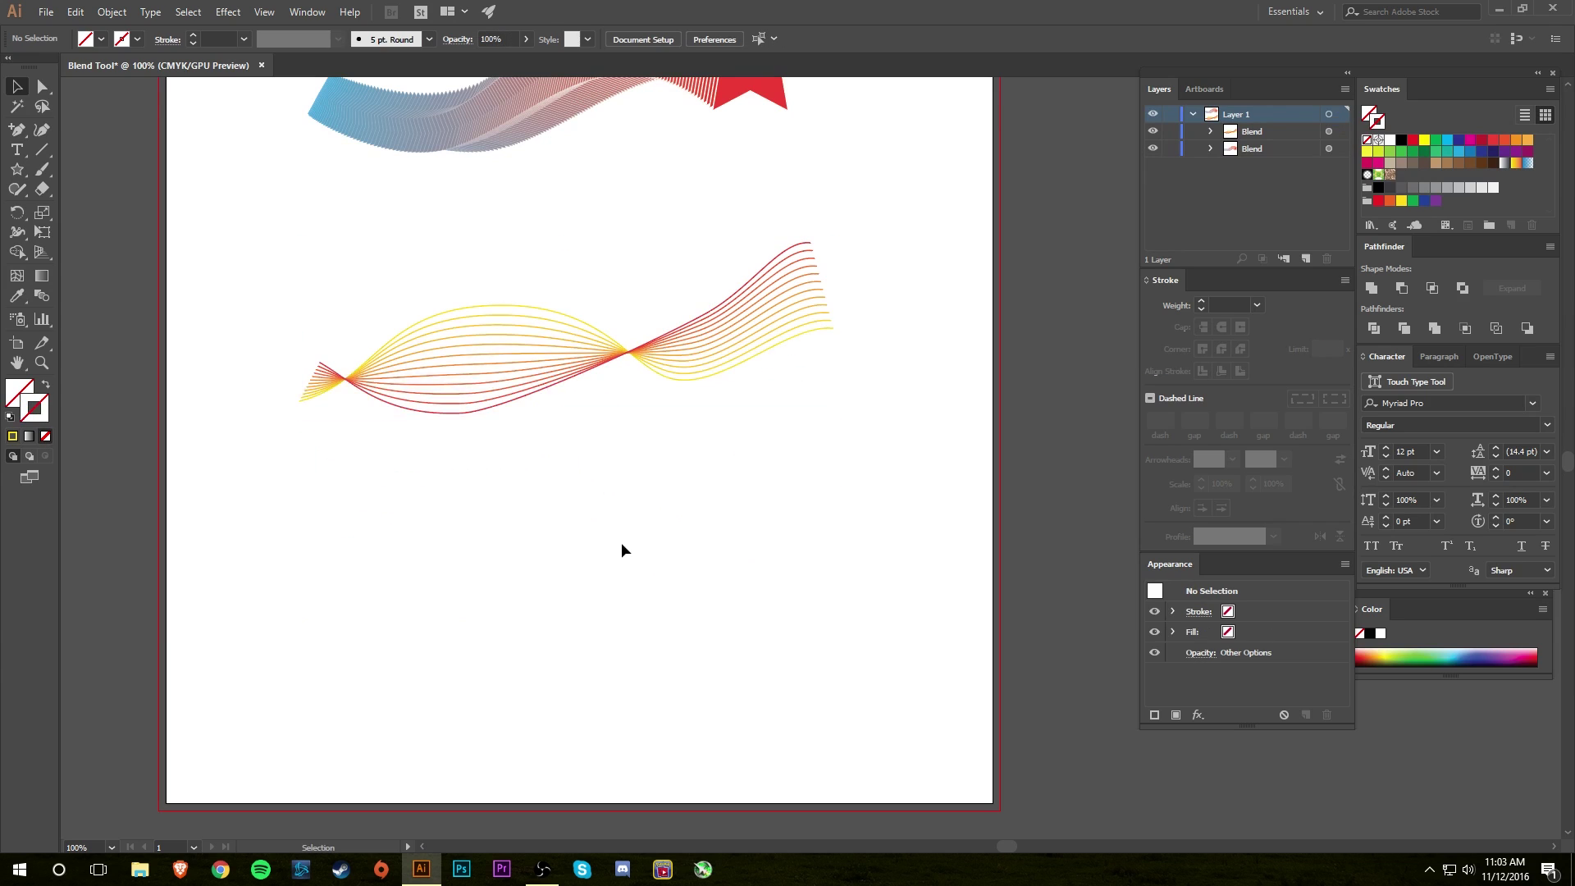
pyautogui.press('\\')
pyautogui.moveTo(313, 562); pyautogui.dragTo(868, 561)
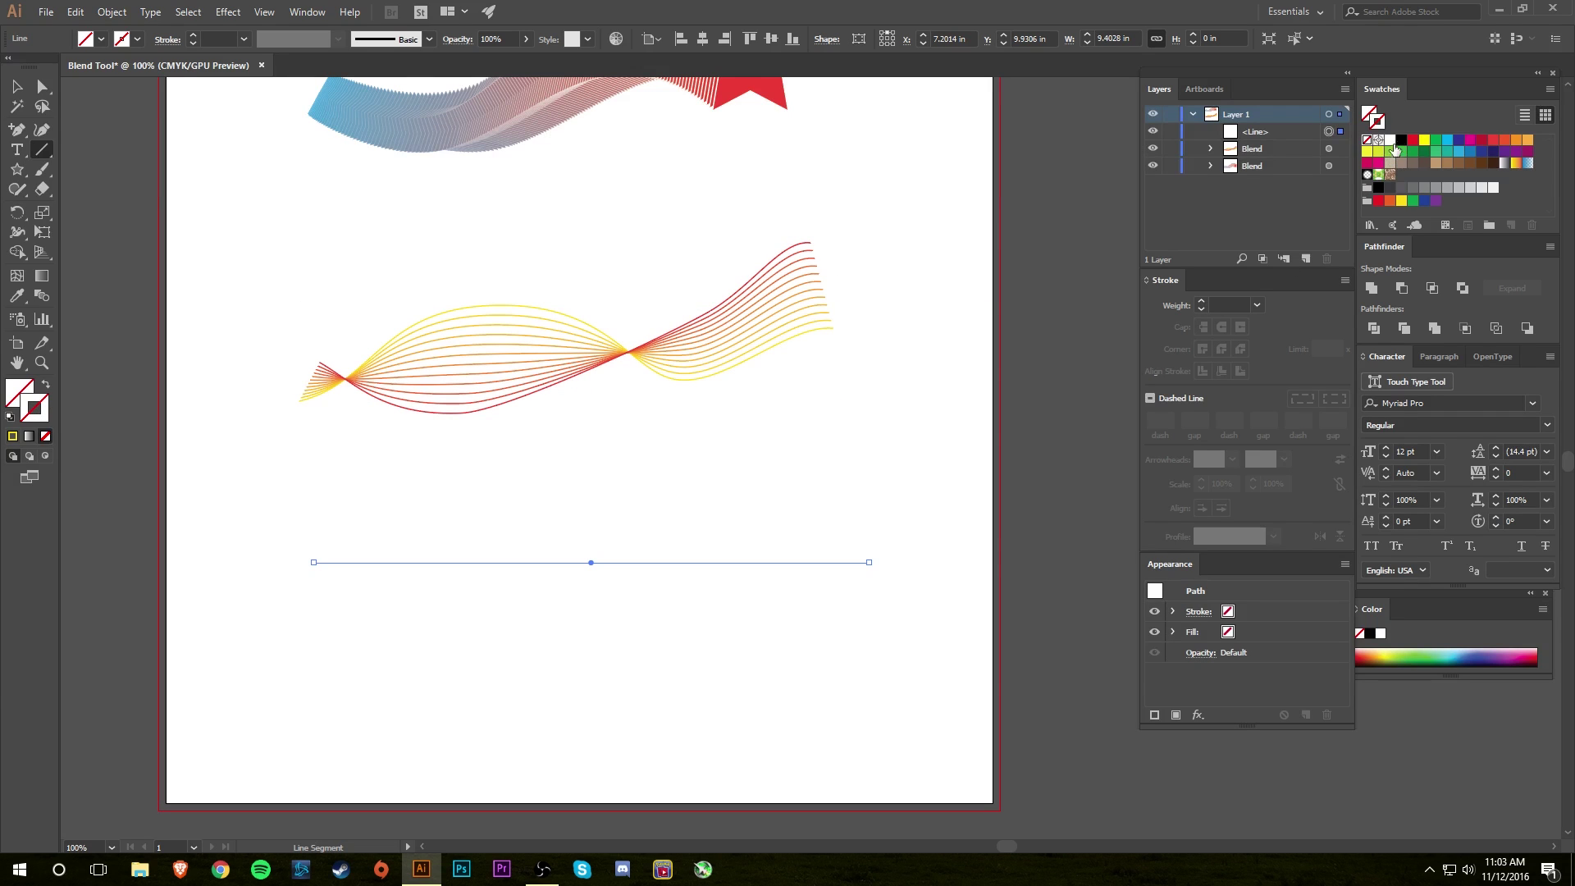
# Step: Stroke the new line black at 2 pt and drag a copy straight down
pyautogui.click(1399, 140)
pyautogui.click(1202, 302)
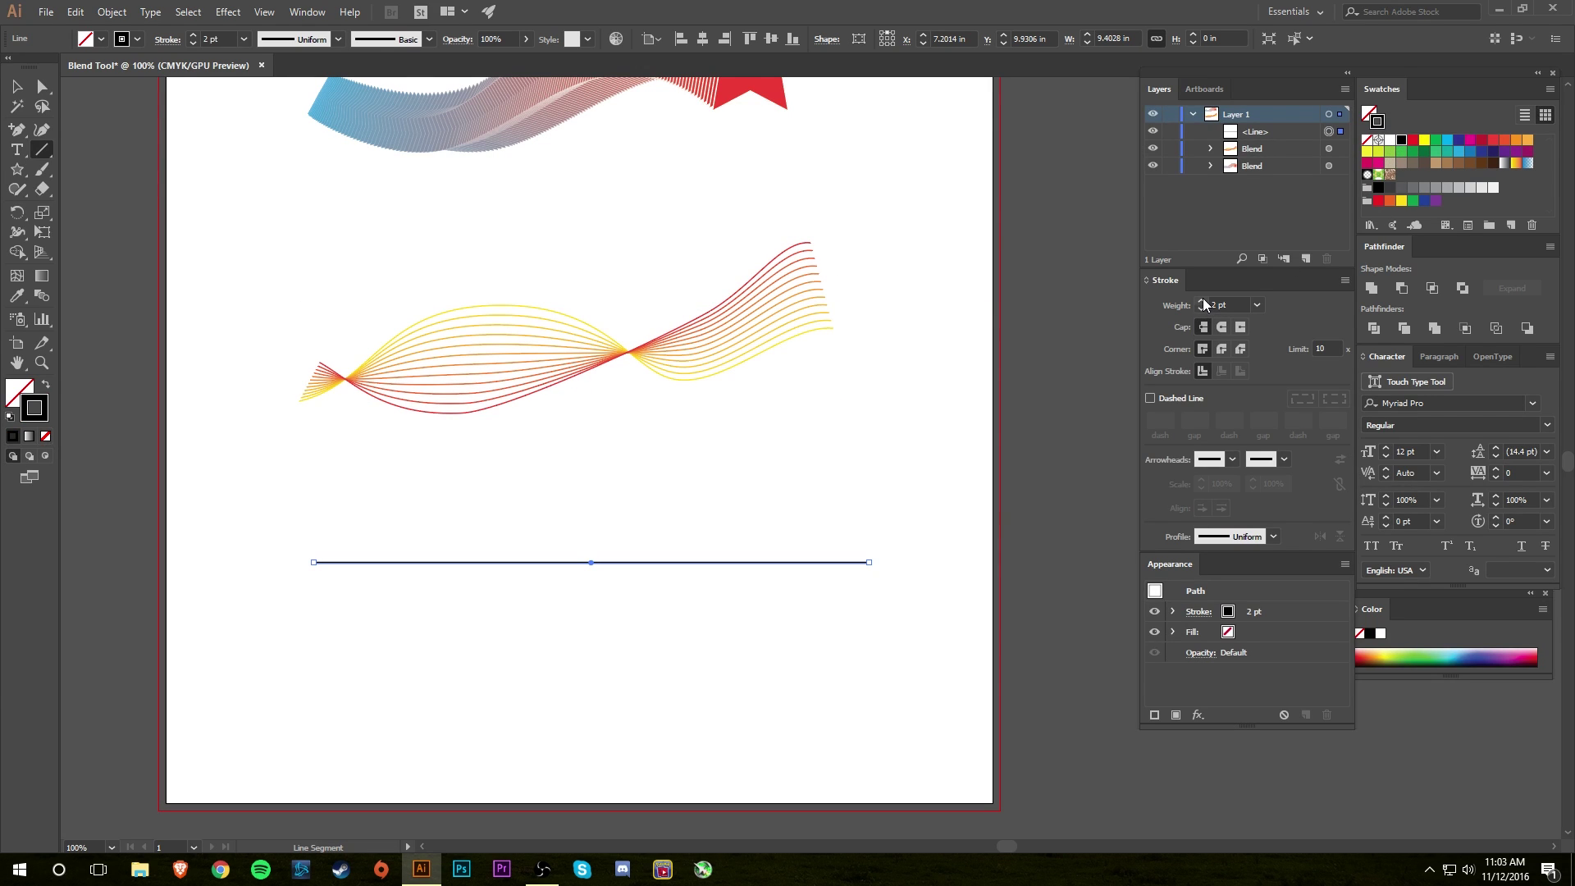
pyautogui.press('v')
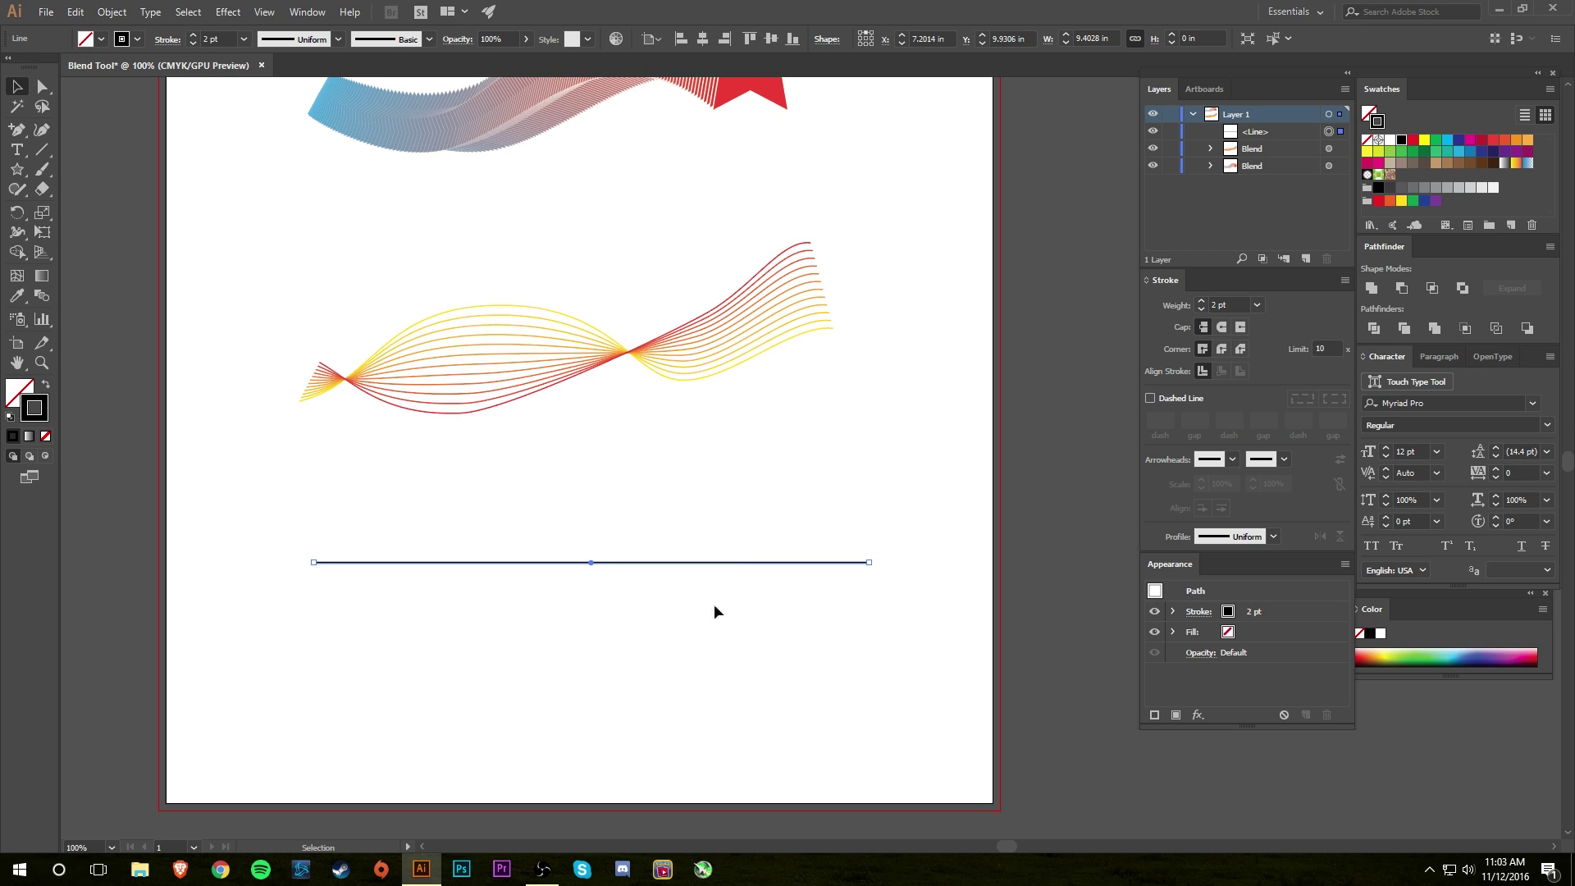
pyautogui.moveTo(732, 562); pyautogui.dragTo(738, 723)
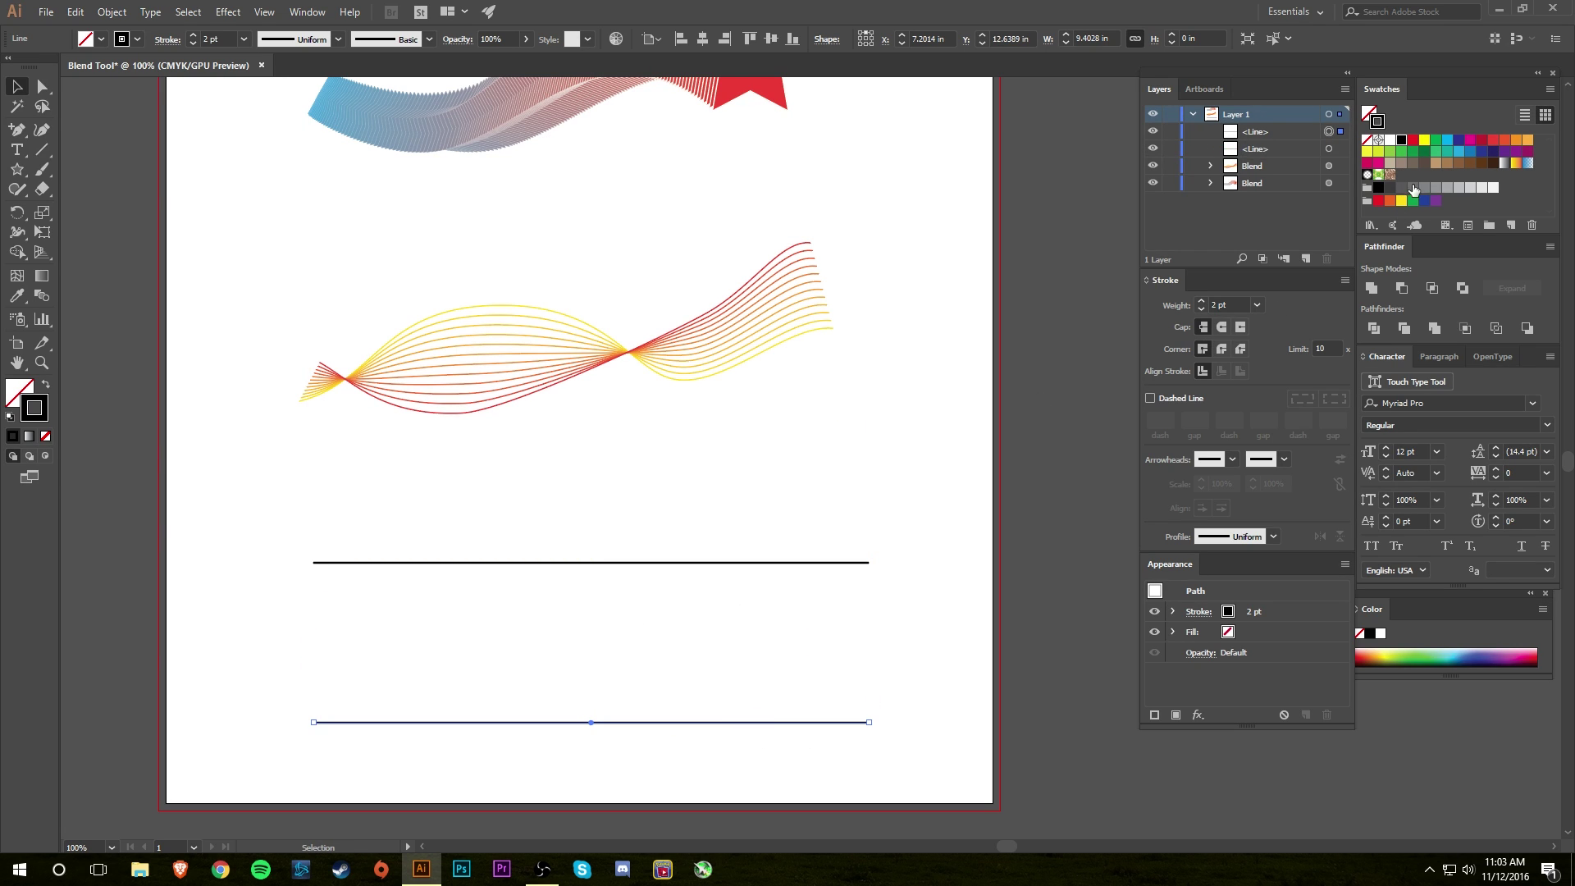
# Step: Make the copied line light blue at 10 pt and select both lines for blending
pyautogui.click(1459, 140)
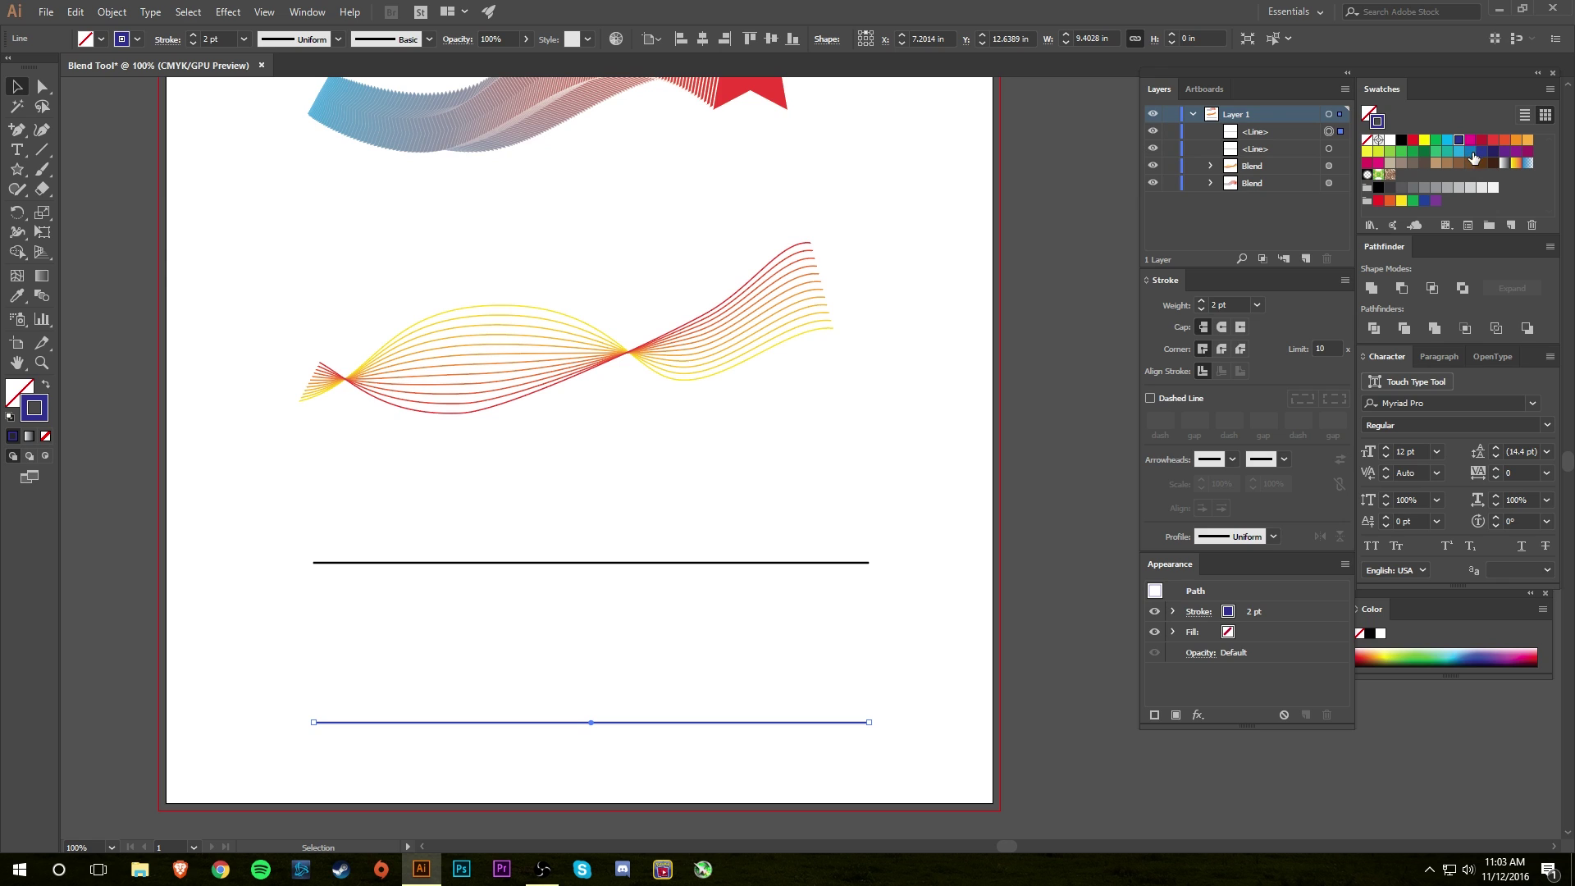
pyautogui.click(1468, 153)
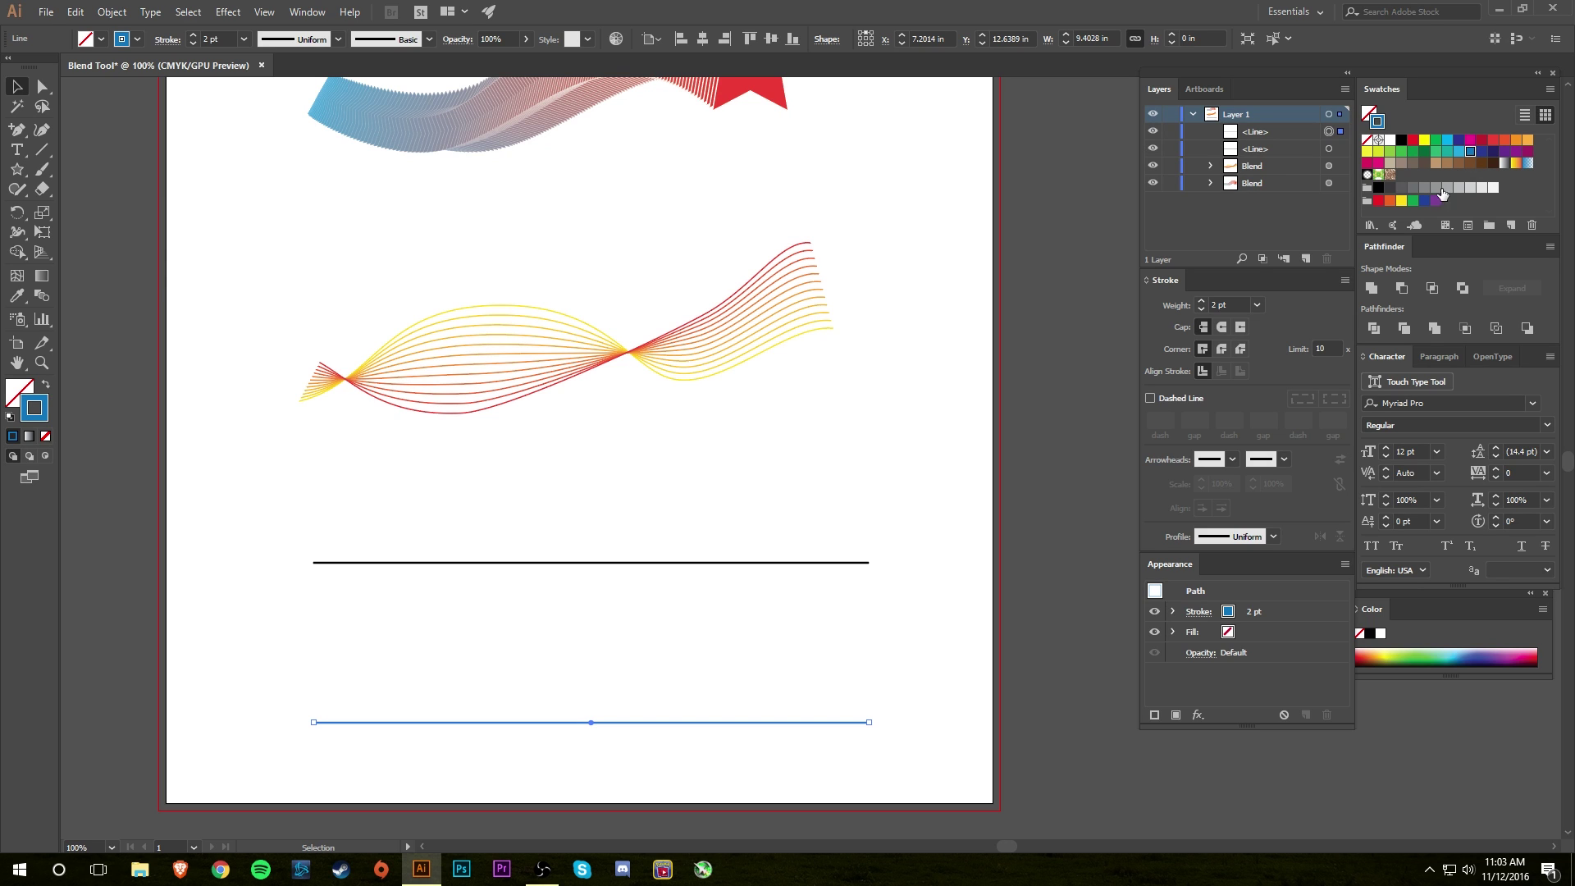
pyautogui.click(1202, 302)
pyautogui.click(1202, 302)
pyautogui.click(1202, 302)
pyautogui.click(1202, 302)
pyautogui.click(1203, 301)
pyautogui.click(1202, 302)
pyautogui.click(1202, 301)
pyautogui.click(1203, 302)
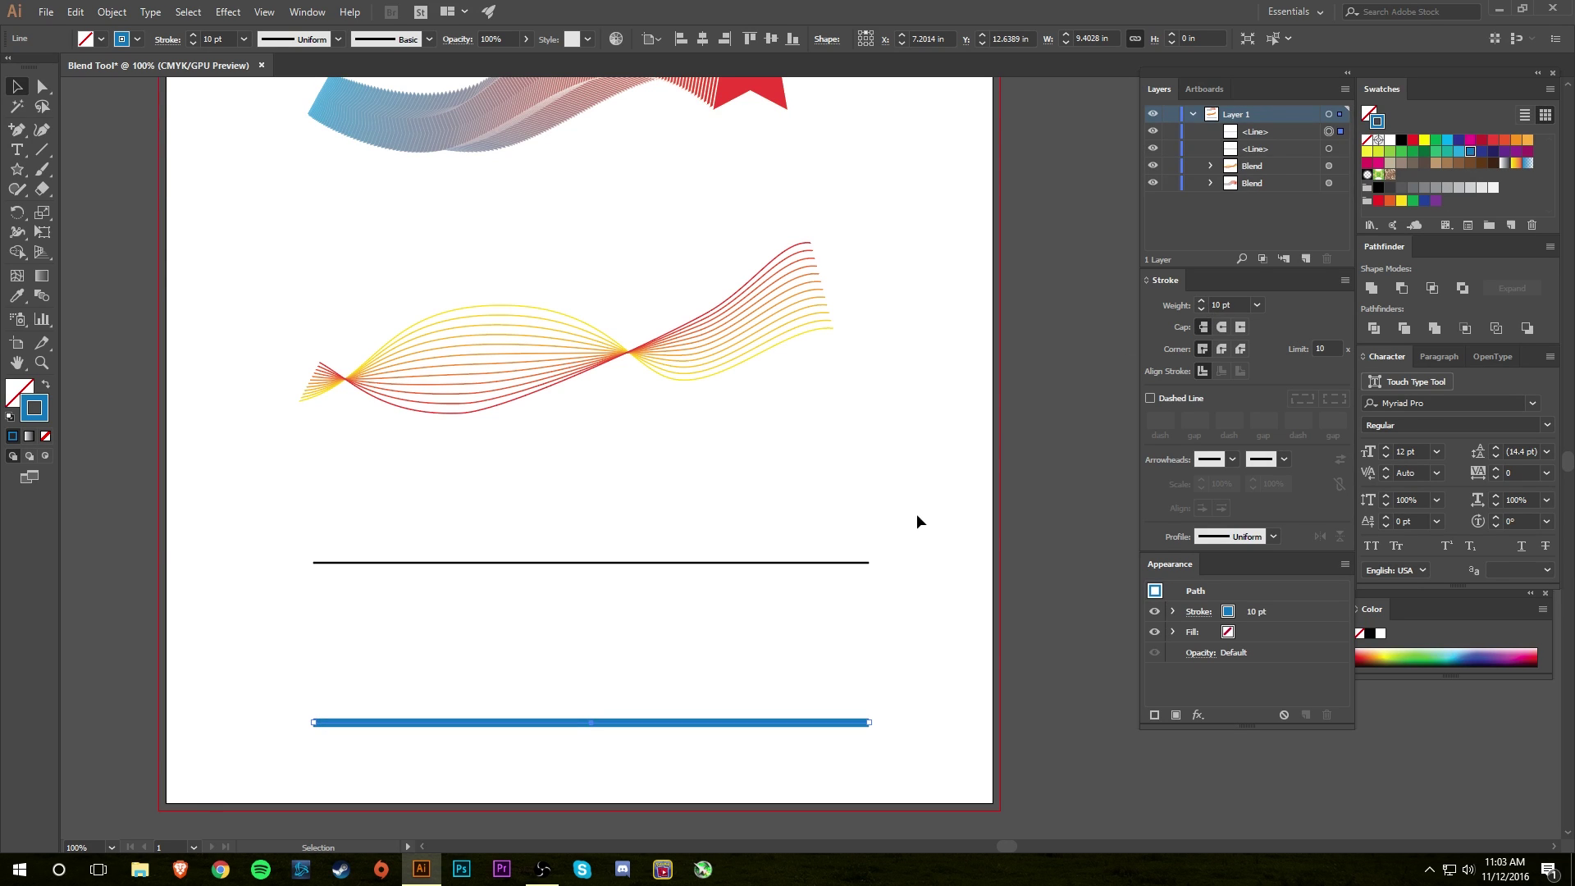
pyautogui.moveTo(917, 517); pyautogui.dragTo(742, 783)
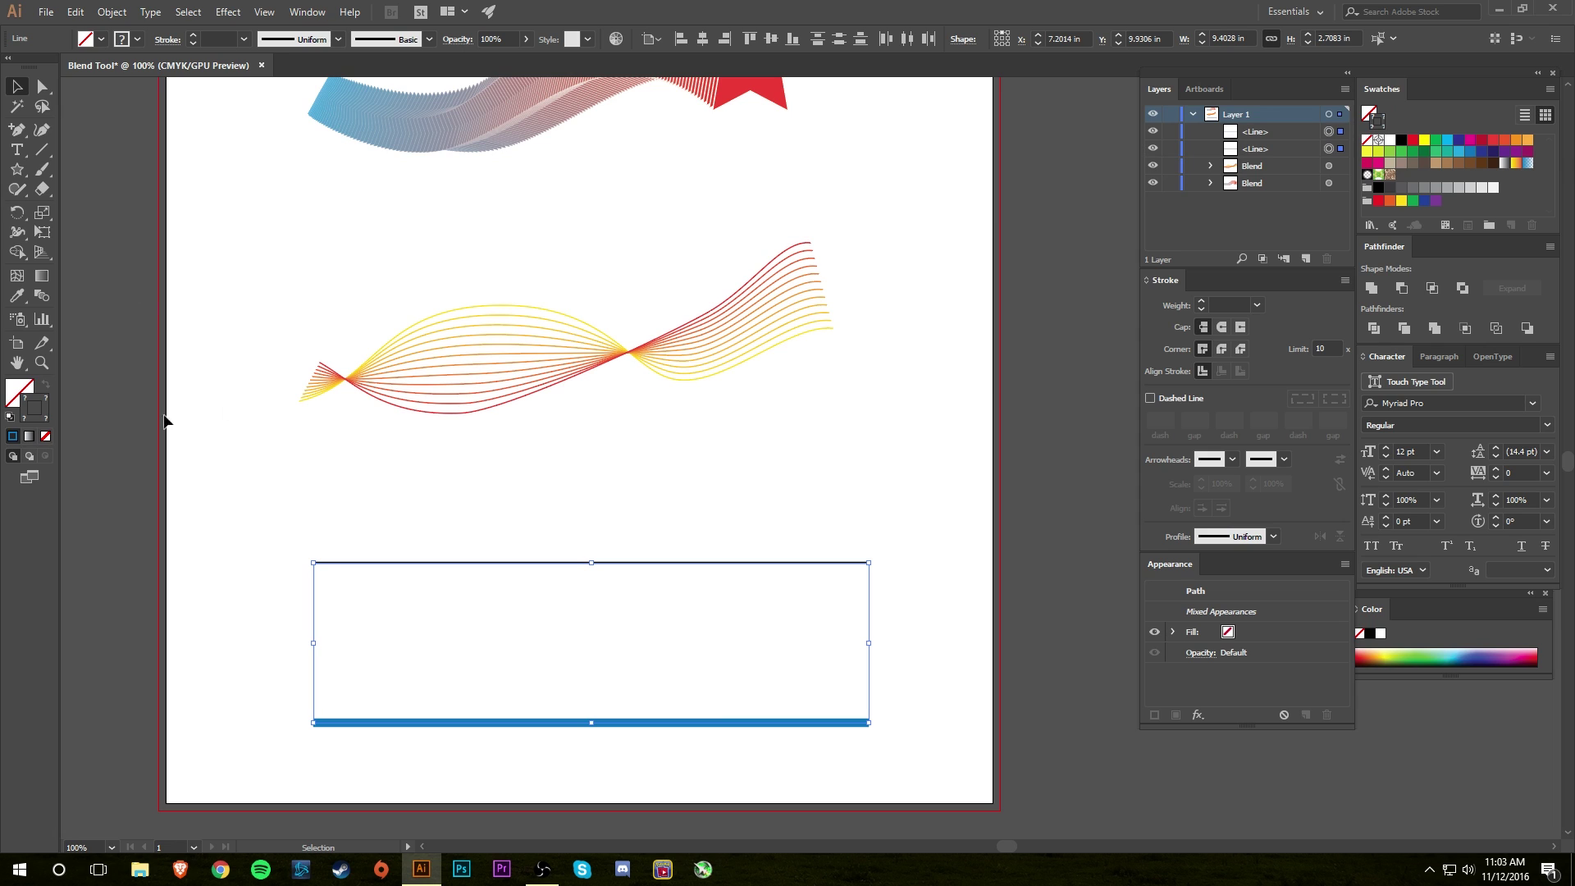
pyautogui.click(39, 297)
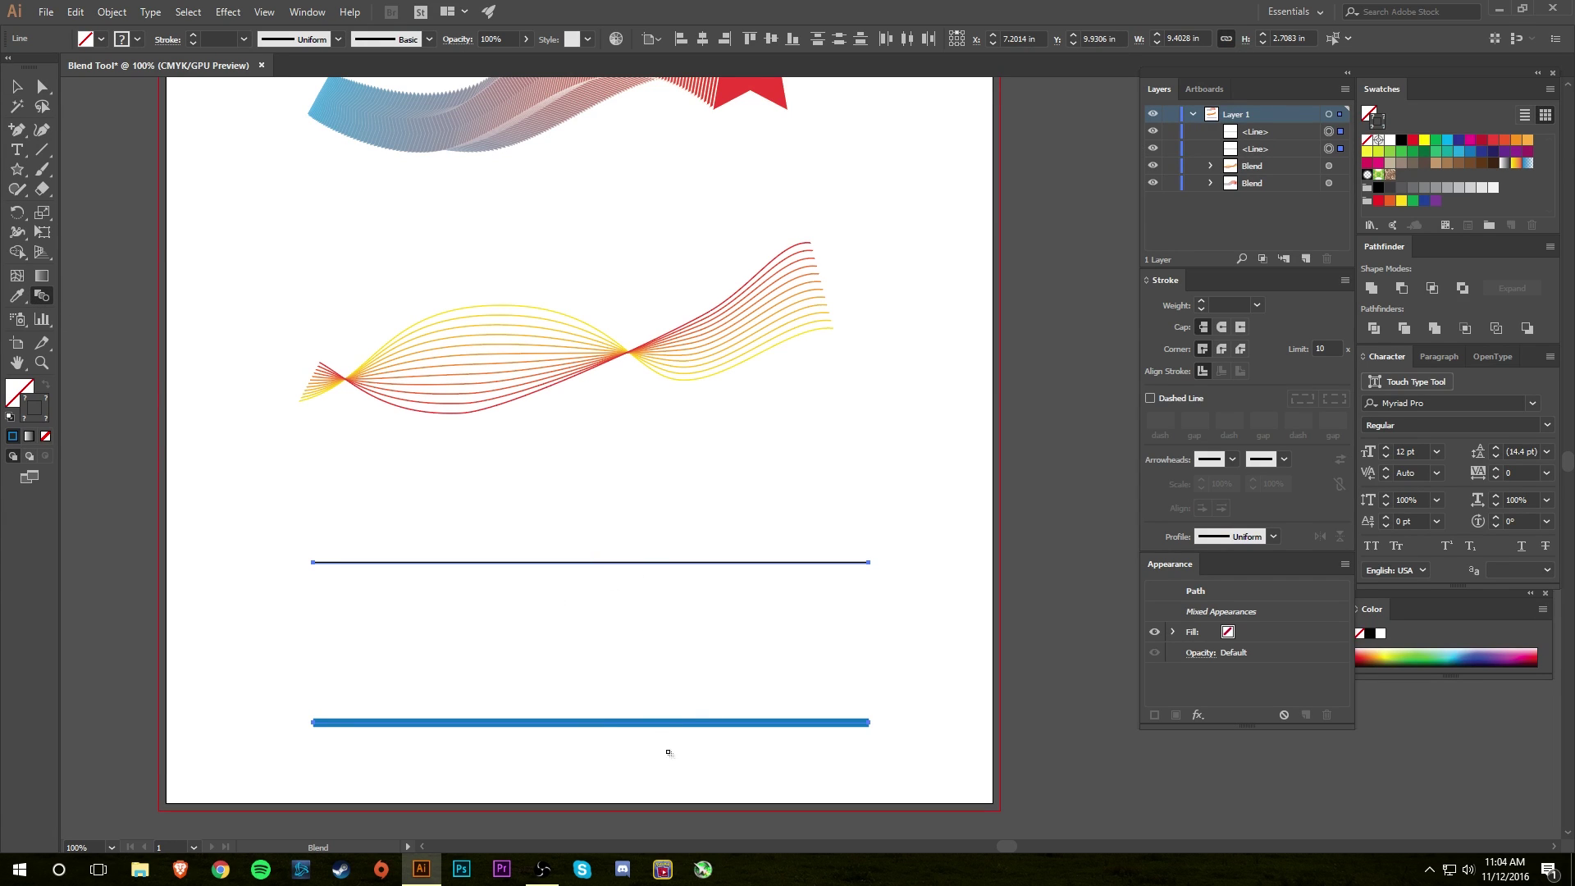
# Step: Blend the black line into the blue line and set blend spacing to Specified Steps
pyautogui.click(669, 724)
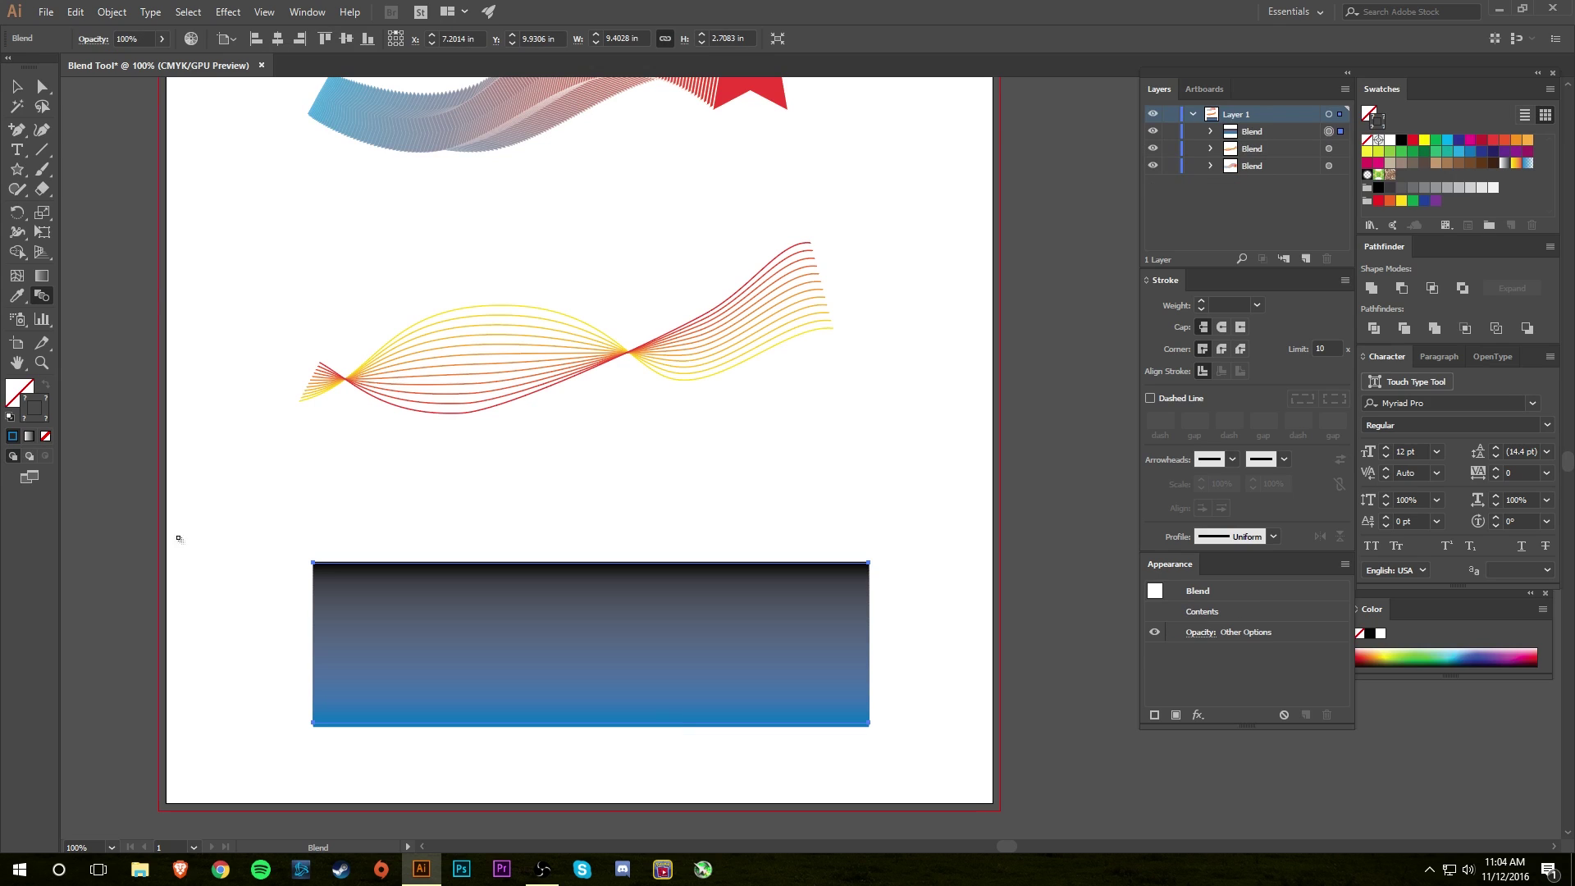
pyautogui.click(17, 85)
pyautogui.doubleClick(39, 295)
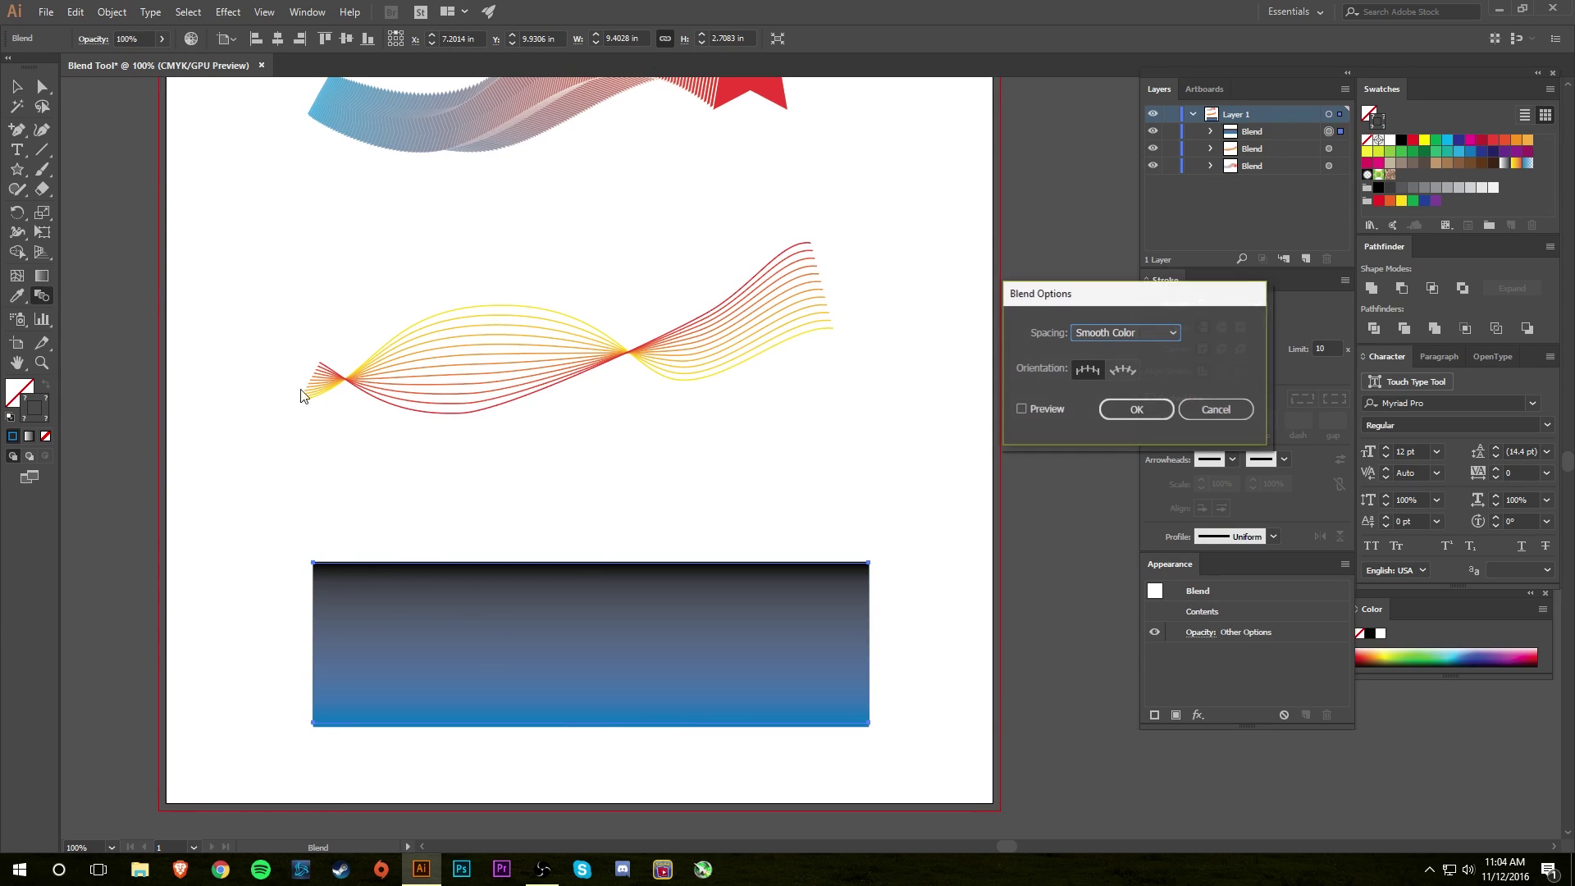
pyautogui.click(1159, 333)
pyautogui.click(1159, 369)
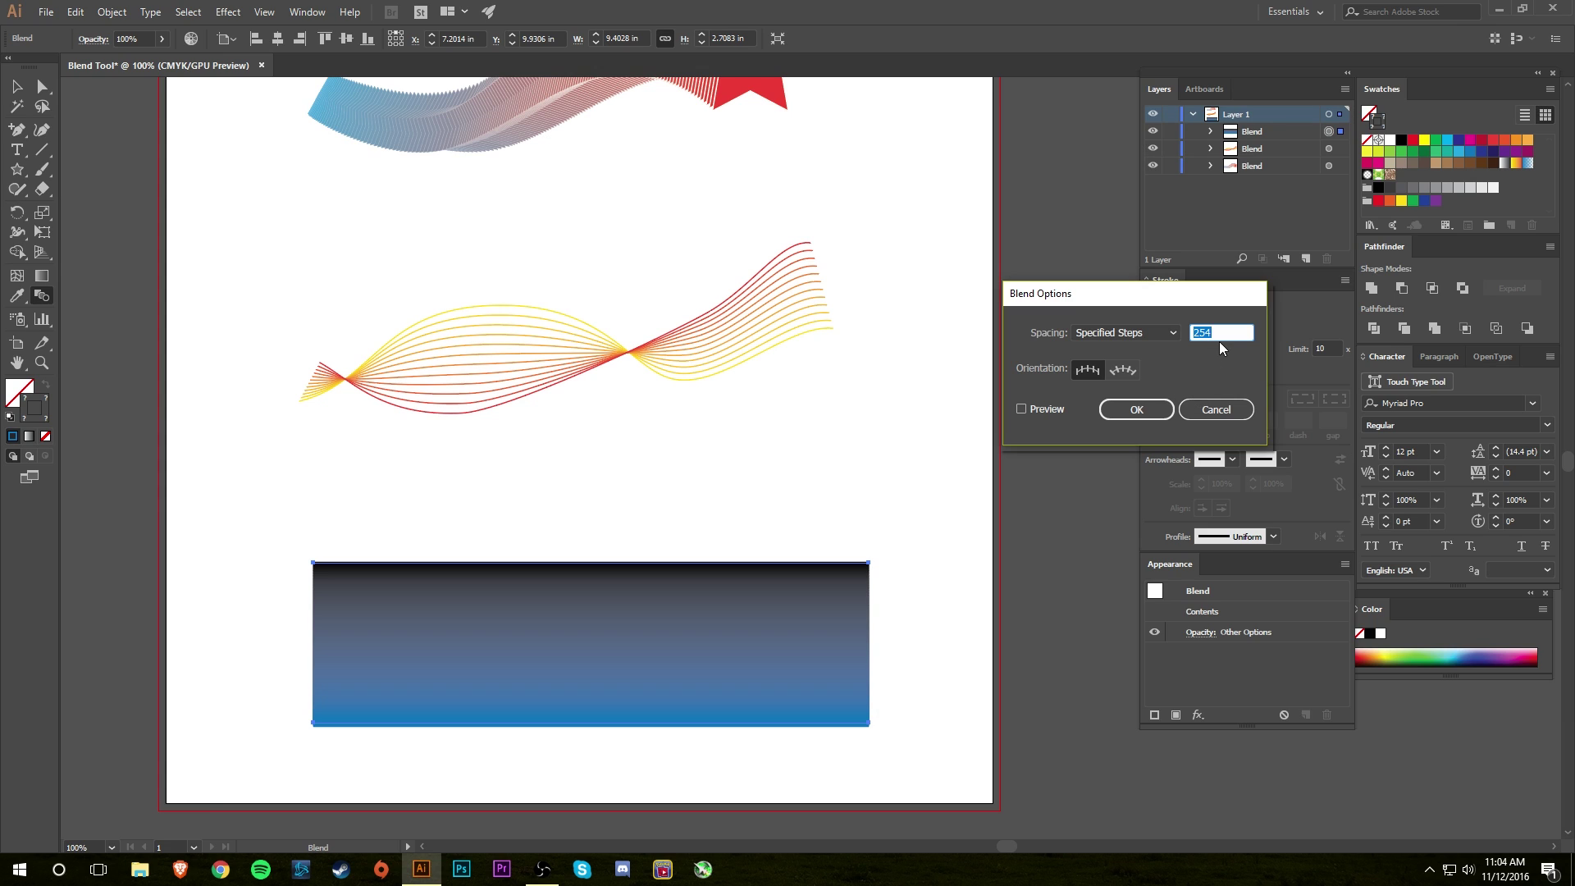
# Step: Set the blend to 15 specified steps with preview on, confirm, and deselect the stripes
pyautogui.write('30')
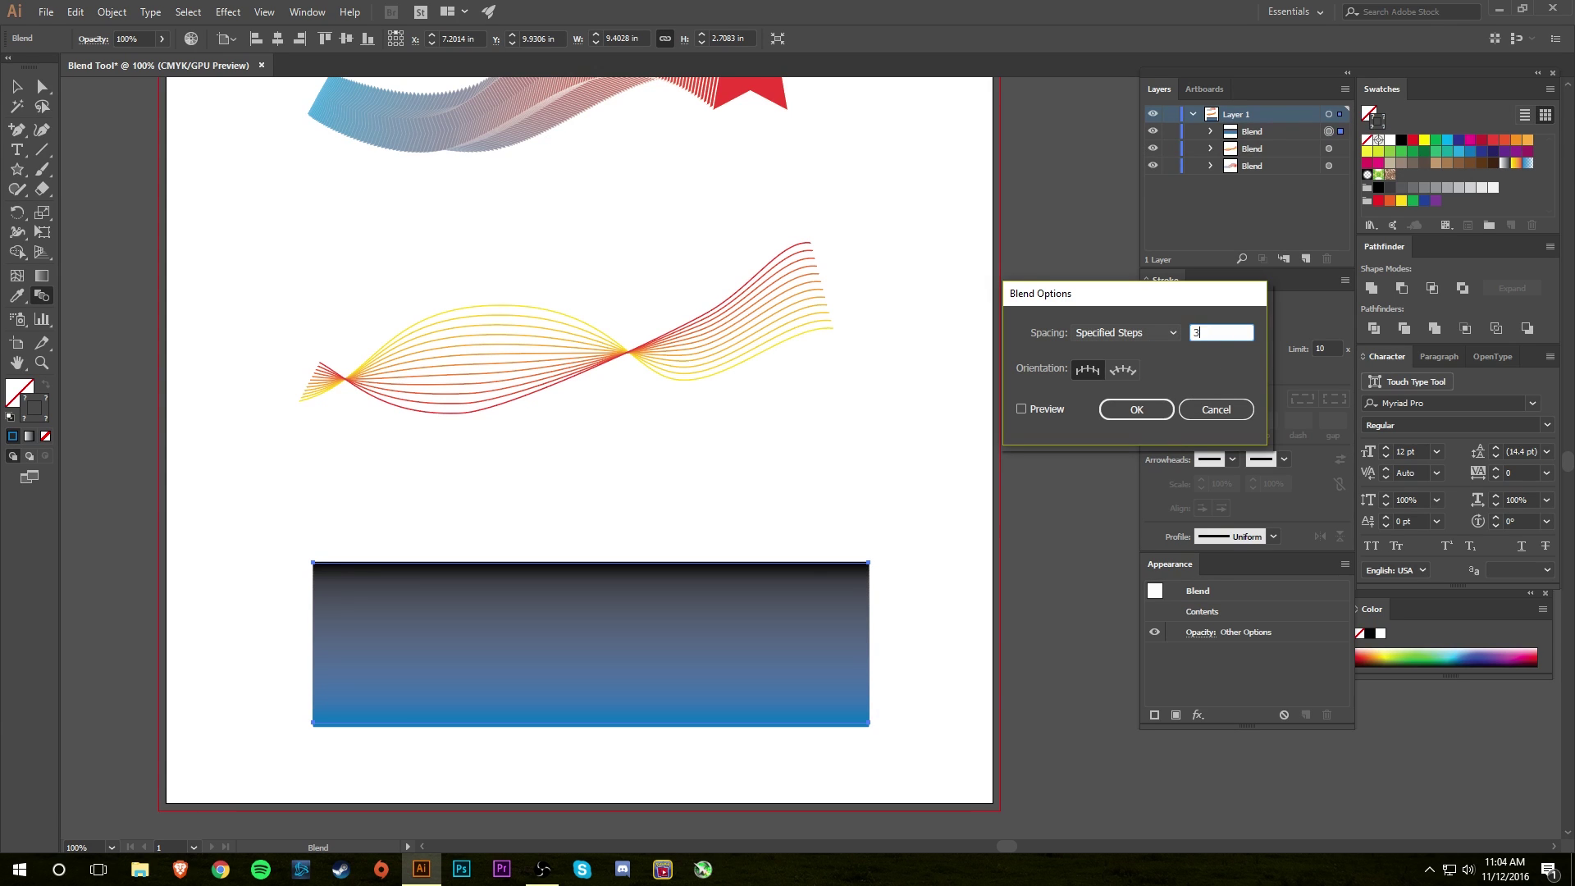
pyautogui.click(1022, 408)
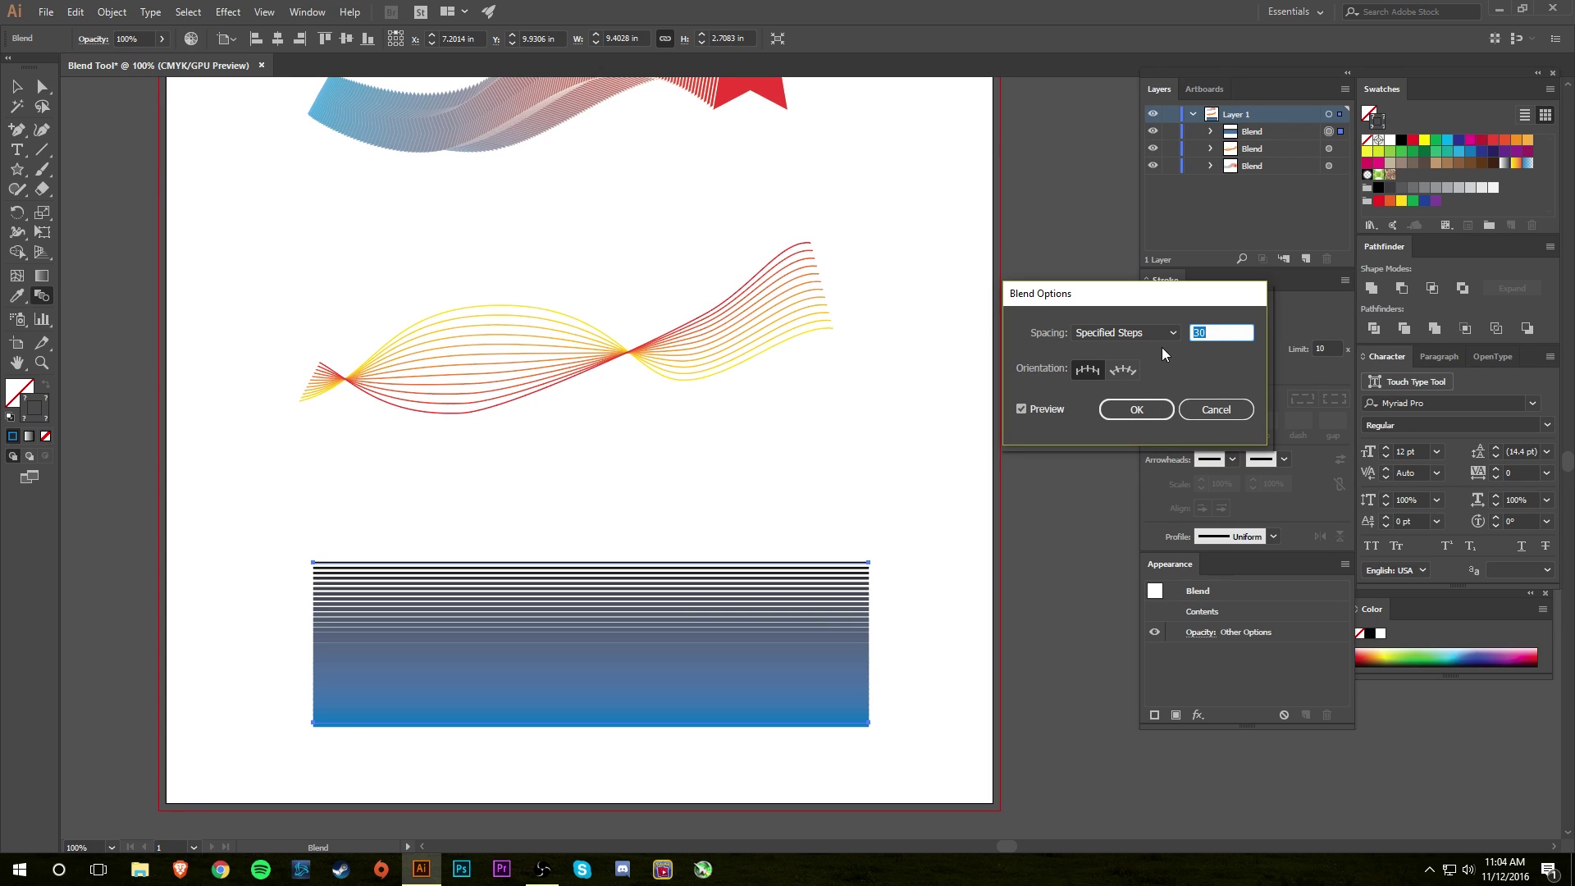
pyautogui.click(1021, 409)
pyautogui.click(1022, 408)
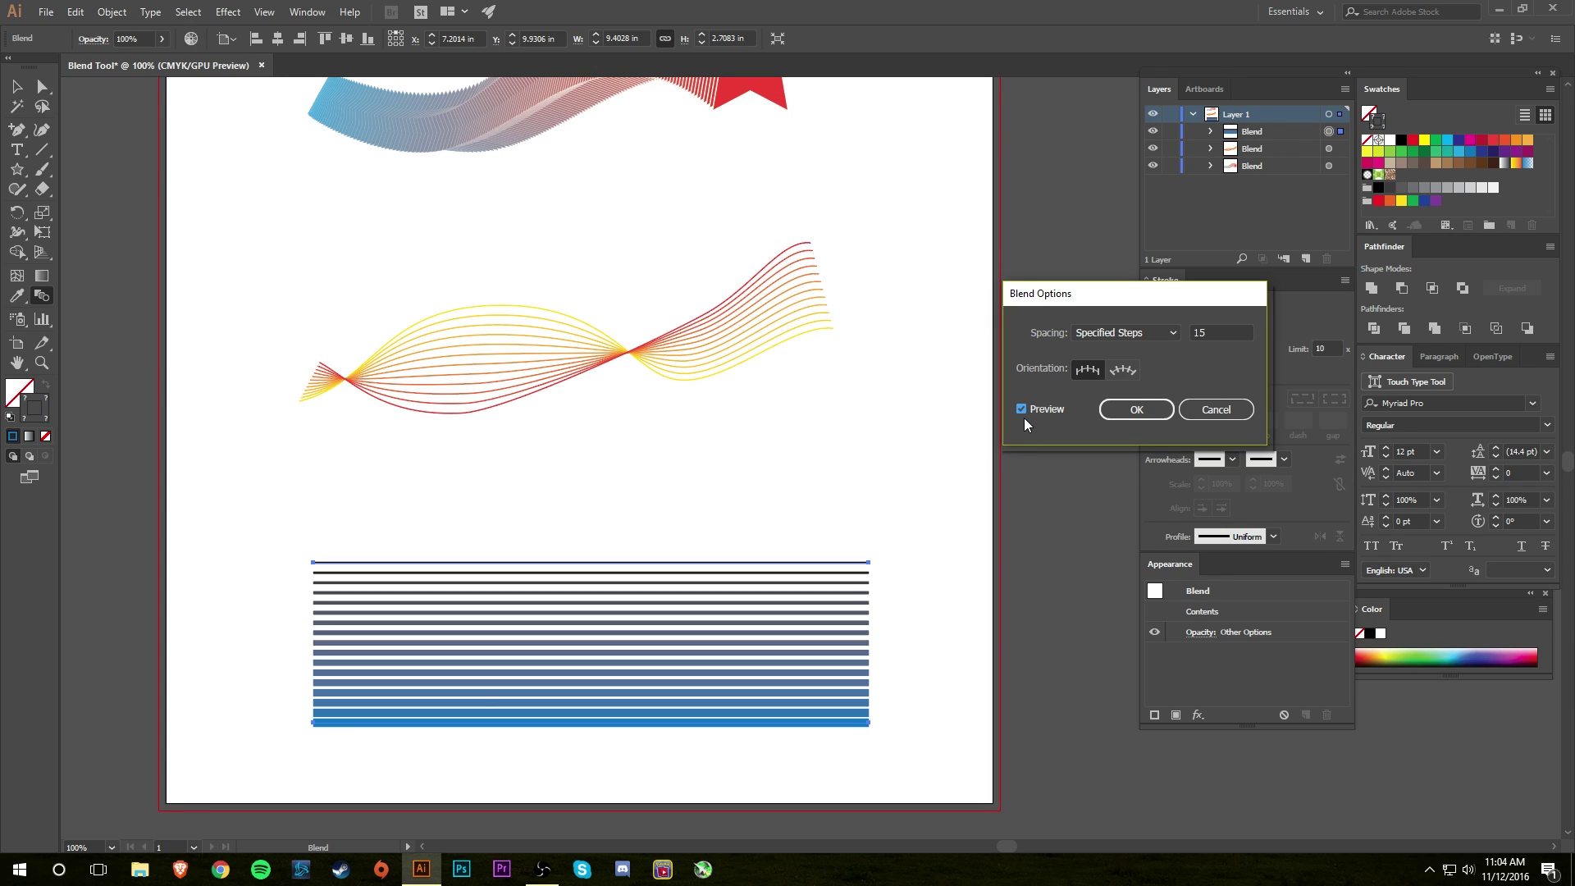
pyautogui.click(1158, 415)
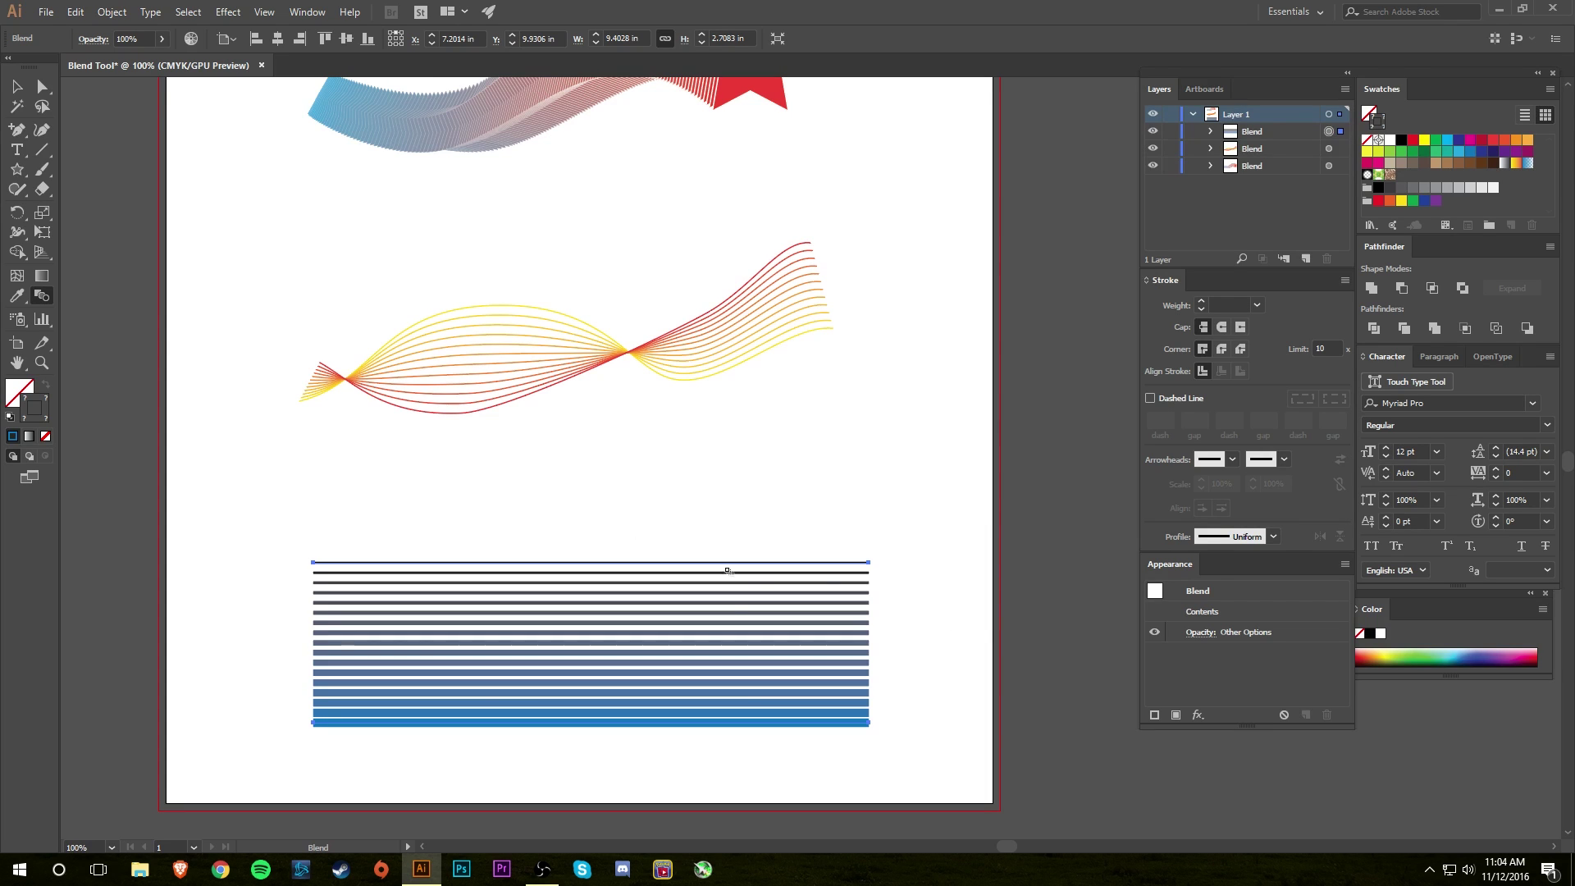
pyautogui.press('v')
pyautogui.click(254, 503)
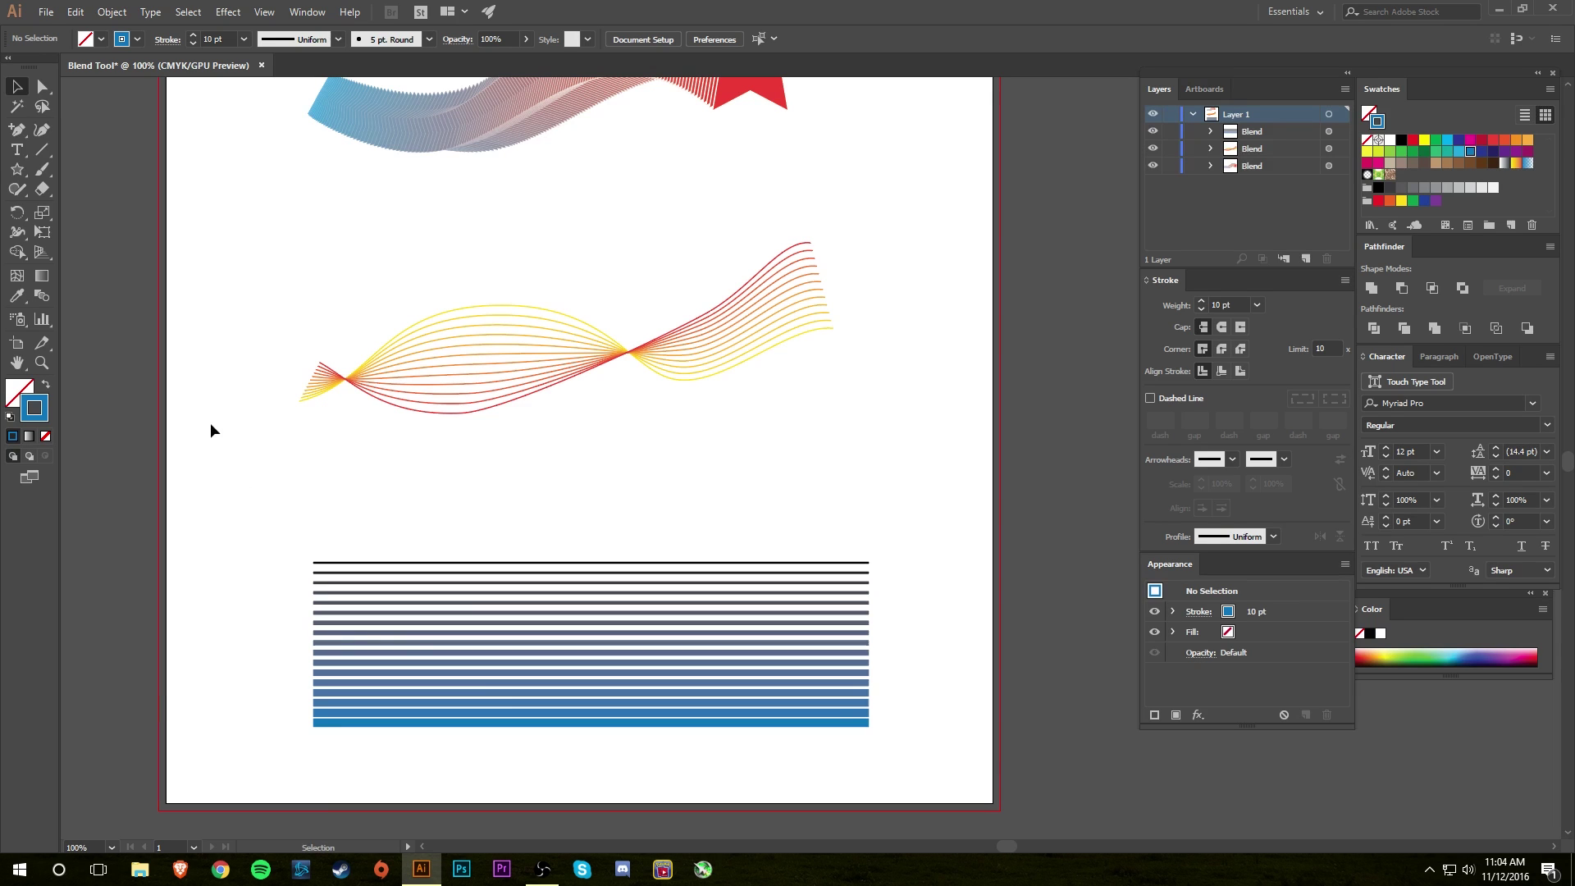
pyautogui.moveTo(196, 363); pyautogui.dragTo(143, 264)
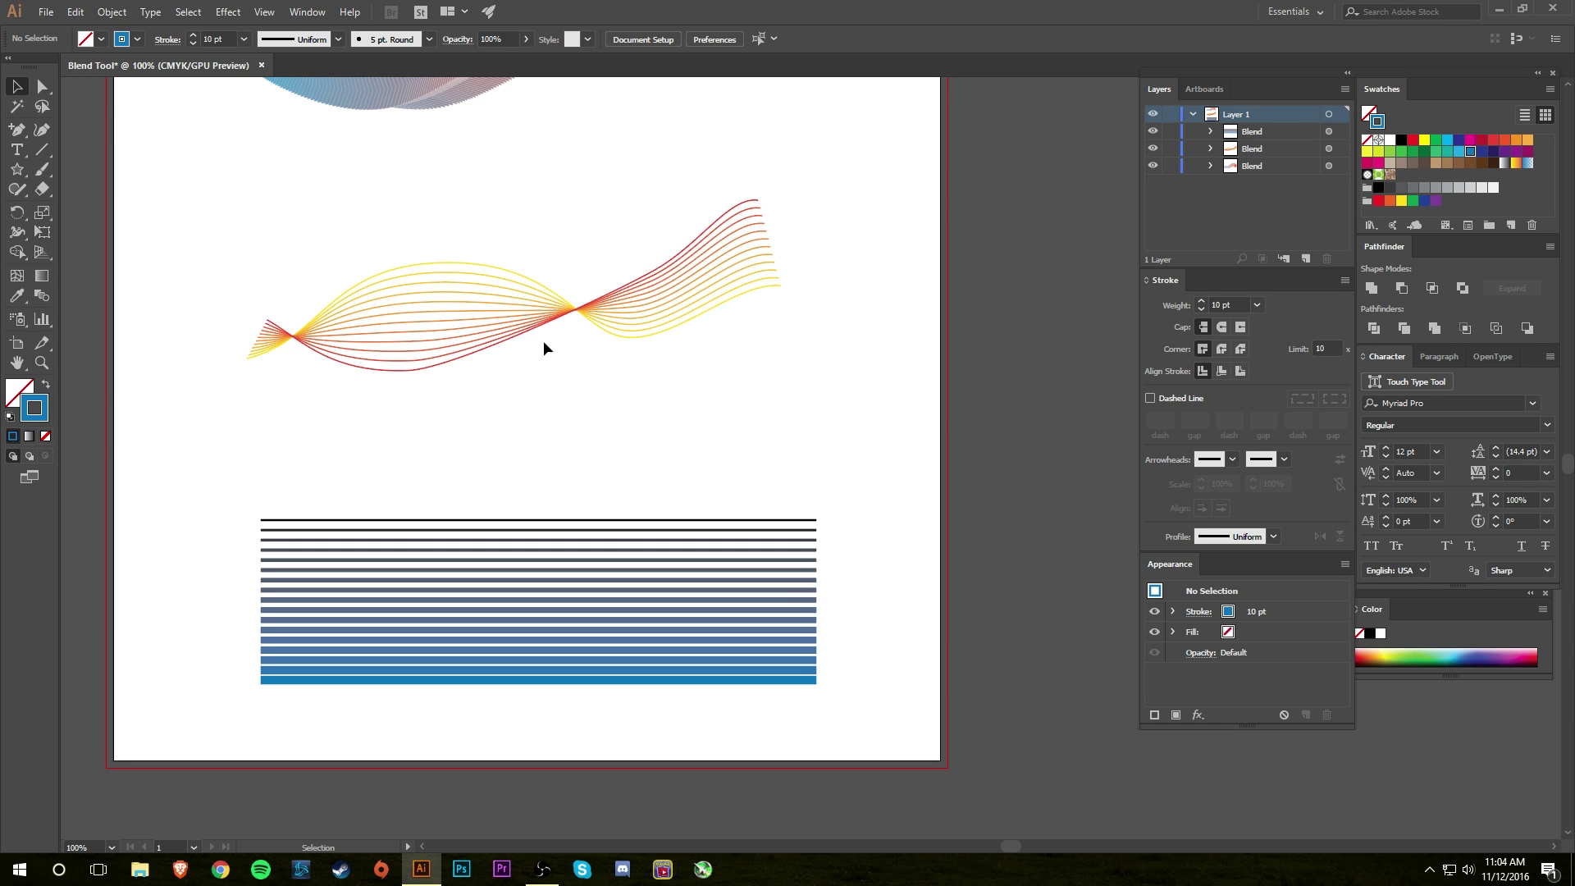
pyautogui.moveTo(543, 341); pyautogui.dragTo(577, 359)
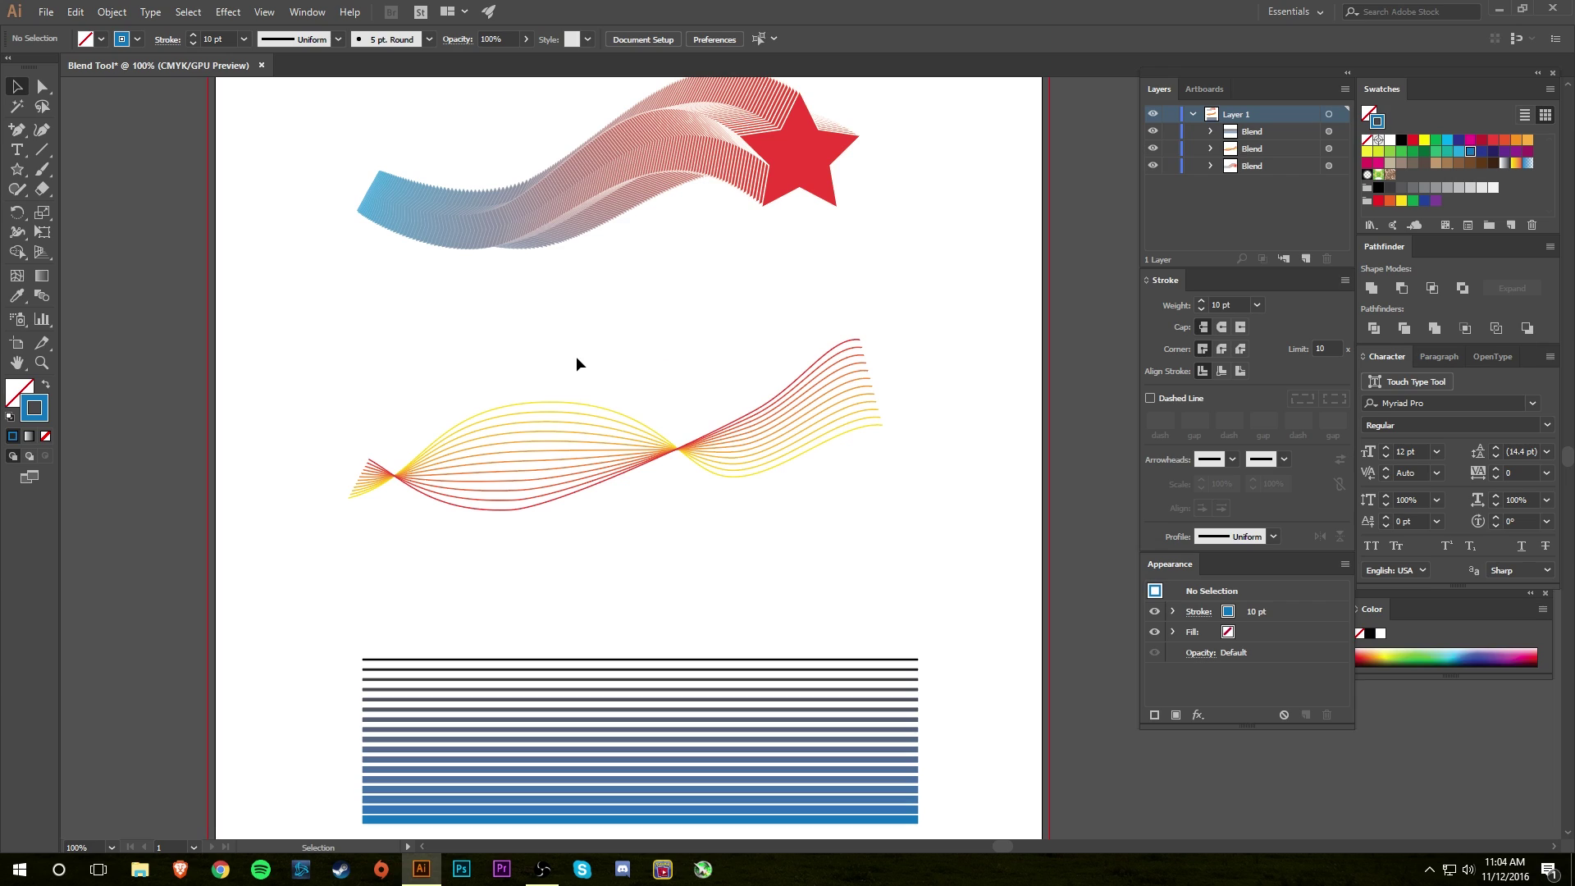